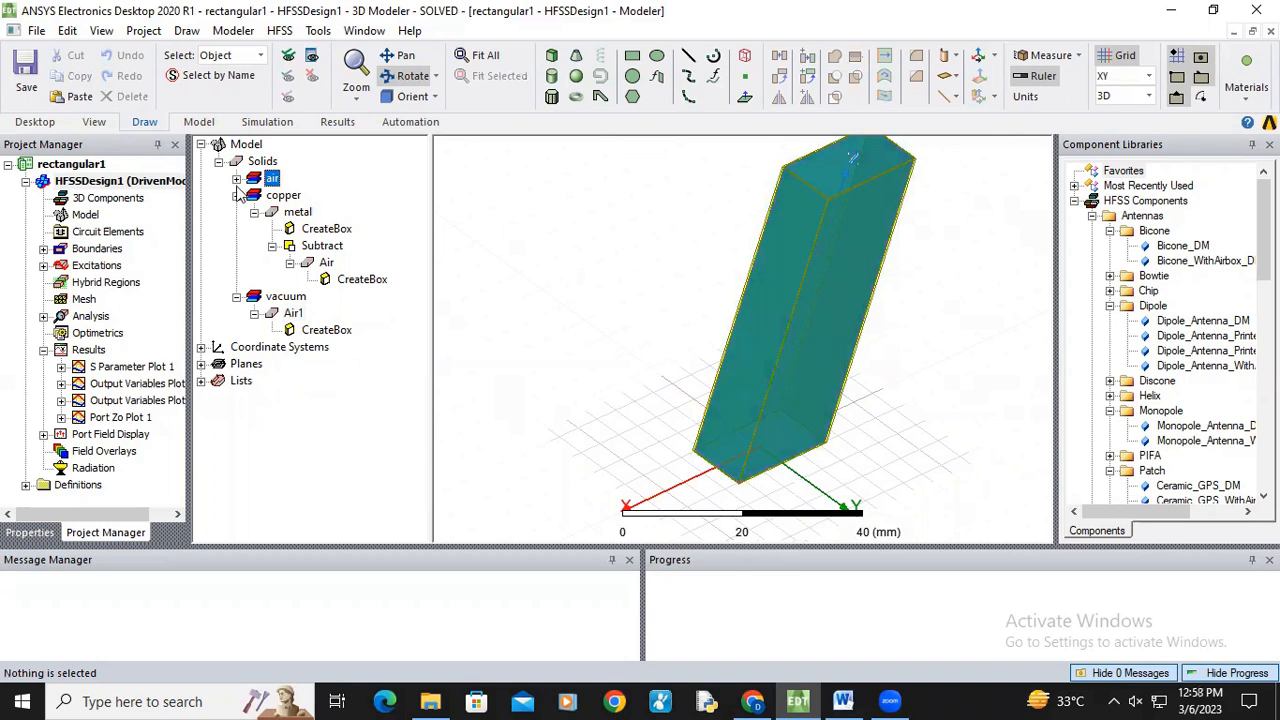
Review the attributes of the radiation solid and the position and size expressions of its box.
double_click(305, 195)
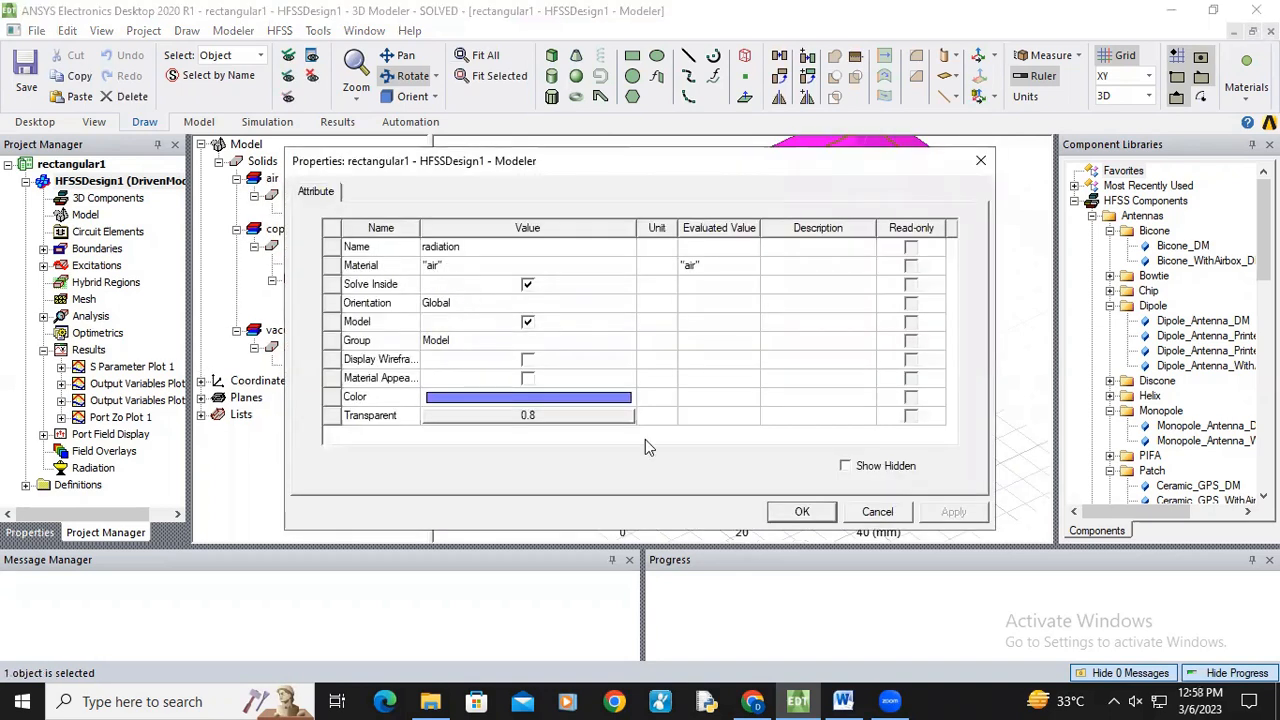
left_click(802, 511)
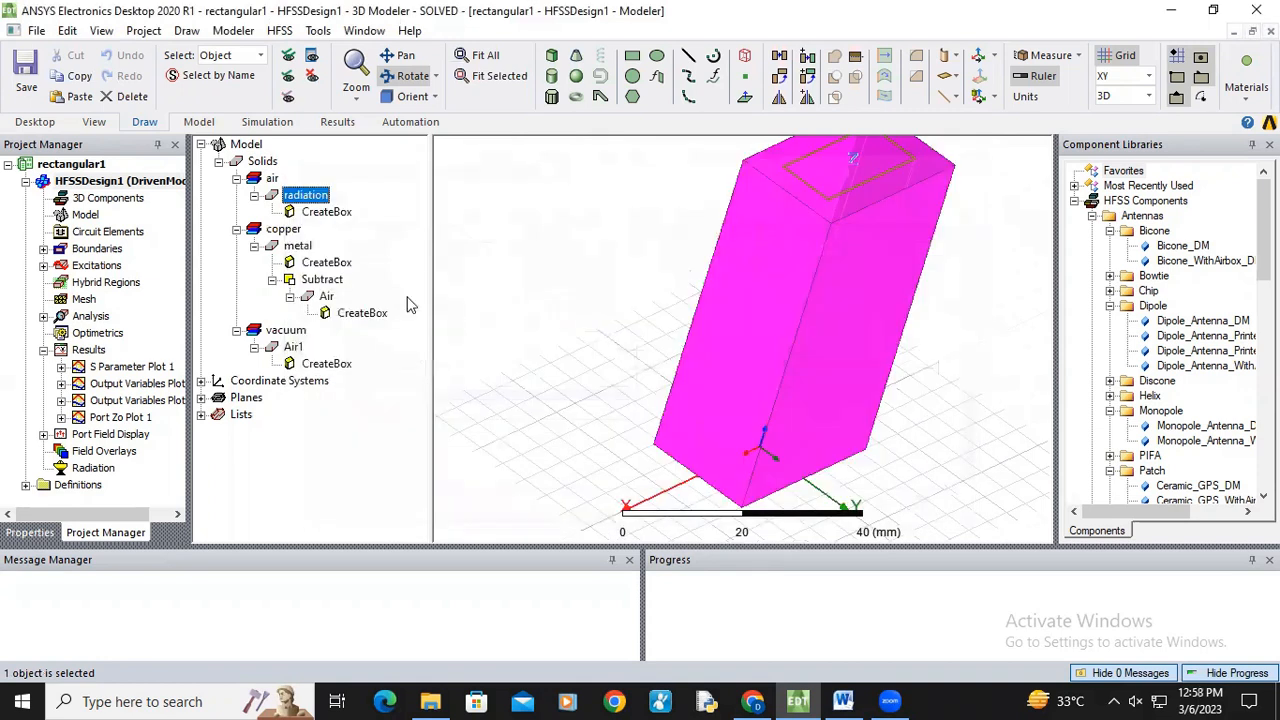
double_click(326, 213)
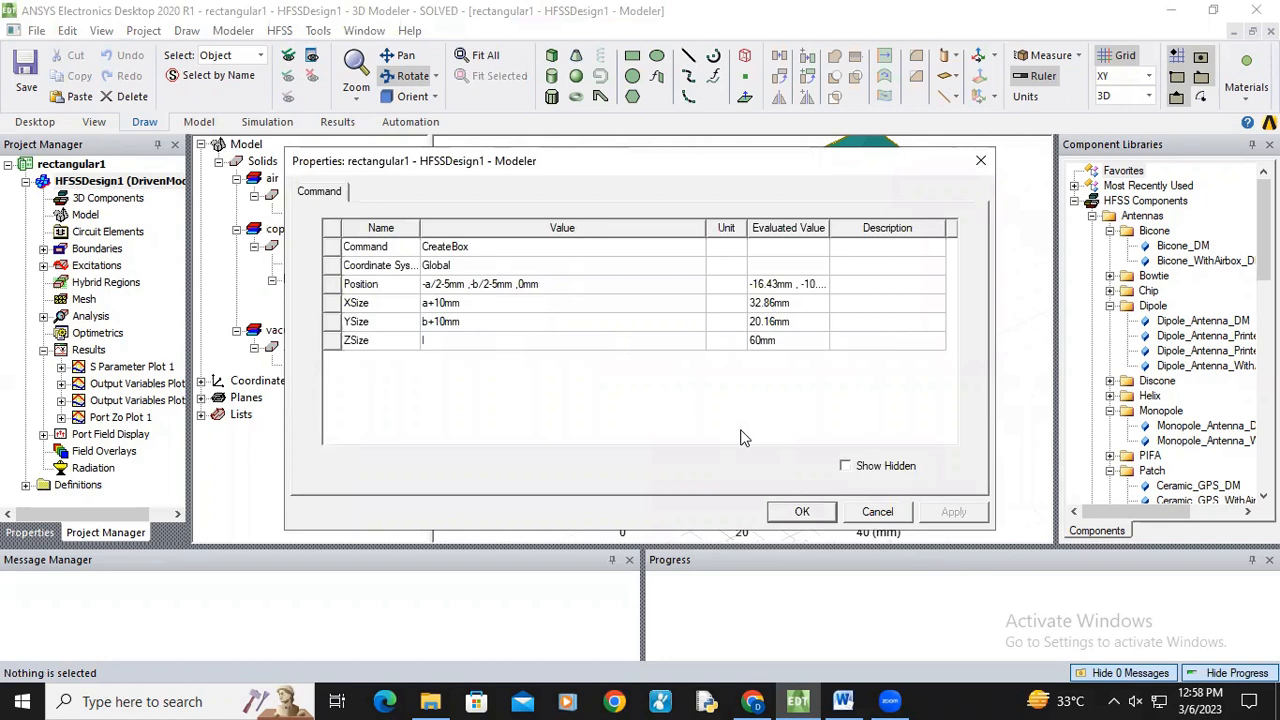
left_click(802, 512)
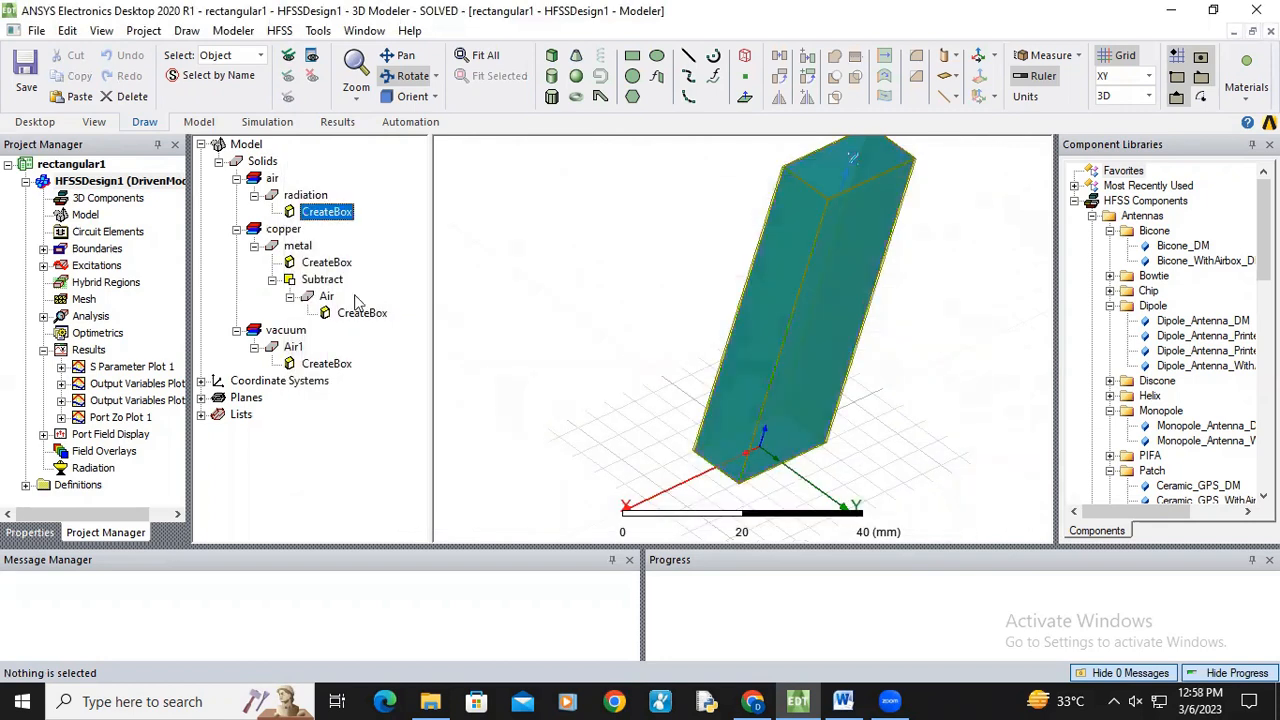
Review the attributes of the metal solid and the position and size expressions of its outer box.
double_click(297, 246)
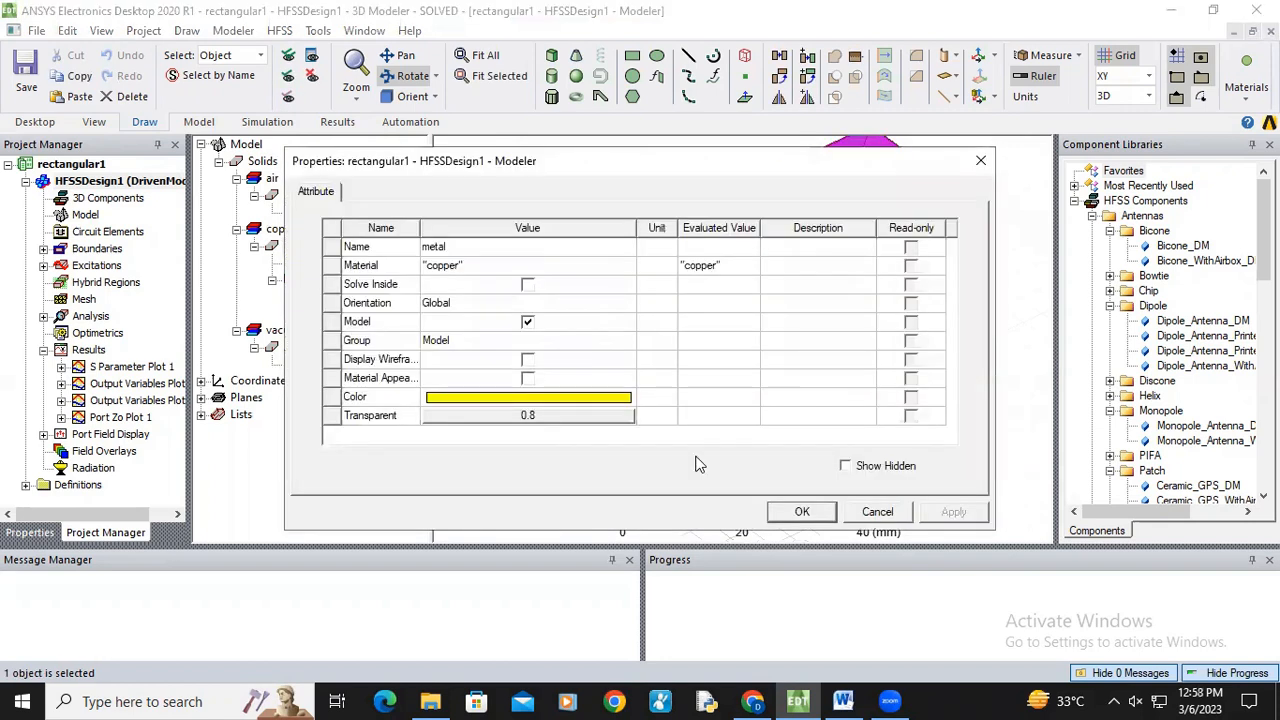
key("Escape")
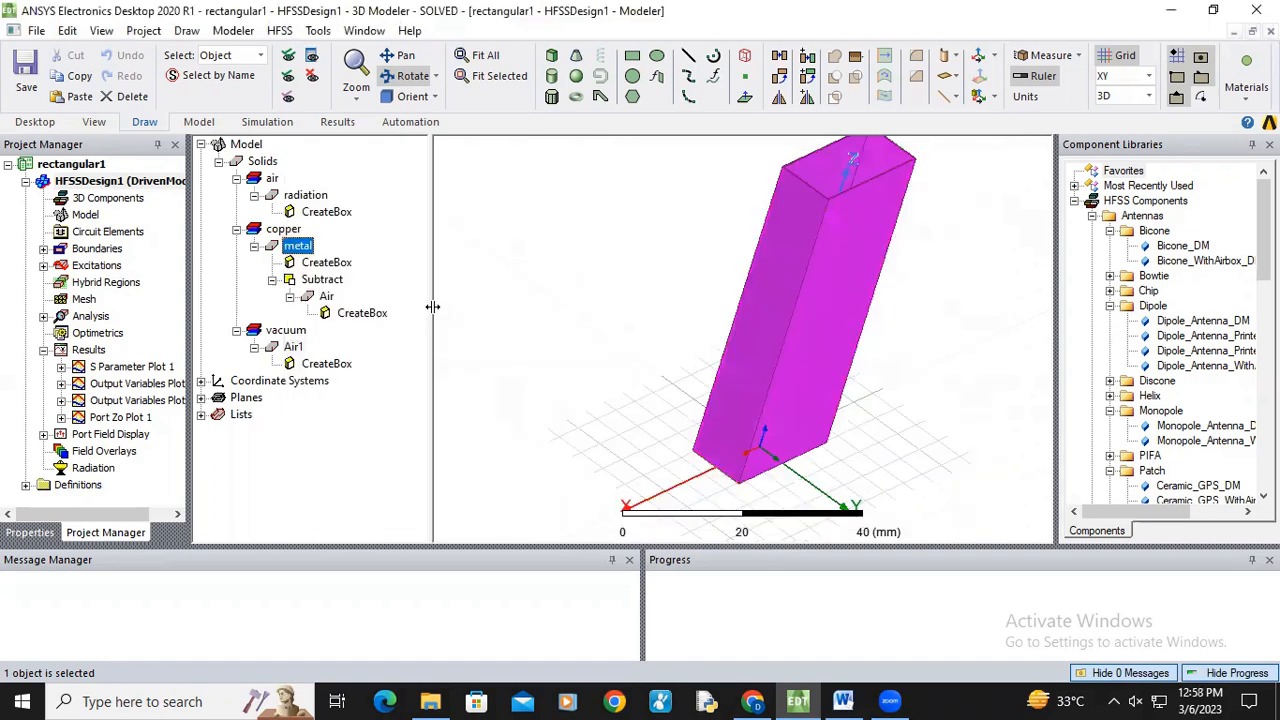
double_click(330, 265)
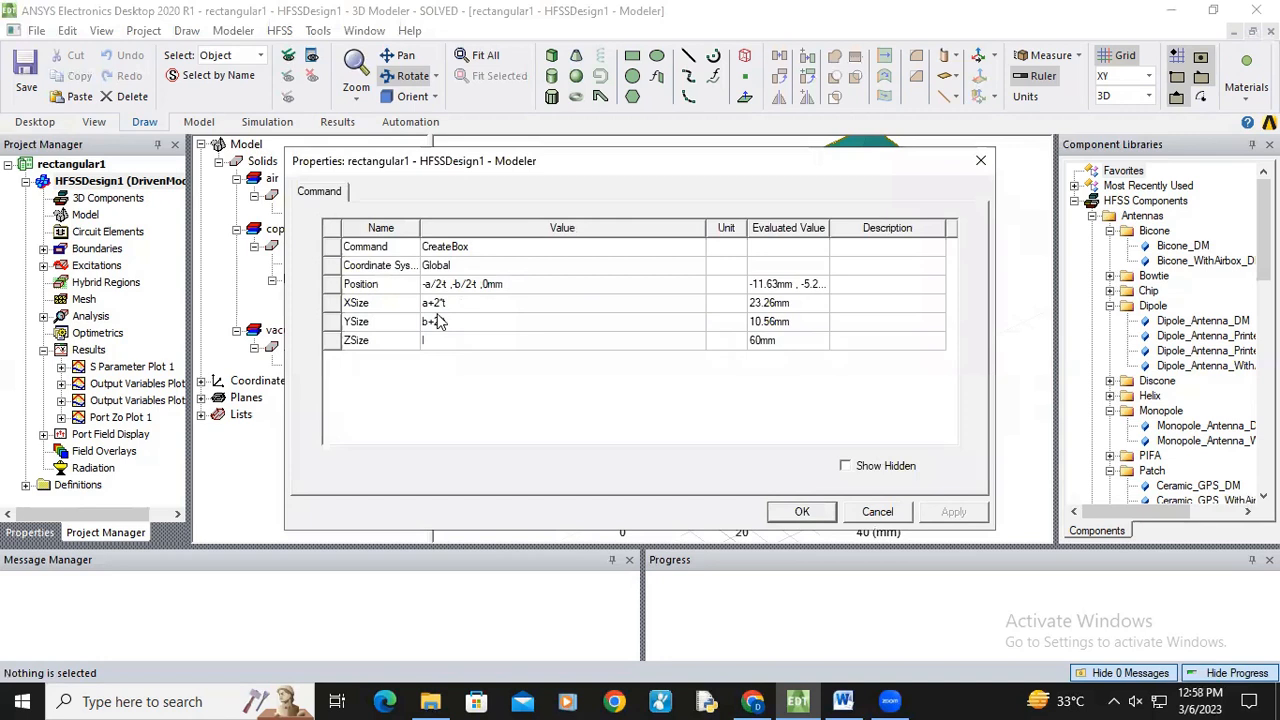
left_click(802, 511)
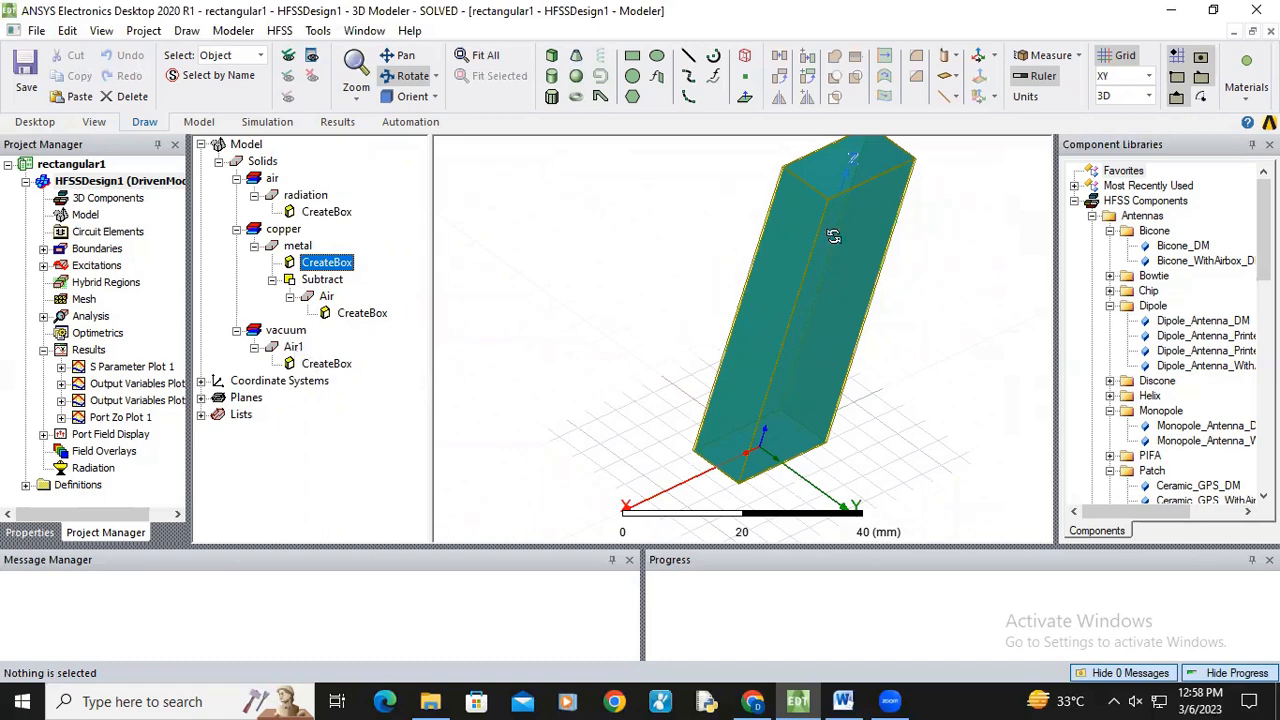
Highlight the Air1 solid inside the waveguide and inspect it from different angles.
left_click(293, 347)
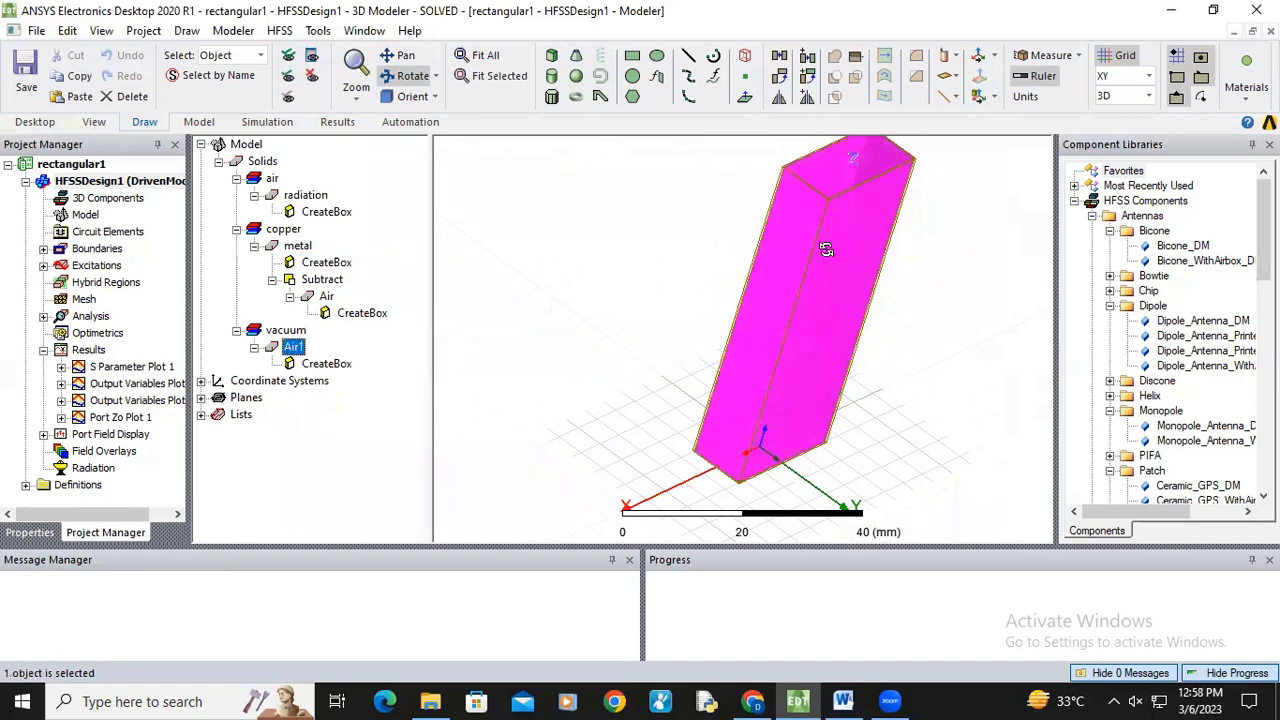
mouse_move(821, 355)
left_mouse_down()
mouse_move(751, 349)
mouse_move(829, 466)
mouse_move(818, 404)
mouse_move(878, 401)
left_mouse_up()
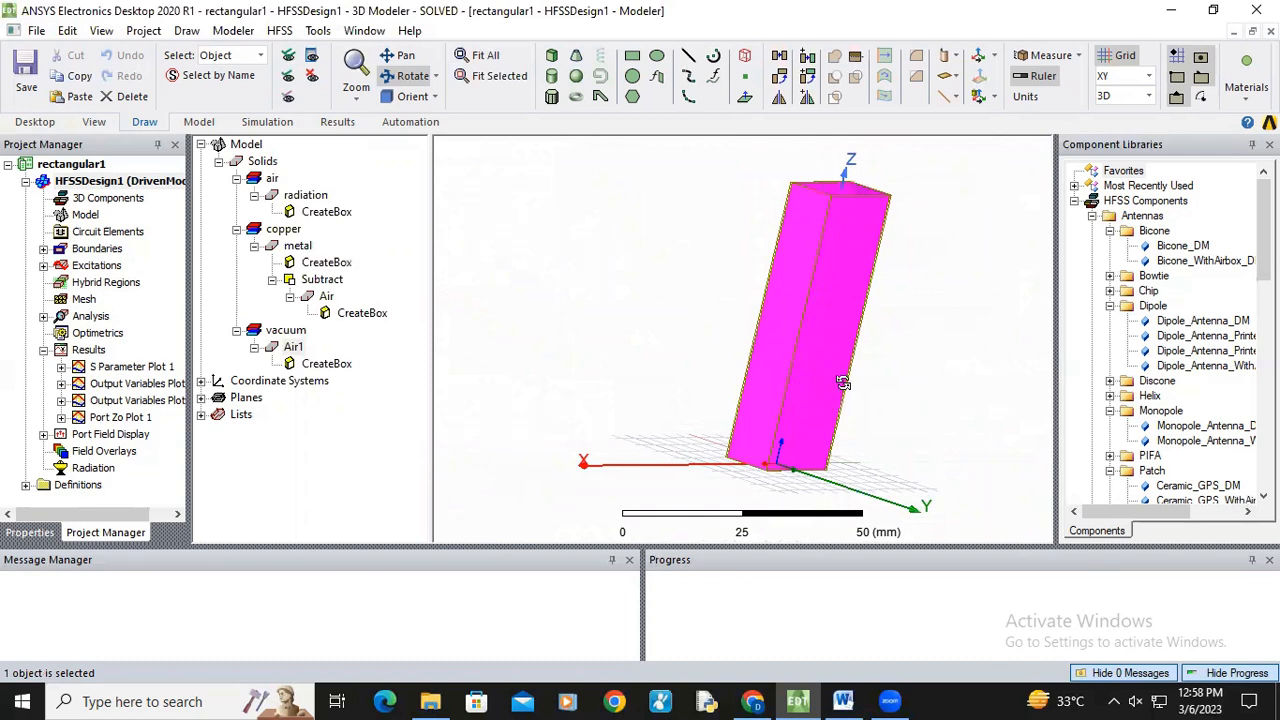
left_click_drag(822, 396, 814, 400)
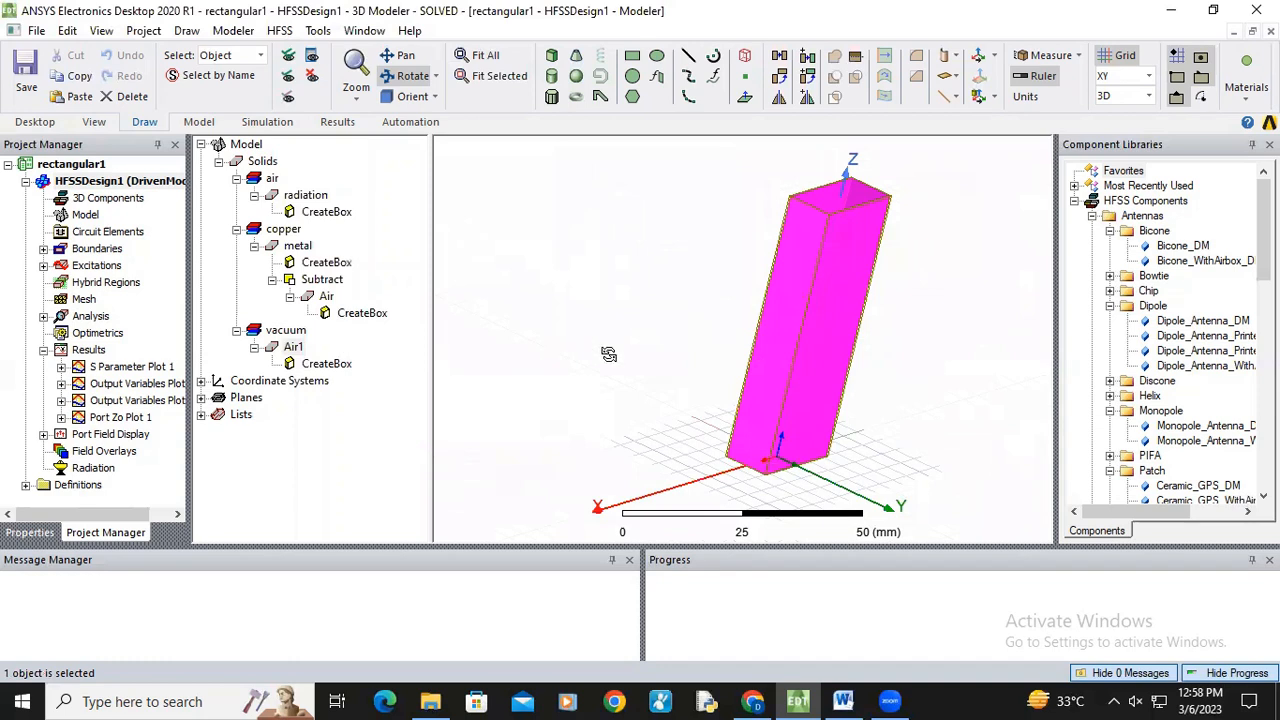
Review the local design variables a, b, l and t in the rectangular1 design properties.
left_click(279, 31)
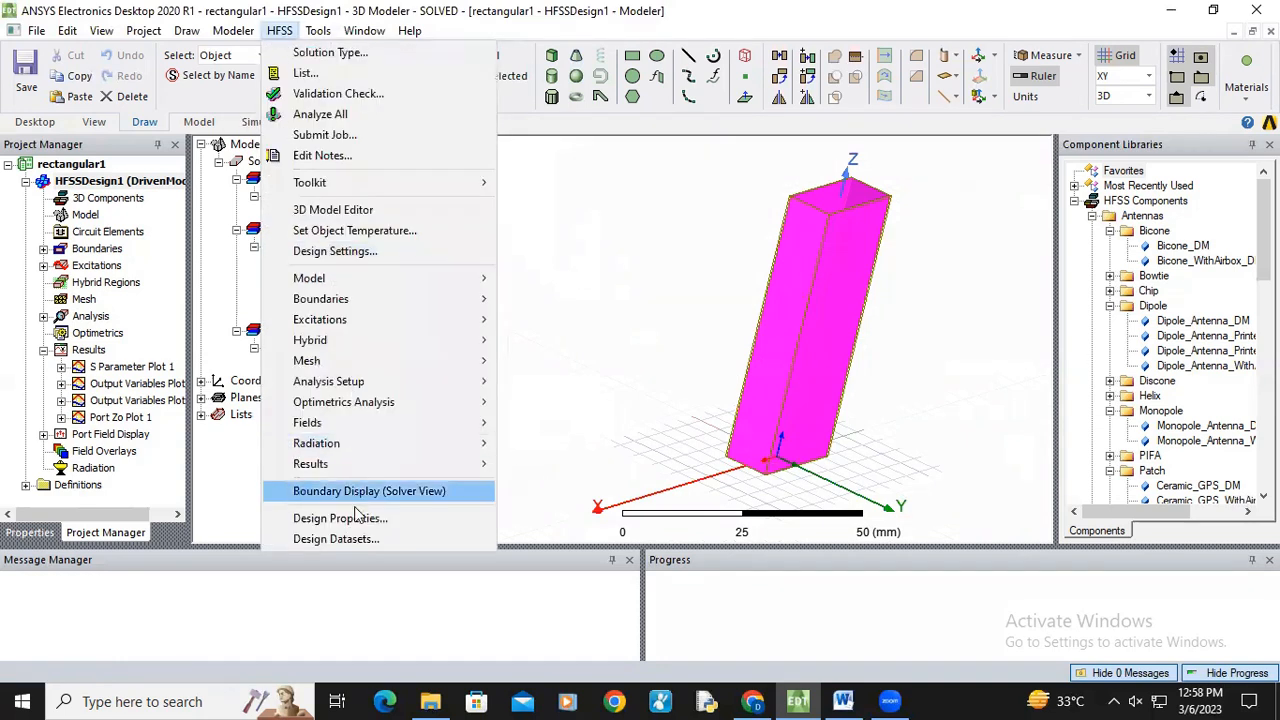
left_click(340, 518)
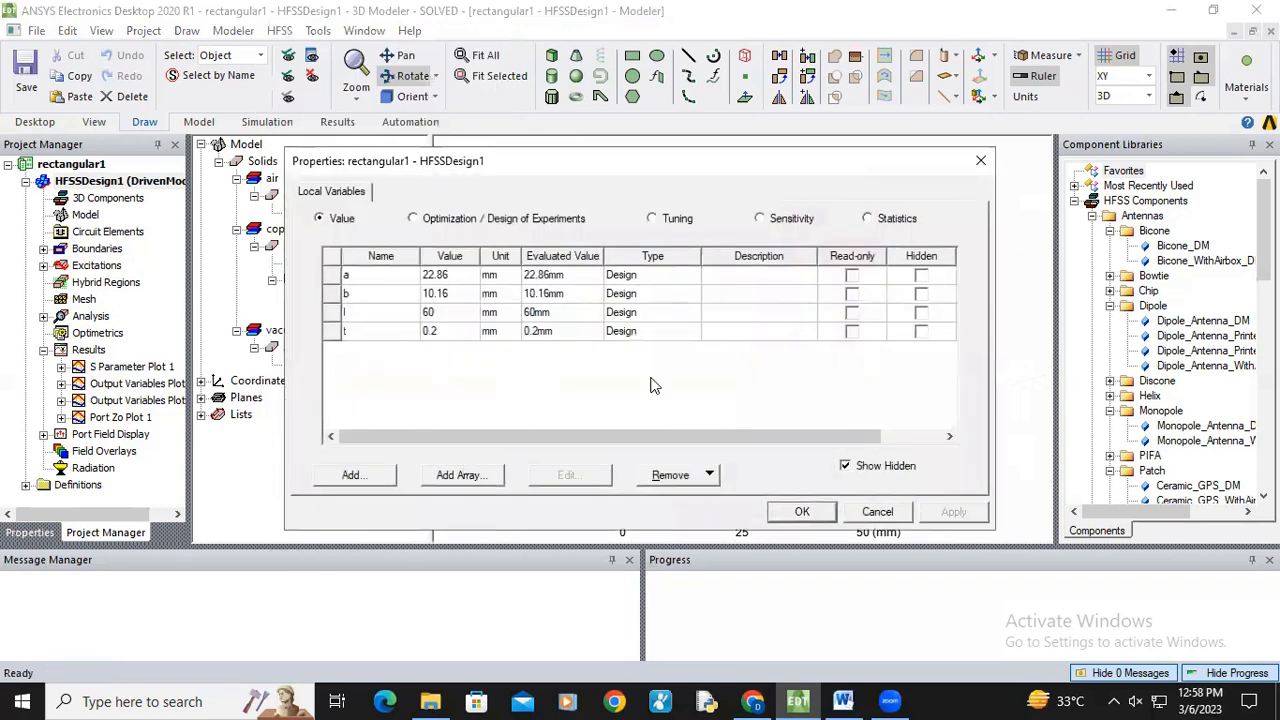
left_click(800, 511)
left_click(279, 31)
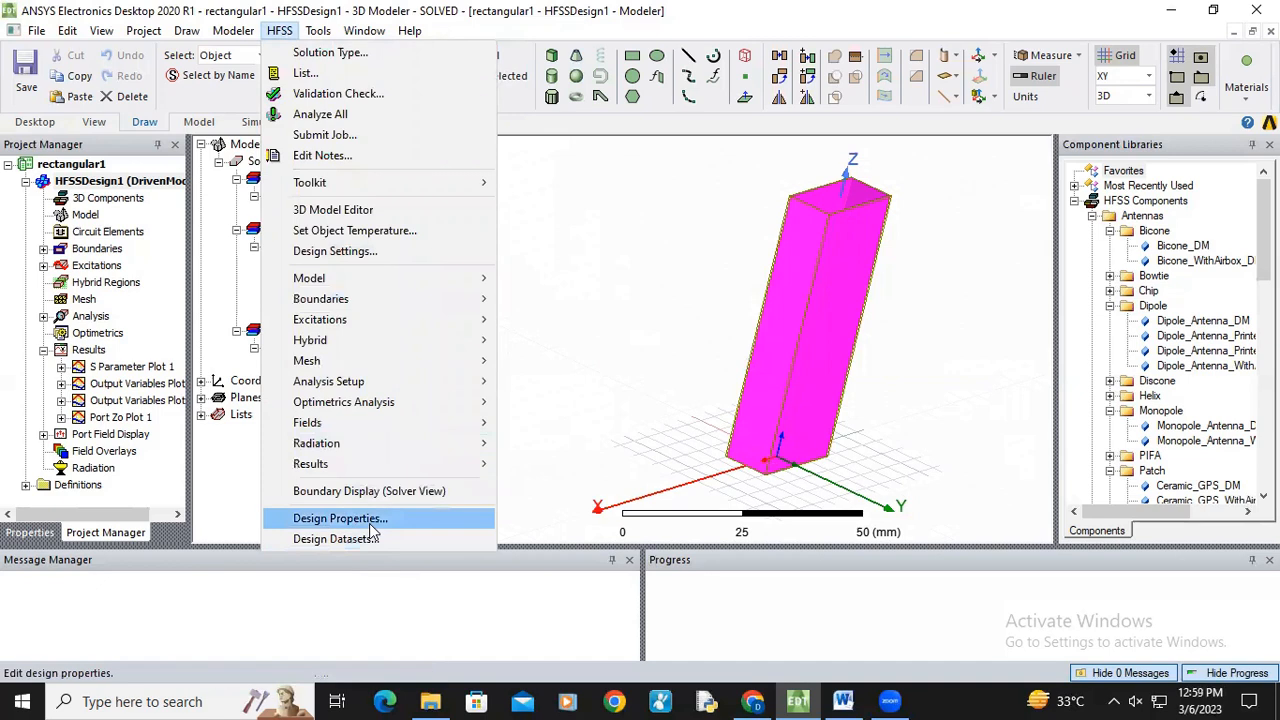
left_click(340, 518)
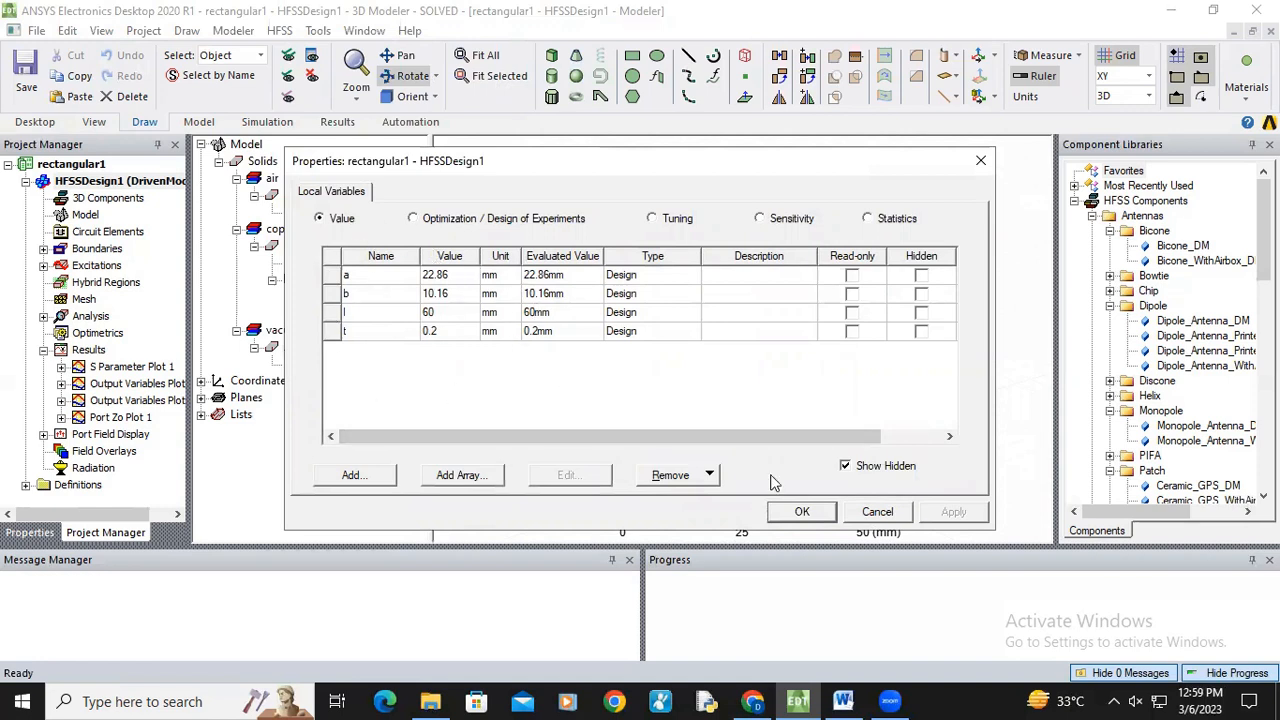
left_click(802, 511)
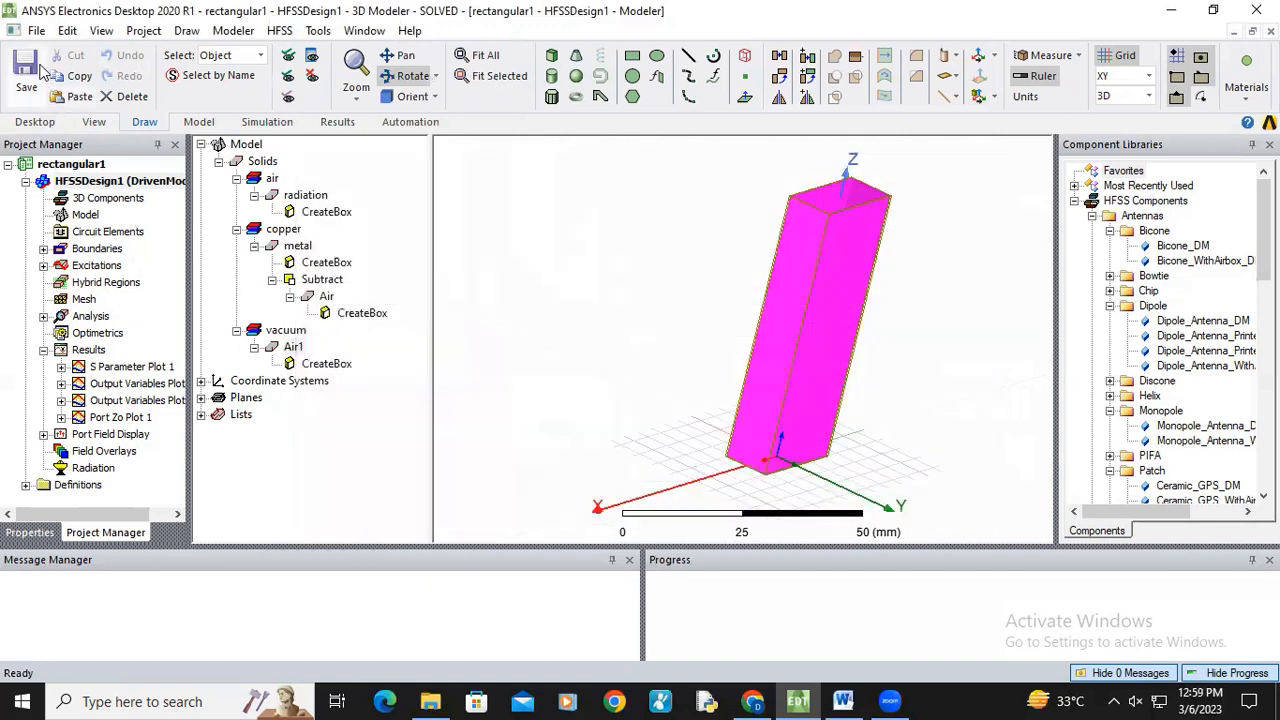
Create a new project and insert an HFSS design into it.
left_click(38, 31)
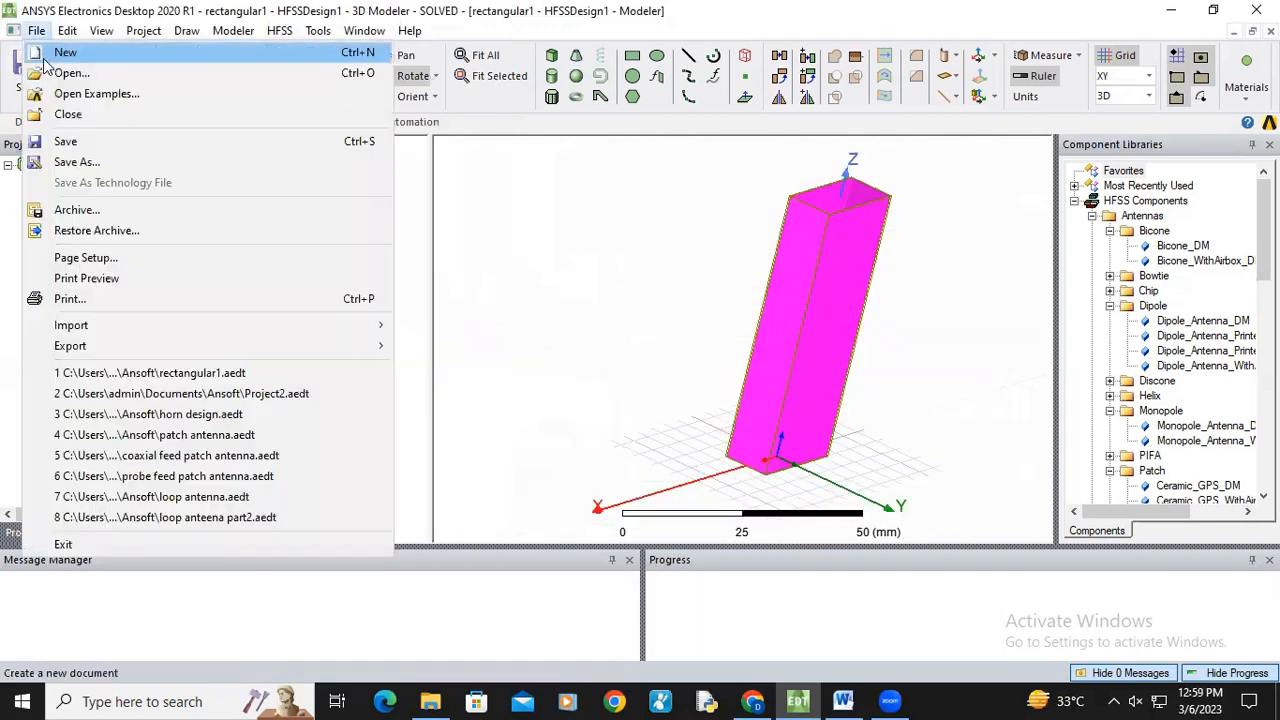
left_click(64, 55)
left_click(495, 92)
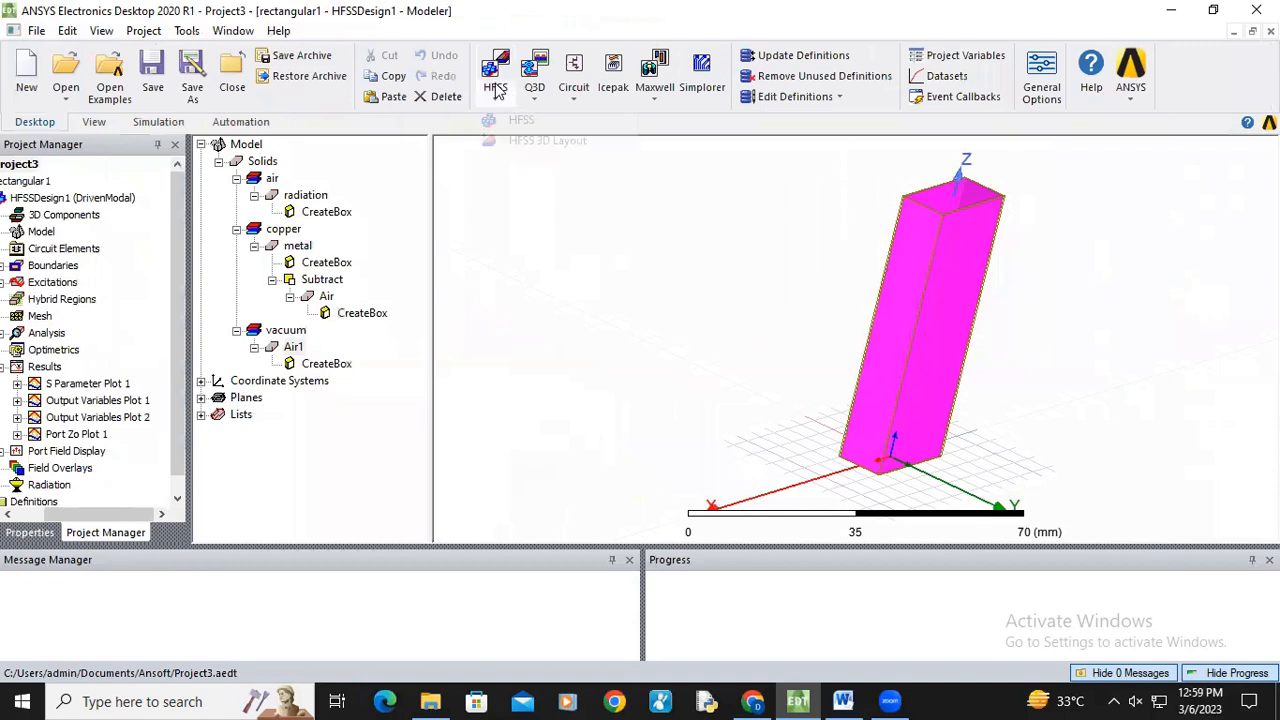
left_click(515, 123)
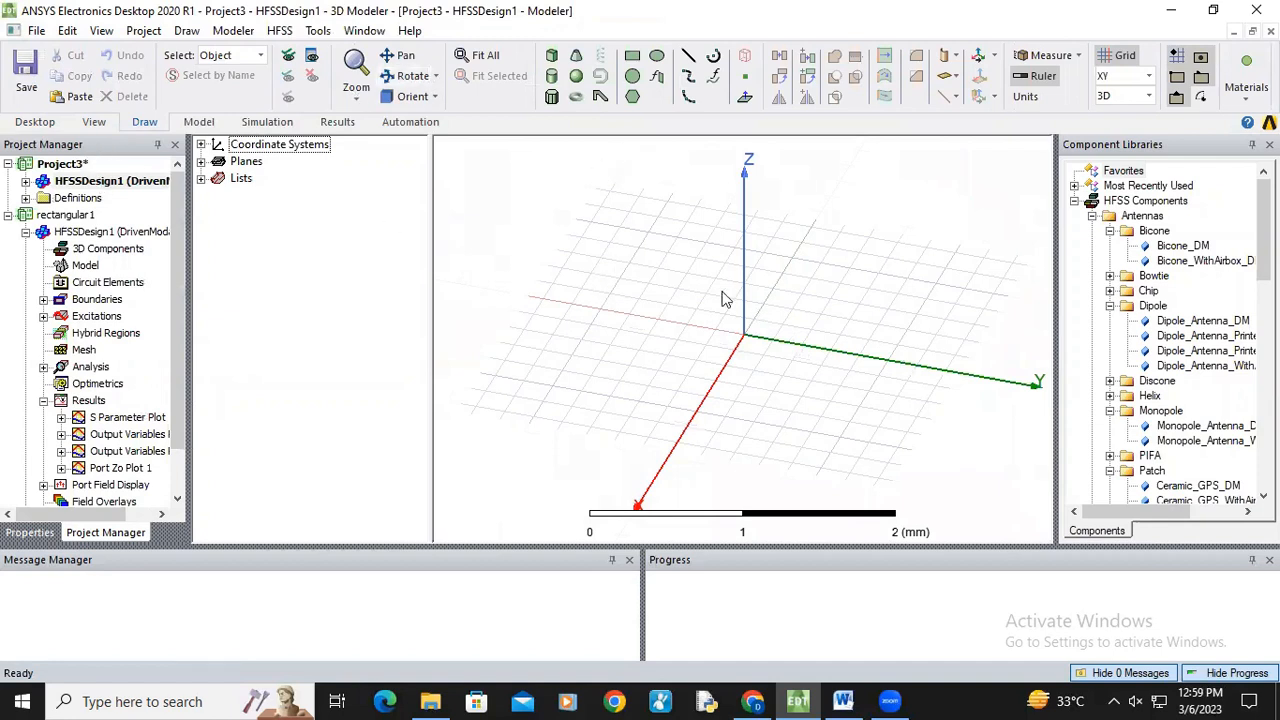
Set the new design's model units to mm.
scroll(628, 366, "up", 2)
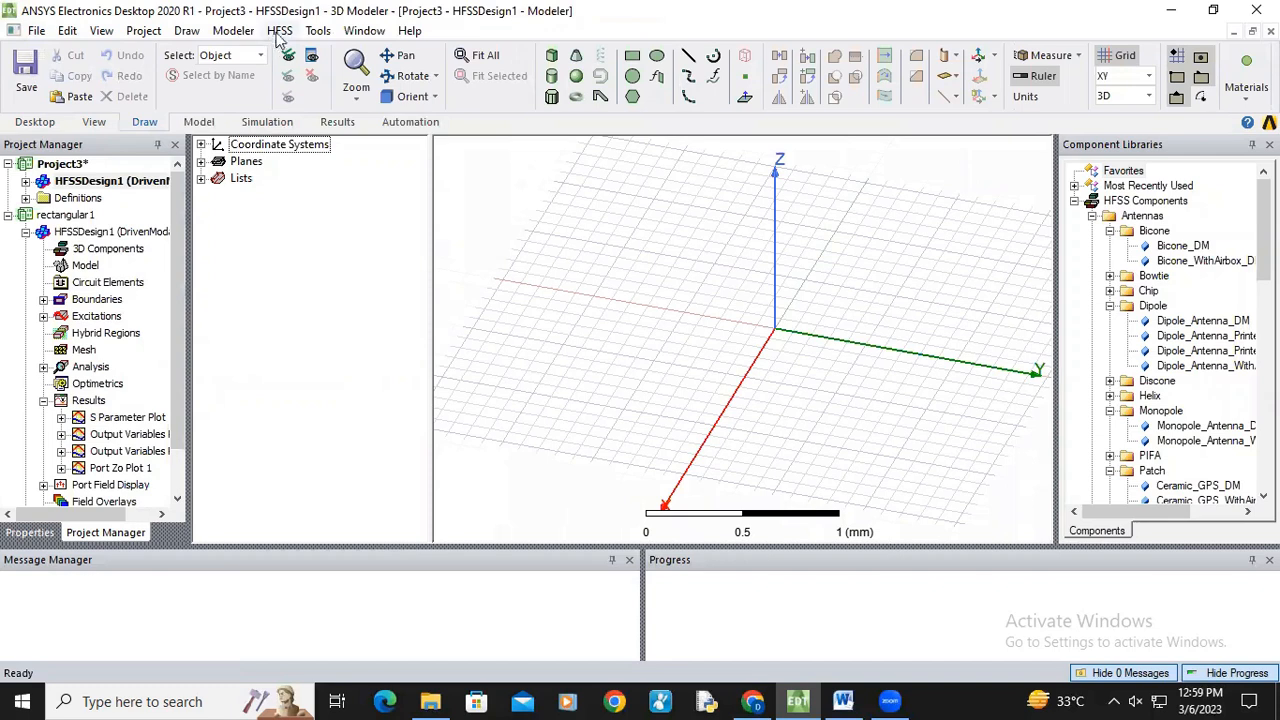
left_click(226, 32)
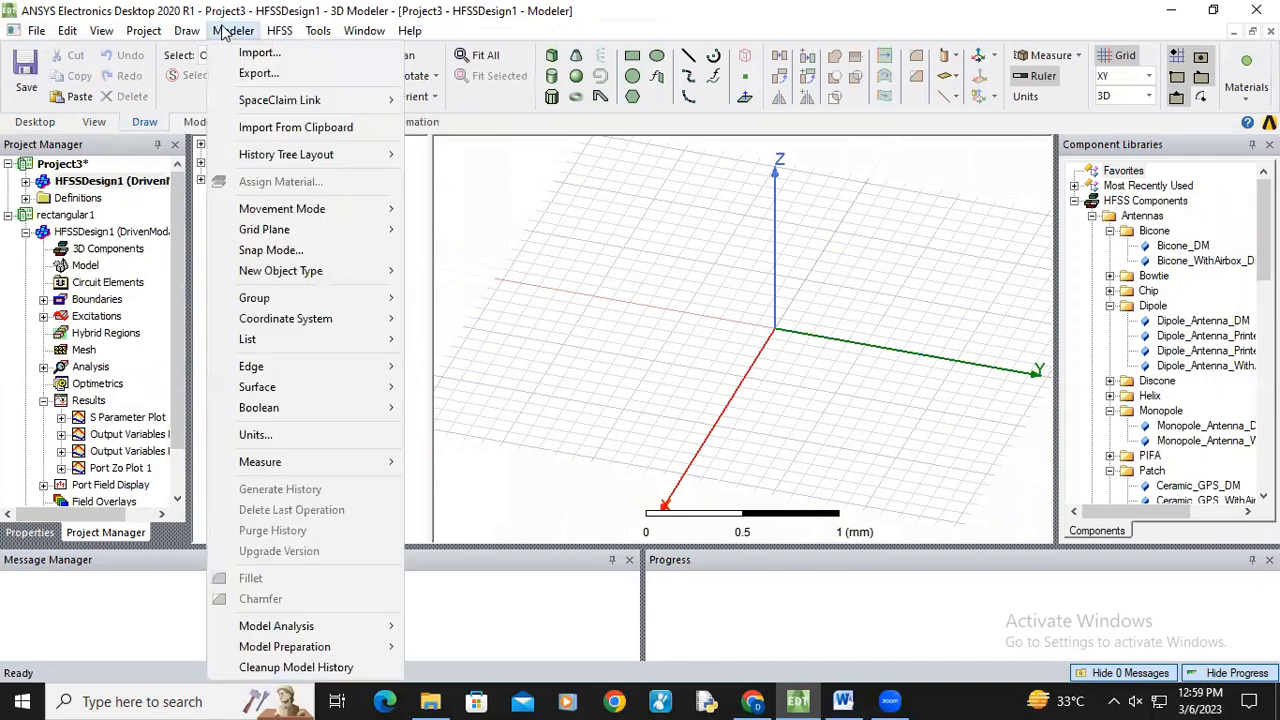
left_click(255, 437)
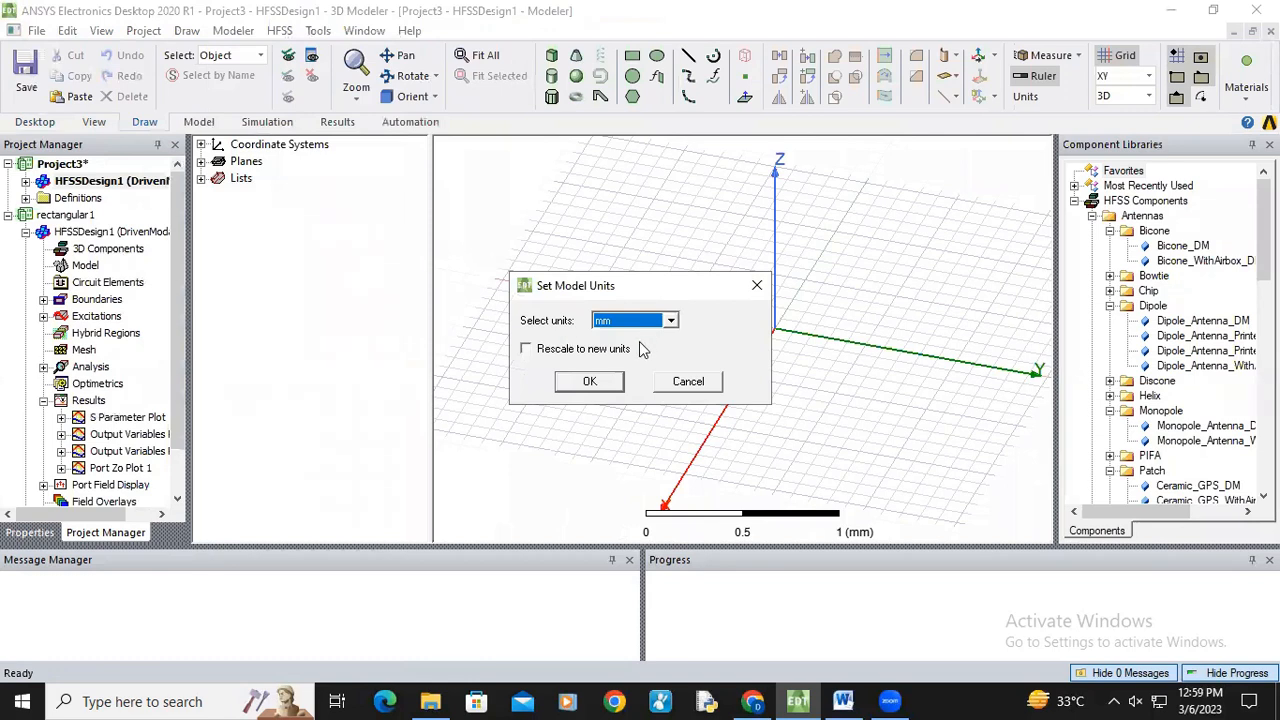
left_click(589, 381)
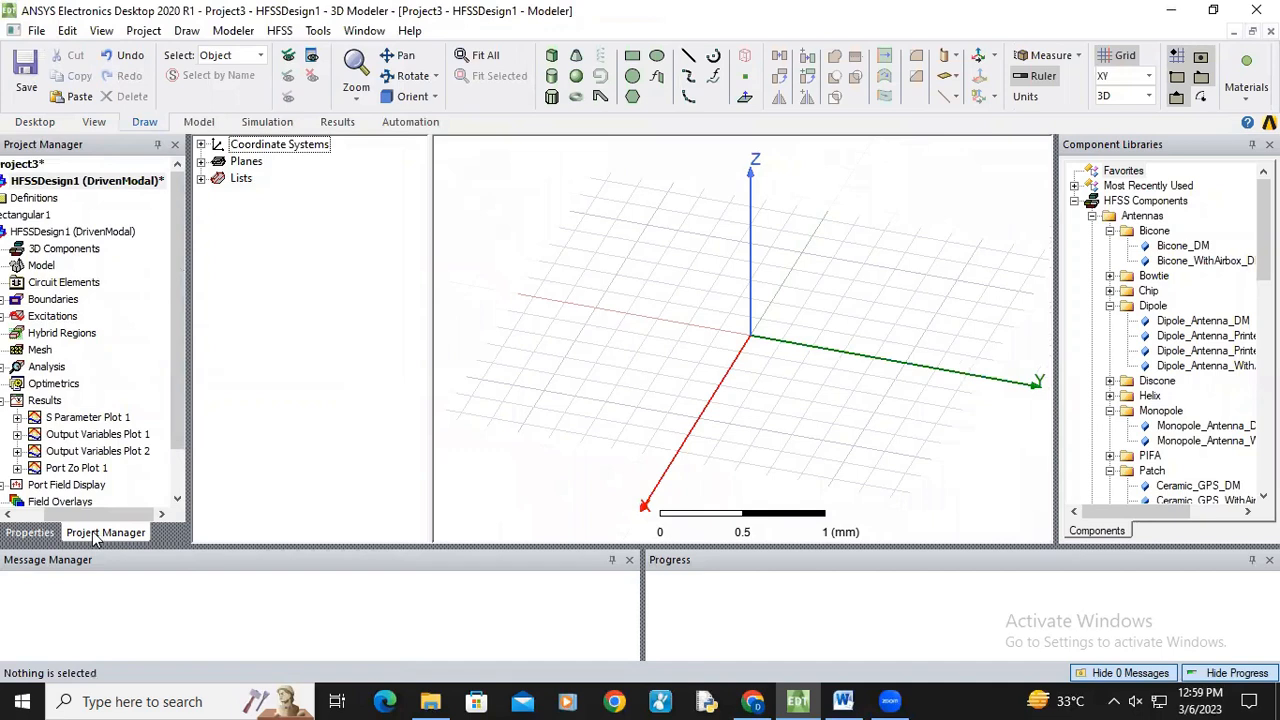
Look at the rectangular1 reference model again and return to the HFSS design in Project3.
left_click_drag(86, 515, 45, 500)
double_click(97, 216)
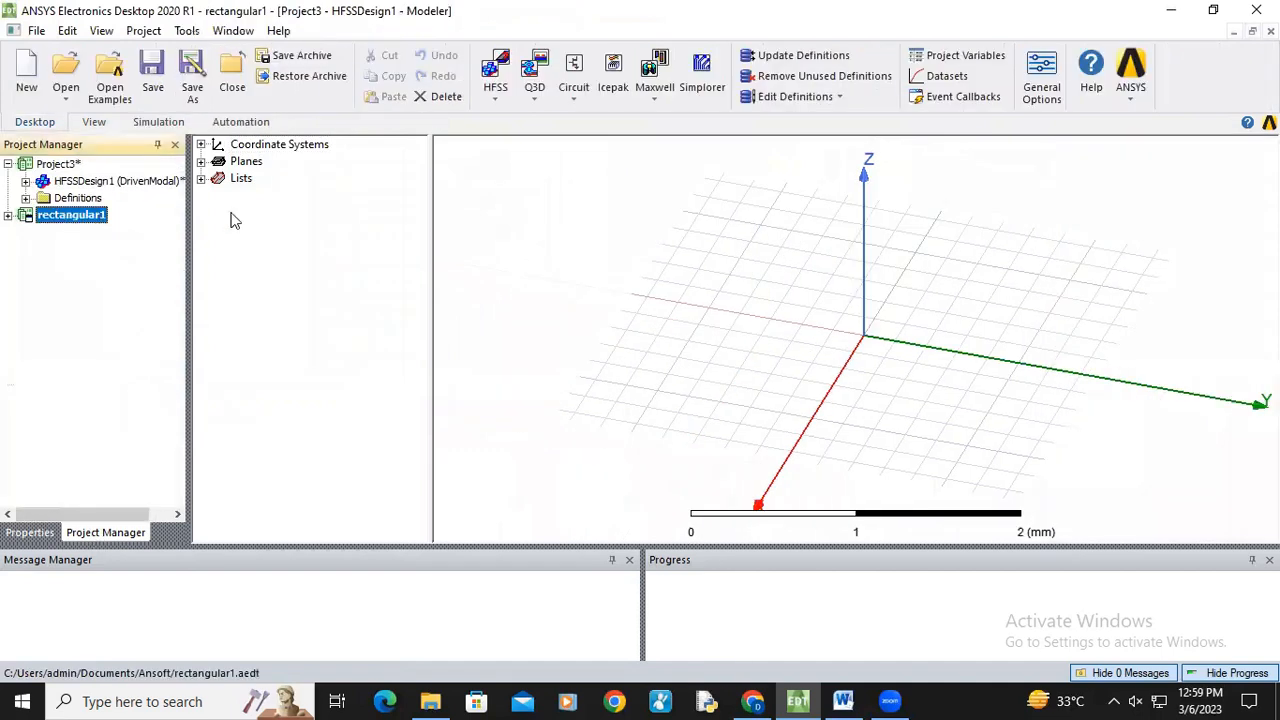
left_click(8, 216)
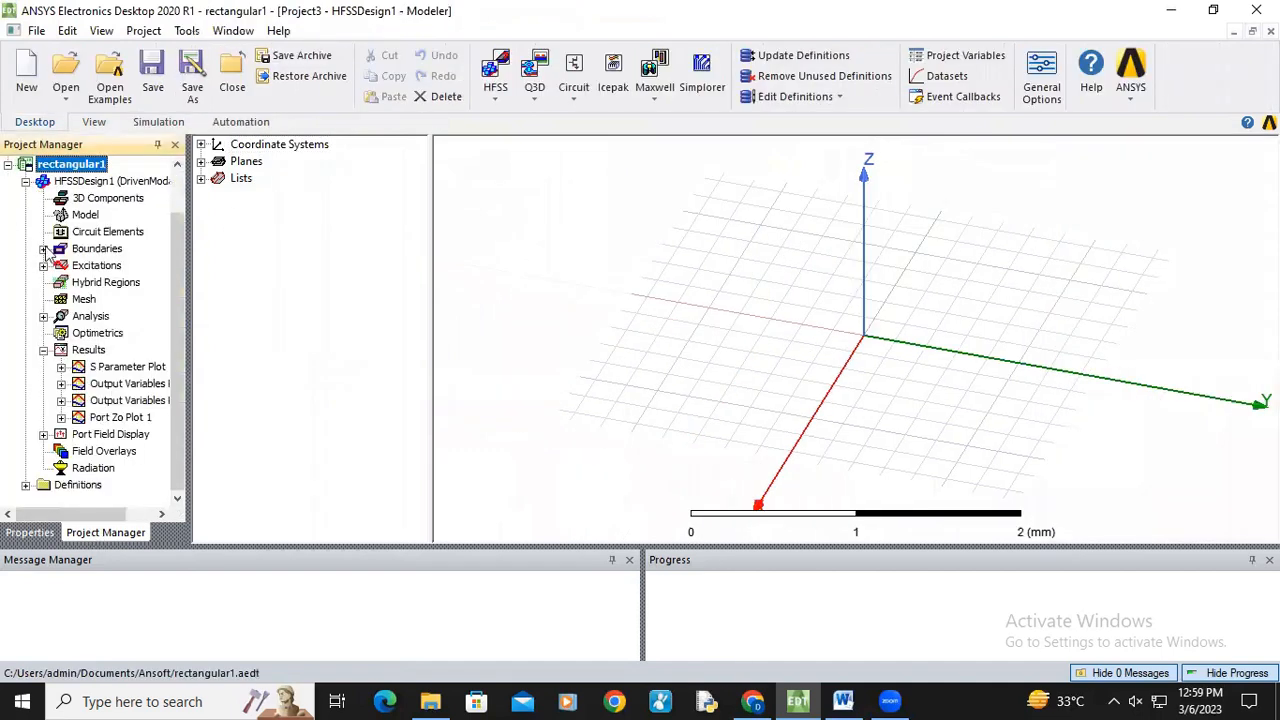
double_click(90, 181)
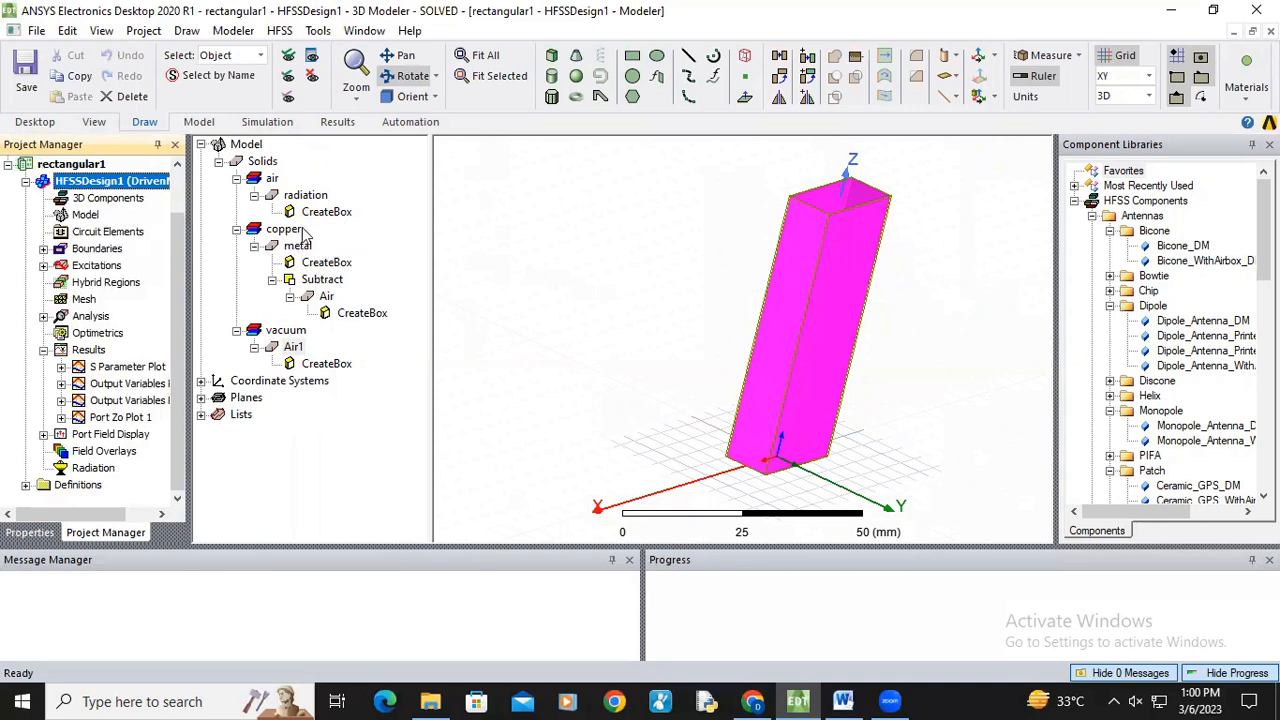
left_click(8, 165)
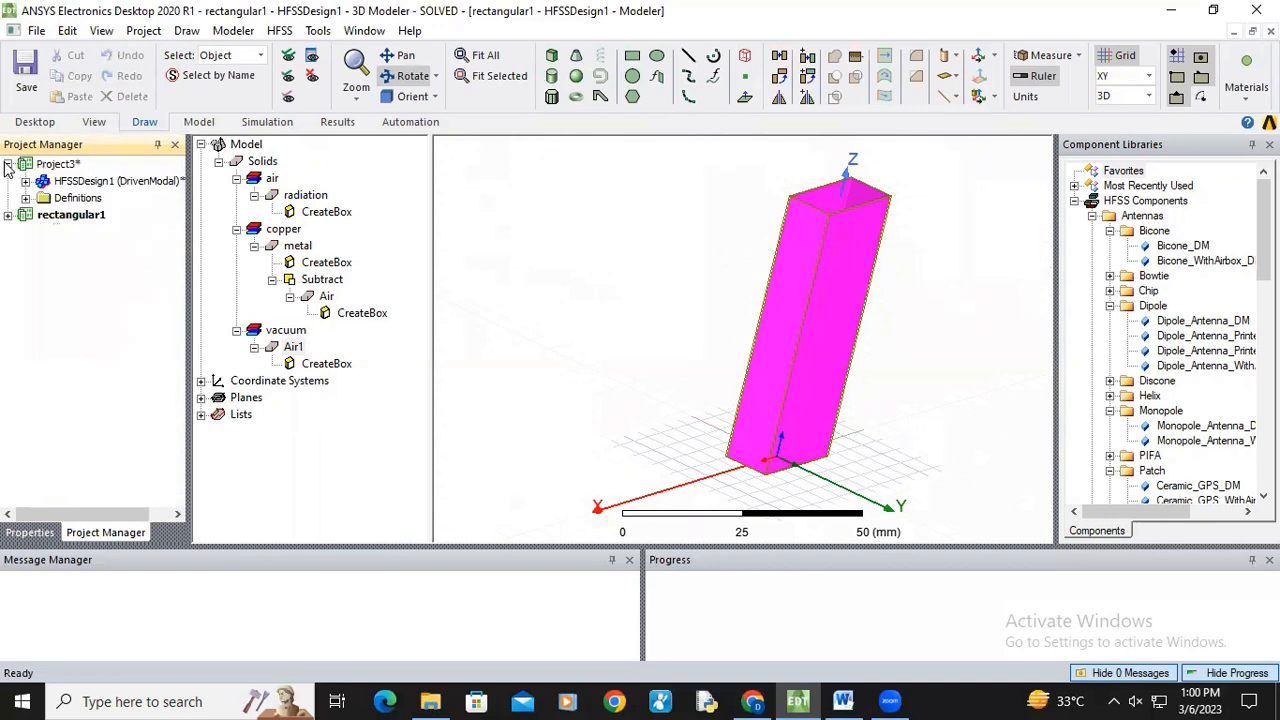
double_click(78, 183)
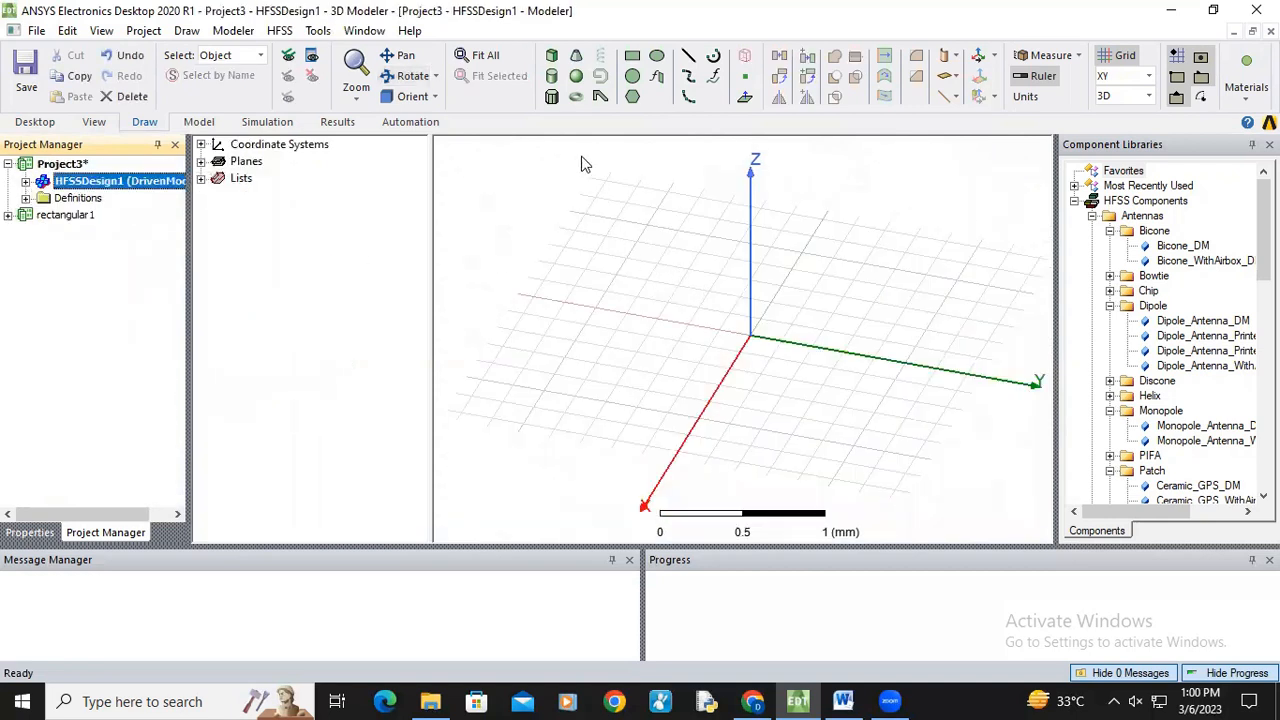
Draw a box about 1 mm by 0.8 mm and 0.4 mm high on the XY plane, on the negative Y side of the origin.
left_click(551, 55)
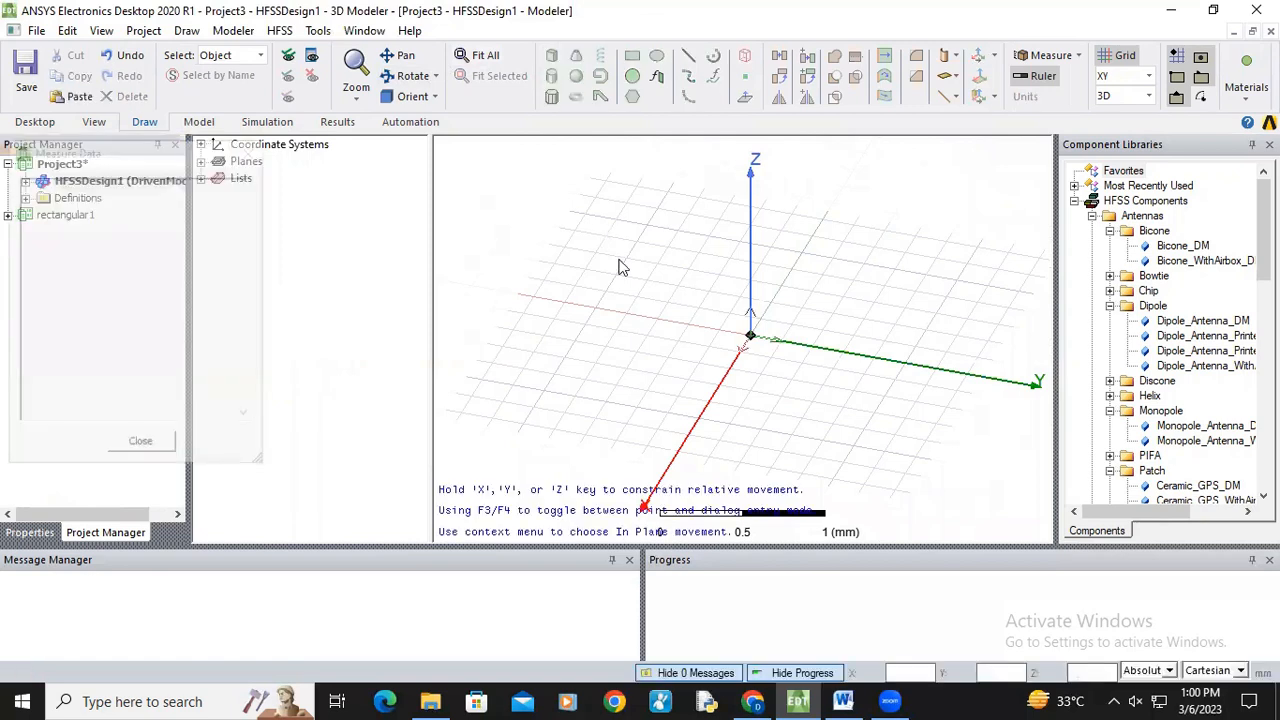
left_click(592, 252)
left_click(669, 345)
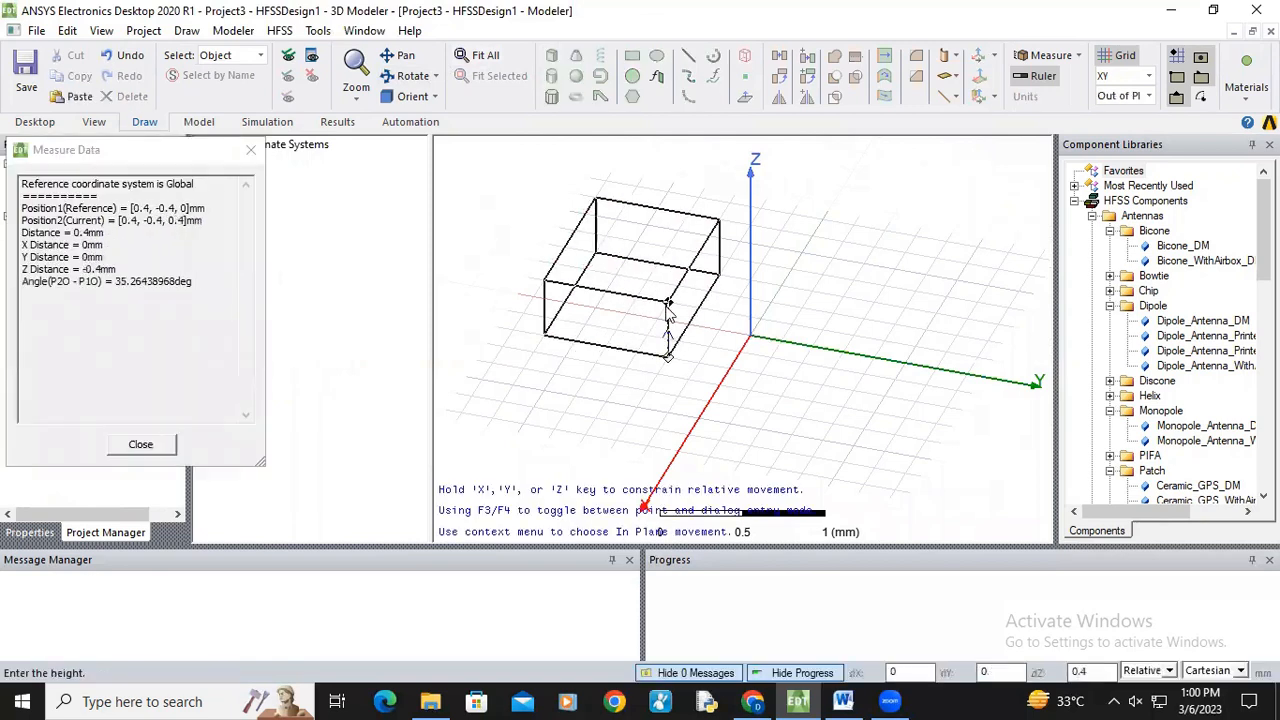
left_click(666, 306)
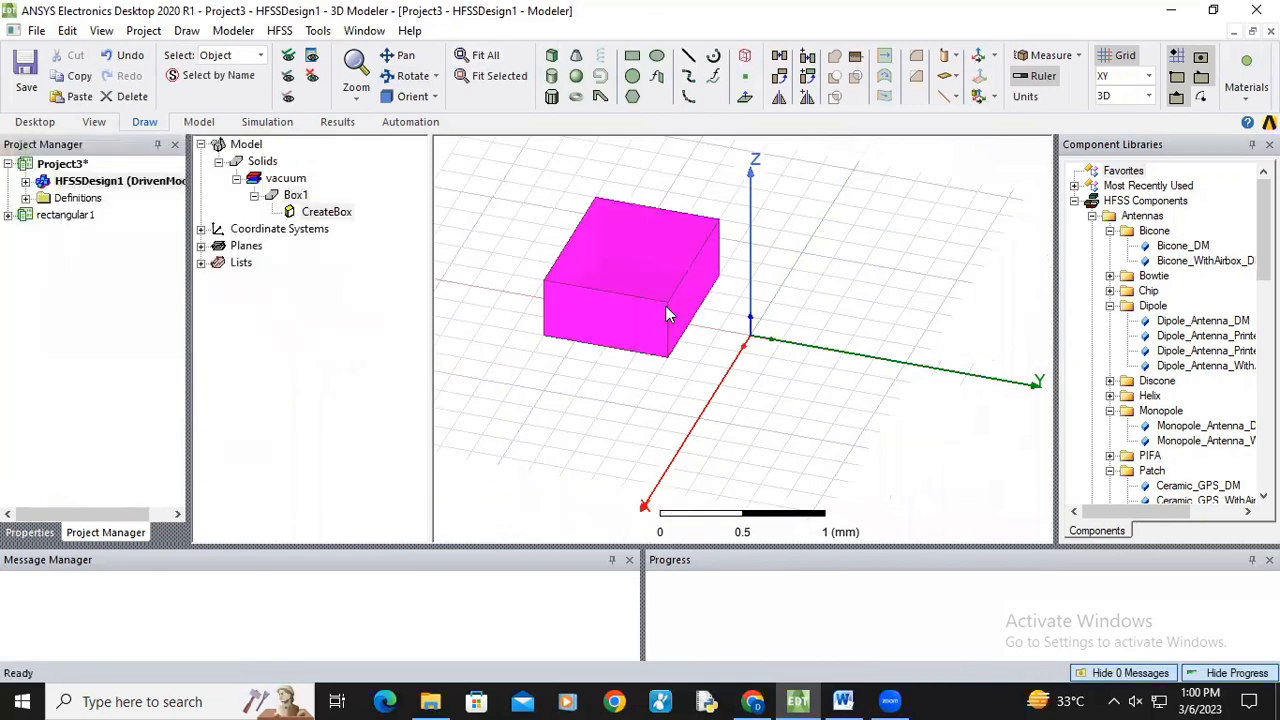
Set the box's position to -a/2,-b/2,0.
double_click(340, 213)
left_click(460, 285)
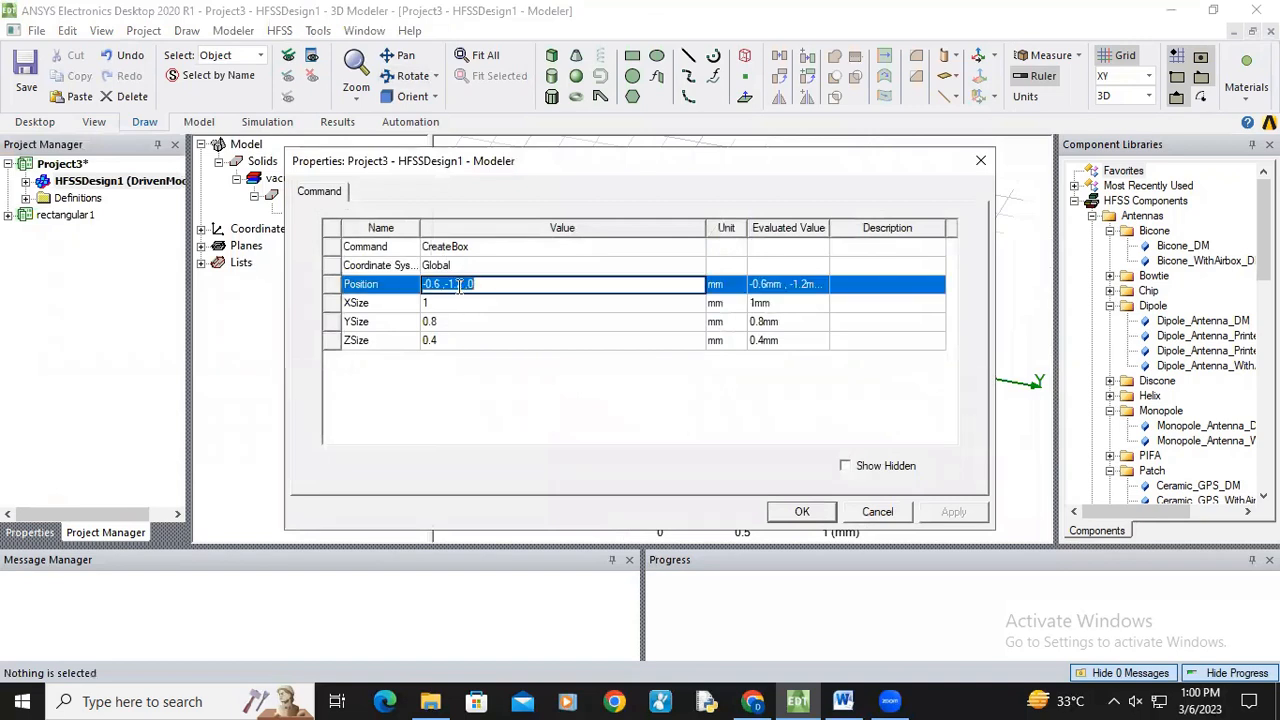
key("BackSpace")
type("-a/2,")
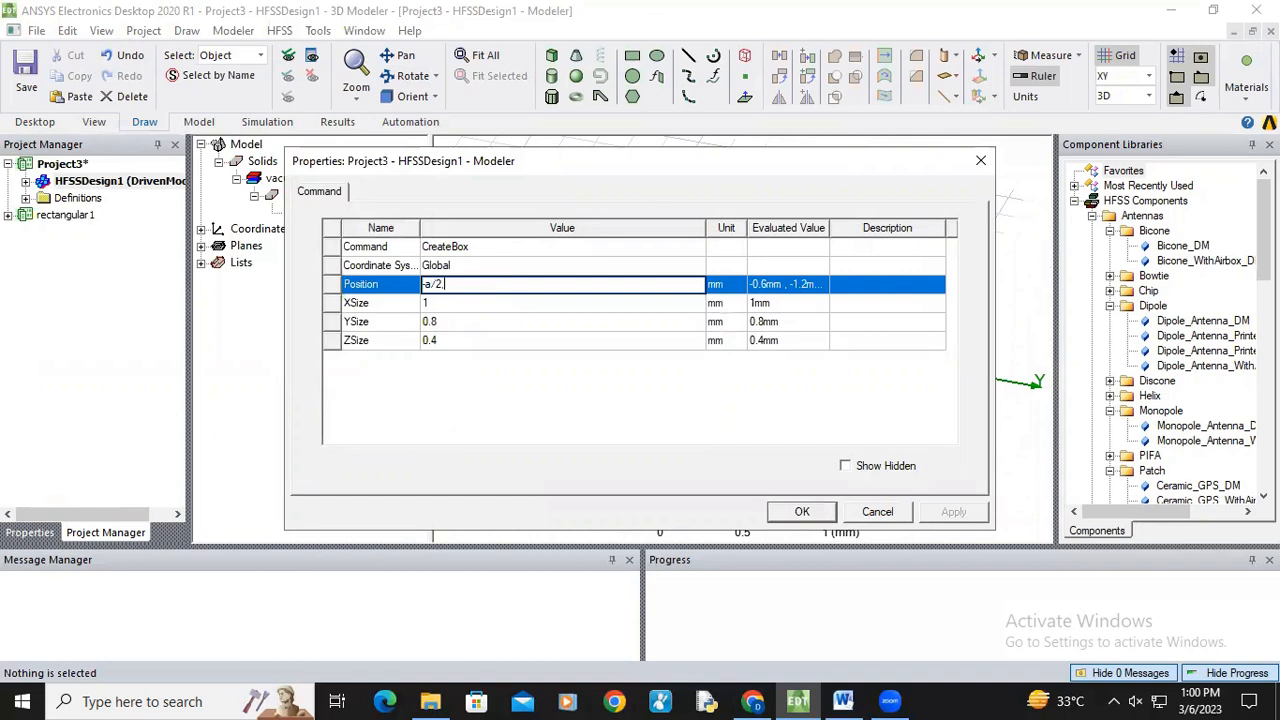
type("-b/")
key("Return")
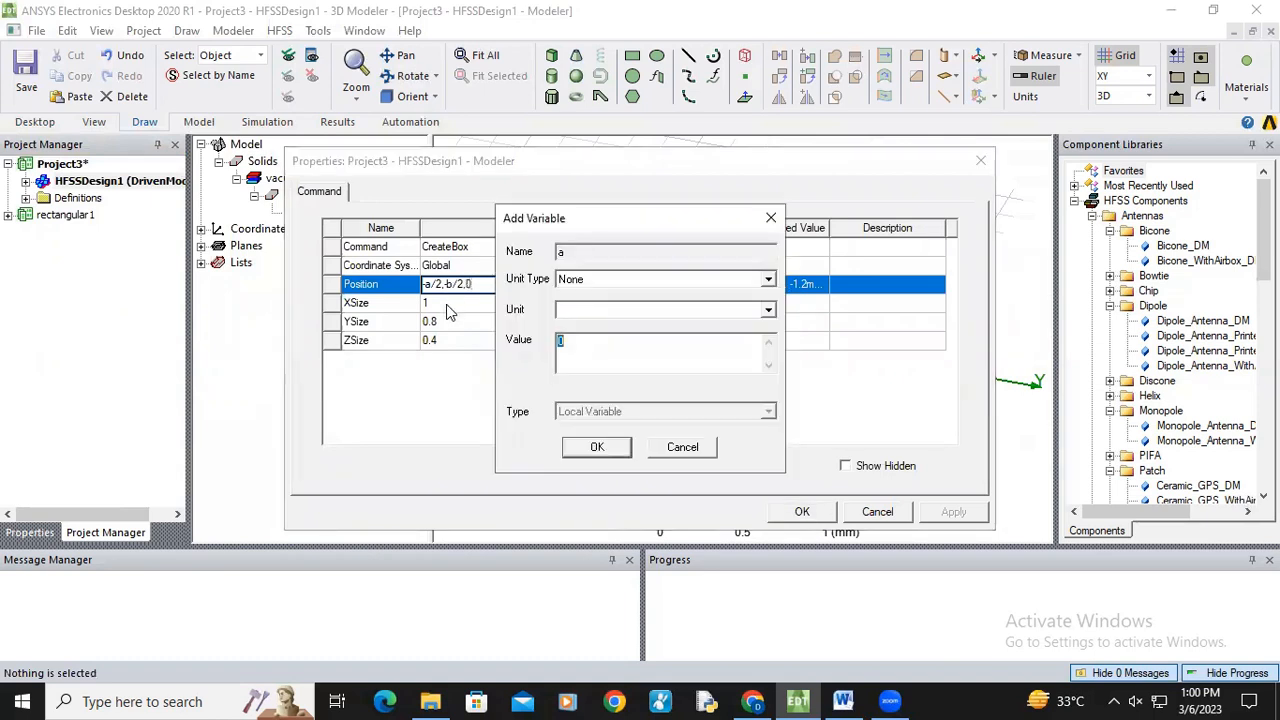
Define the local variable a as a length of 22.86 mm.
left_click(766, 281)
key("l")
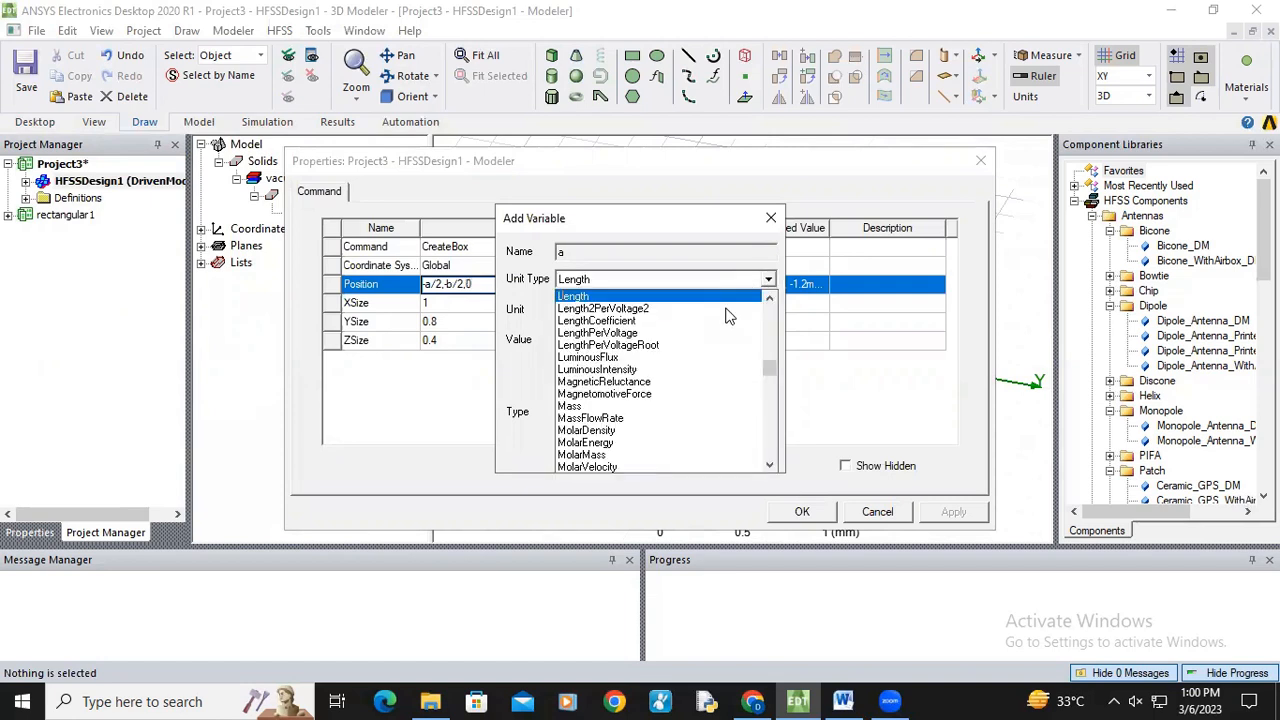
key("Return")
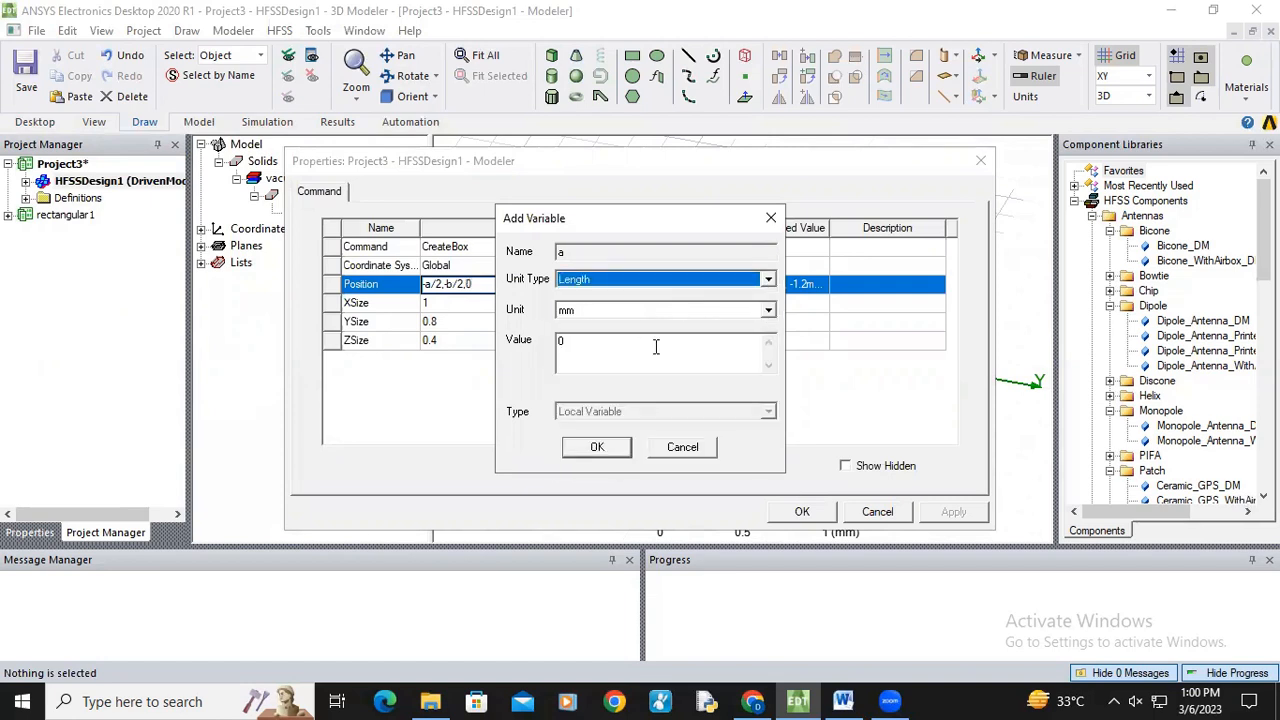
left_click(613, 347)
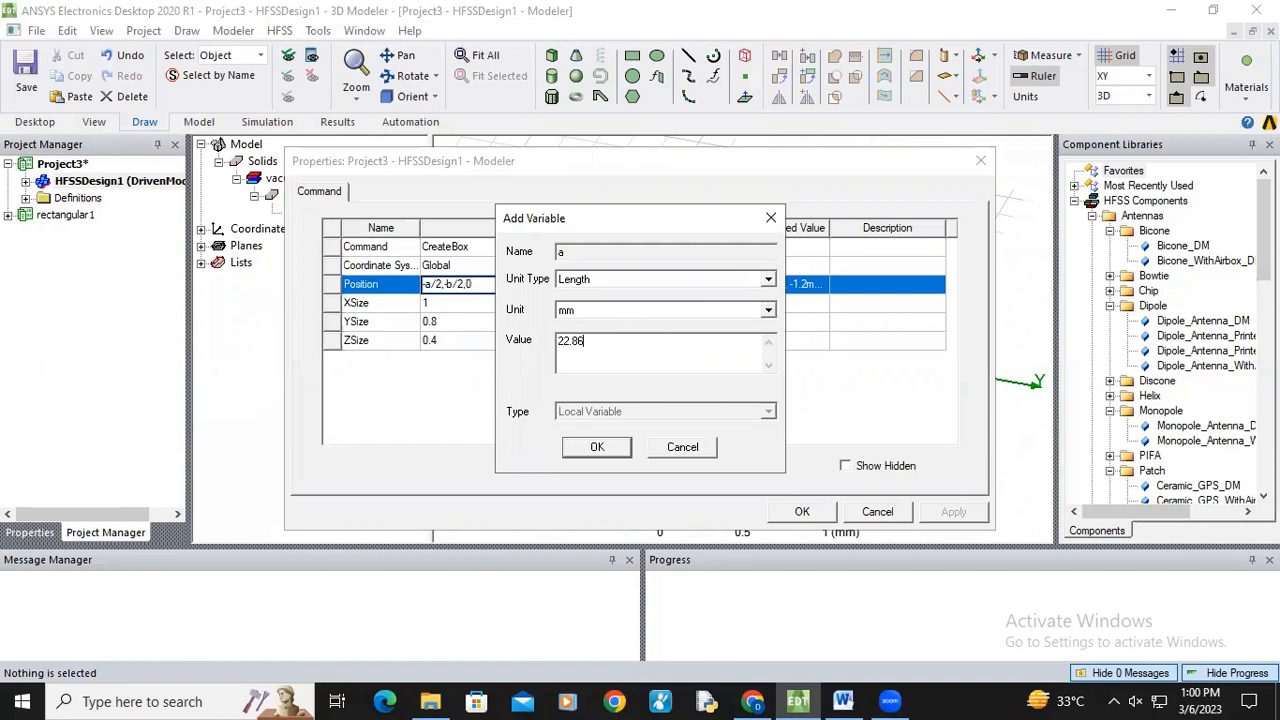
left_click(597, 447)
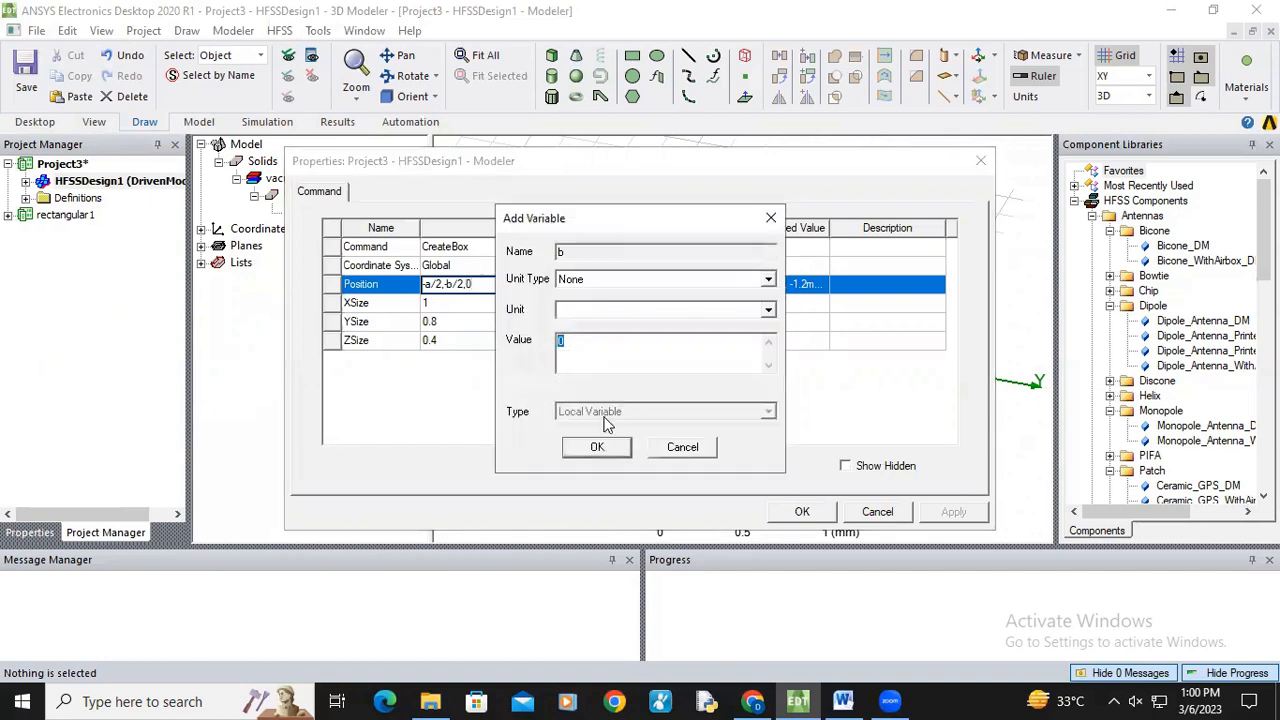
Define the local variable b as a length of 10.16 mm.
left_click(768, 279)
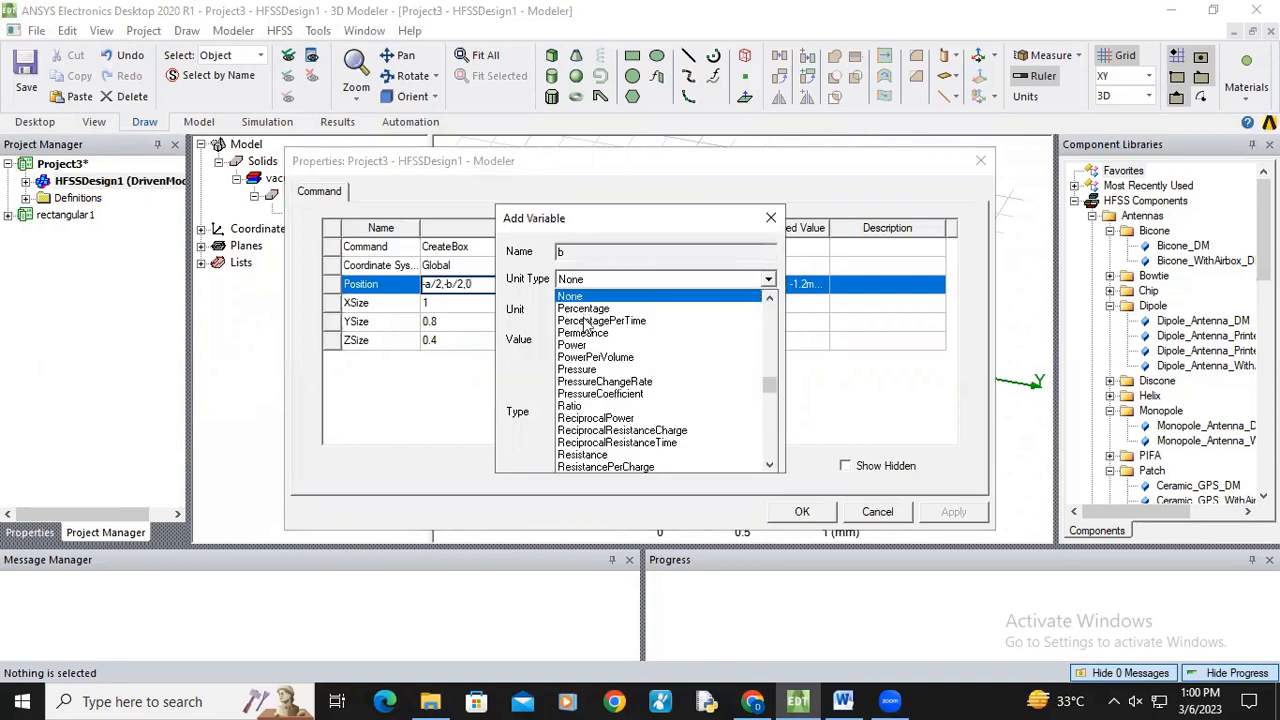
key("l")
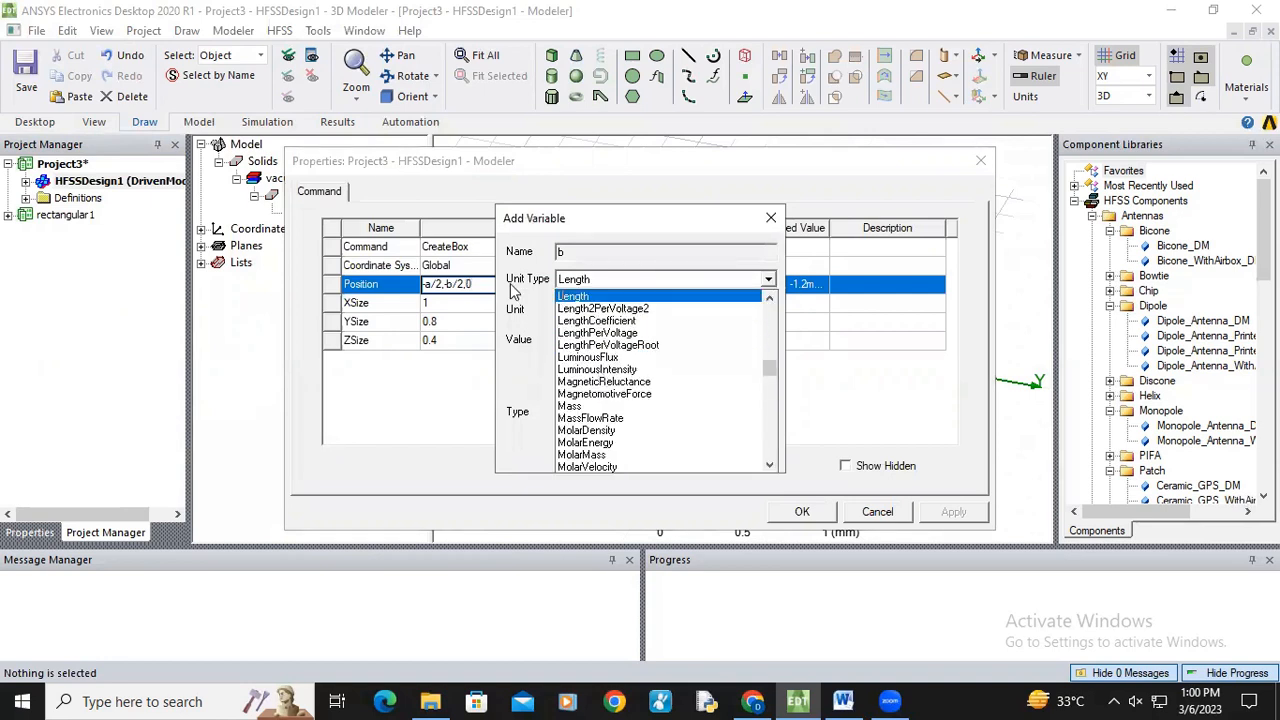
key("Return")
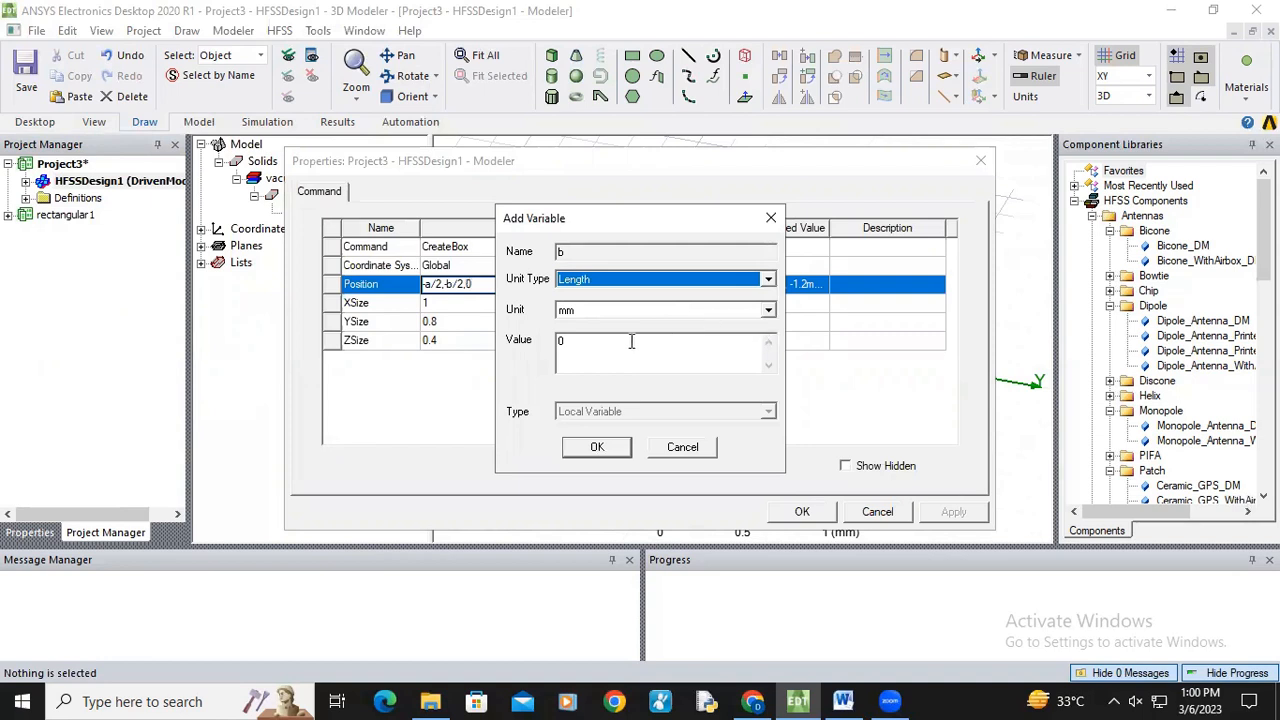
left_click(624, 344)
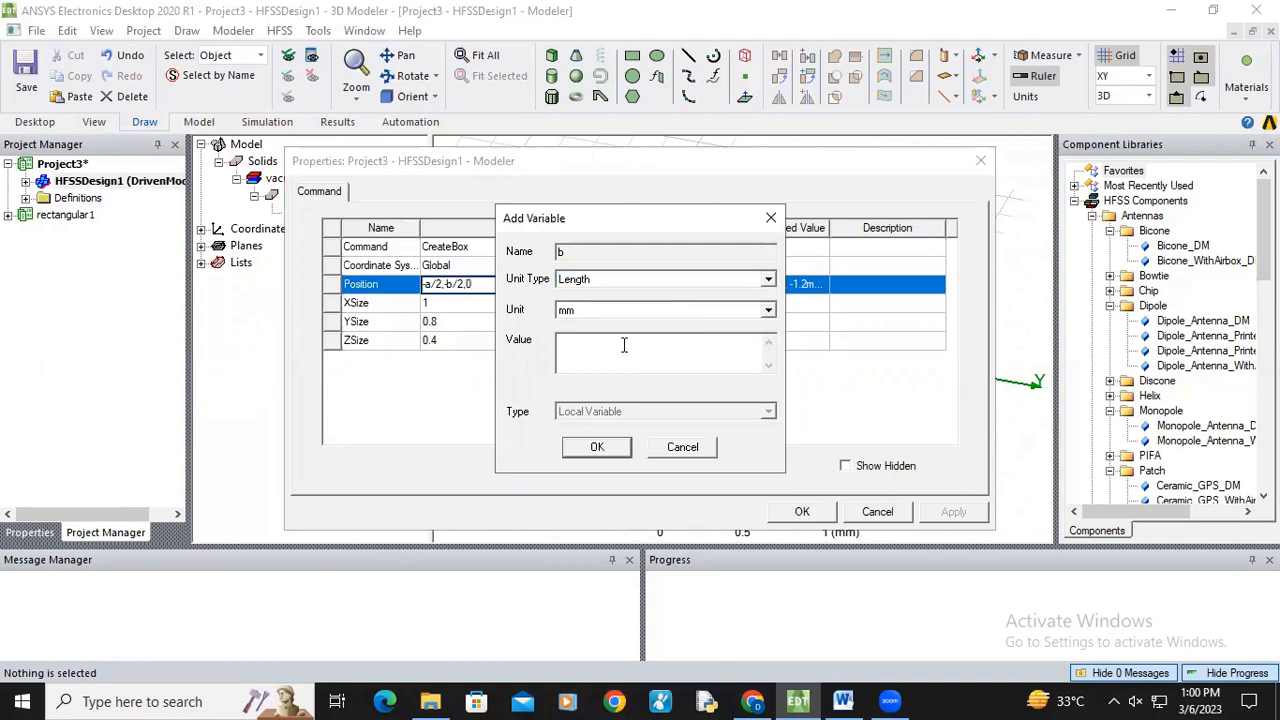
type("10.16")
left_click(598, 448)
Set the box's X size to the variable a and its Y size to the variable b.
left_click(490, 303)
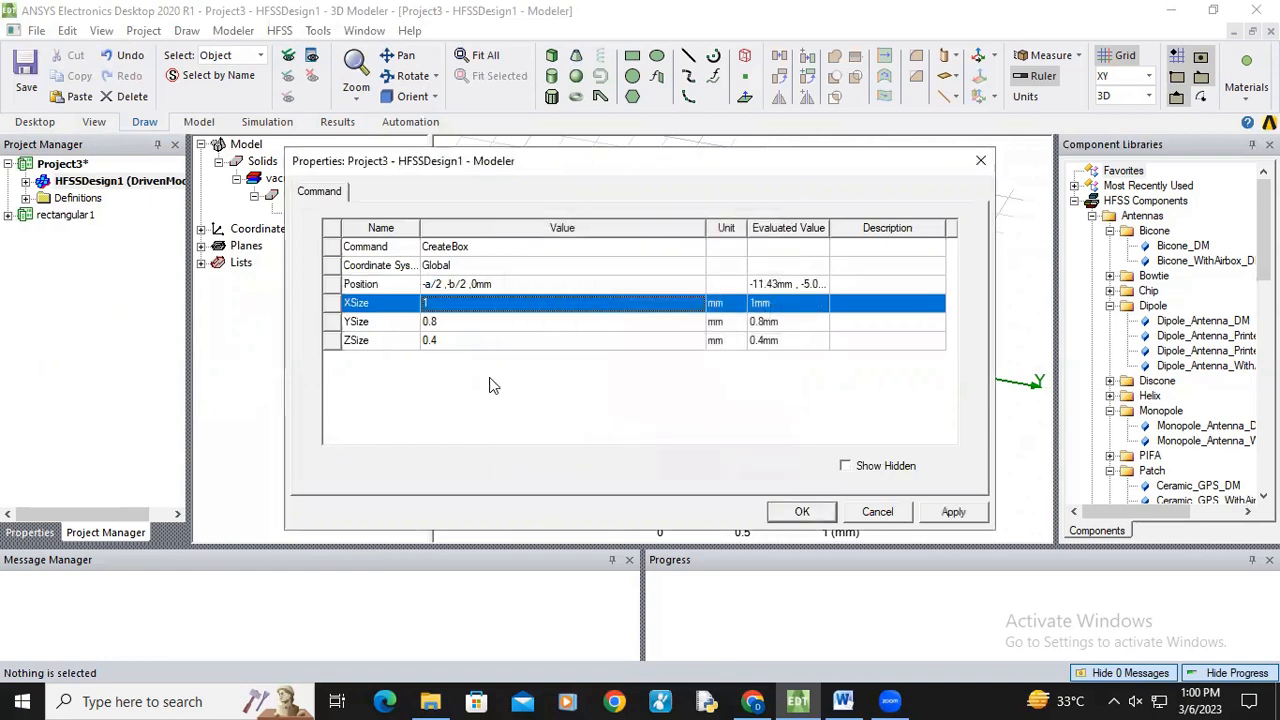
left_click(463, 321)
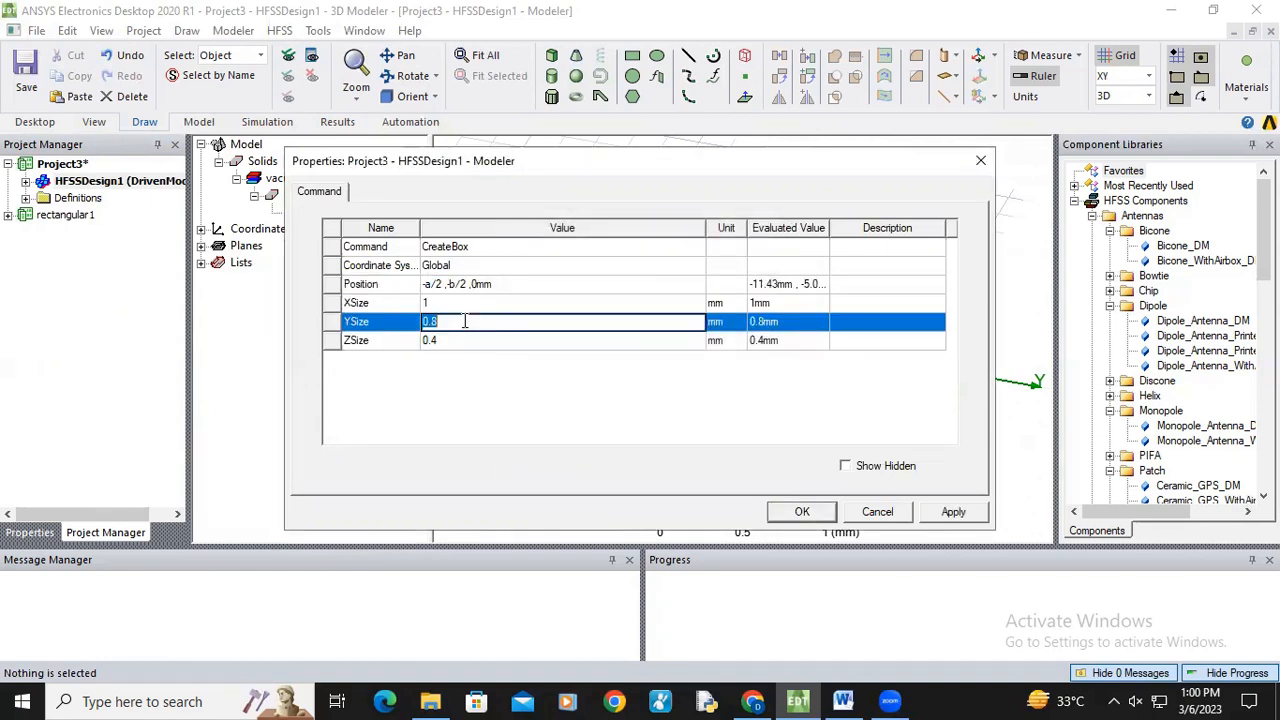
left_click(455, 305)
type("a")
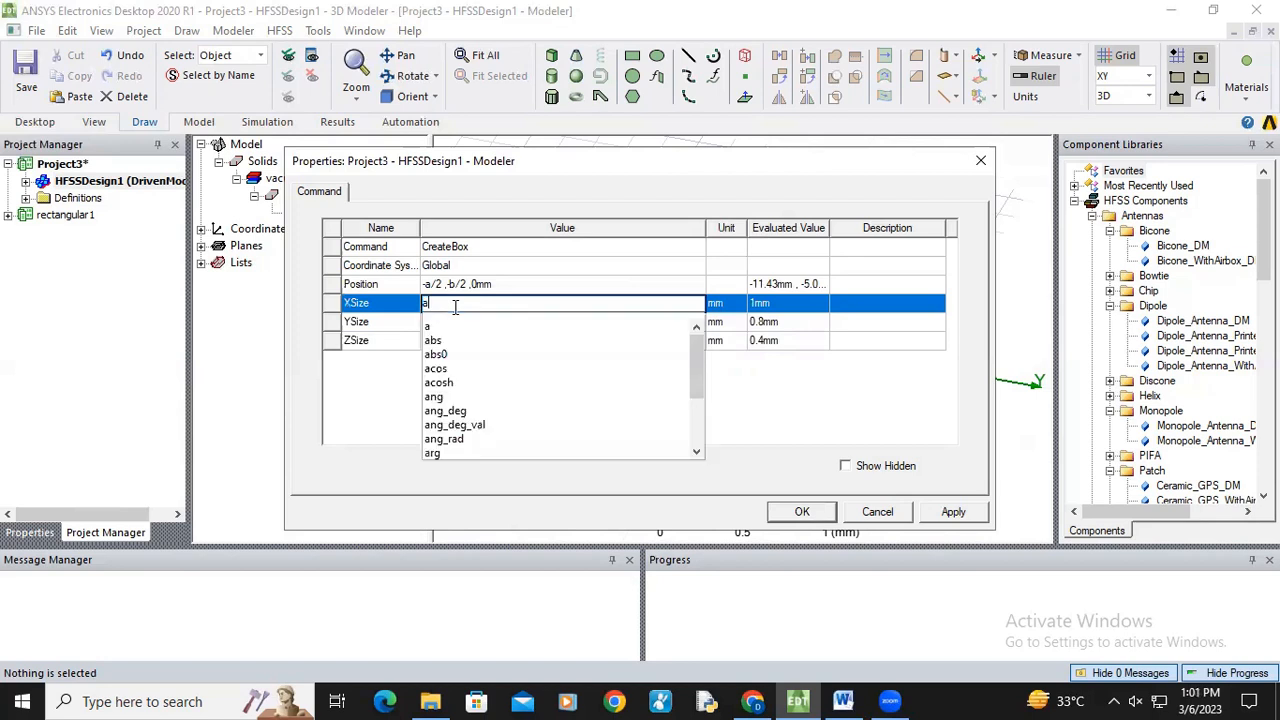
left_click(437, 327)
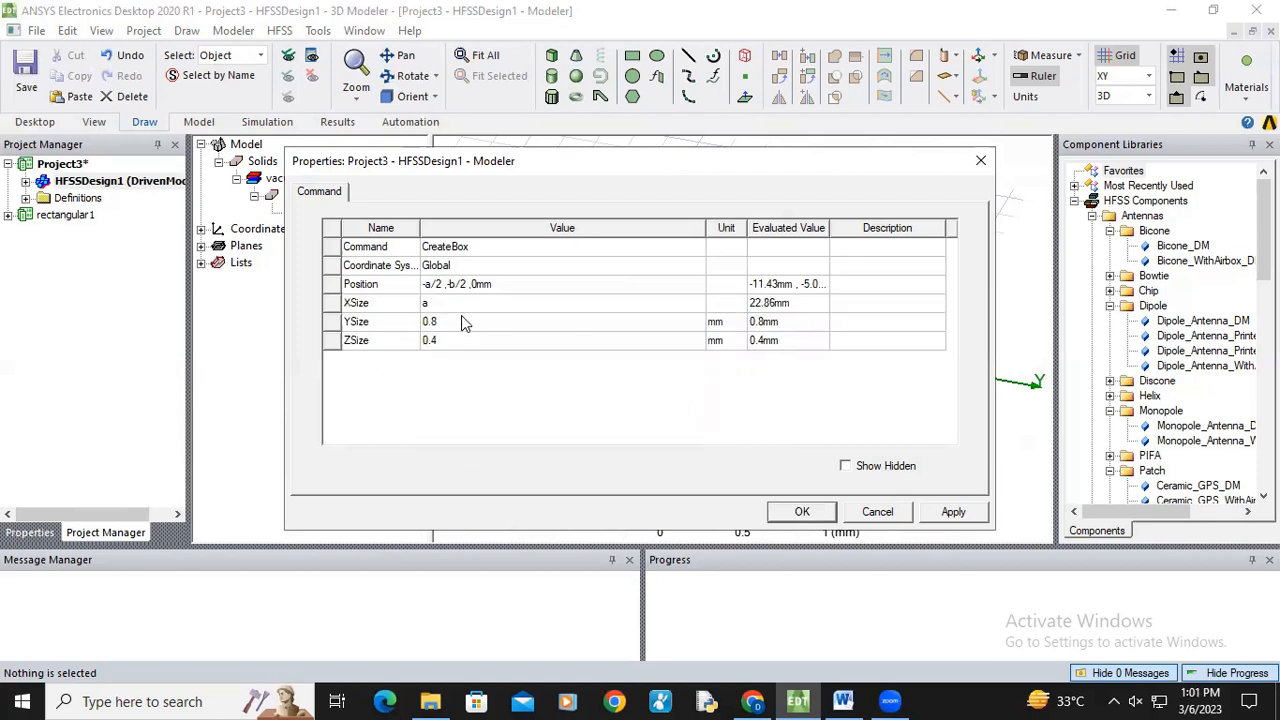
left_click(463, 319)
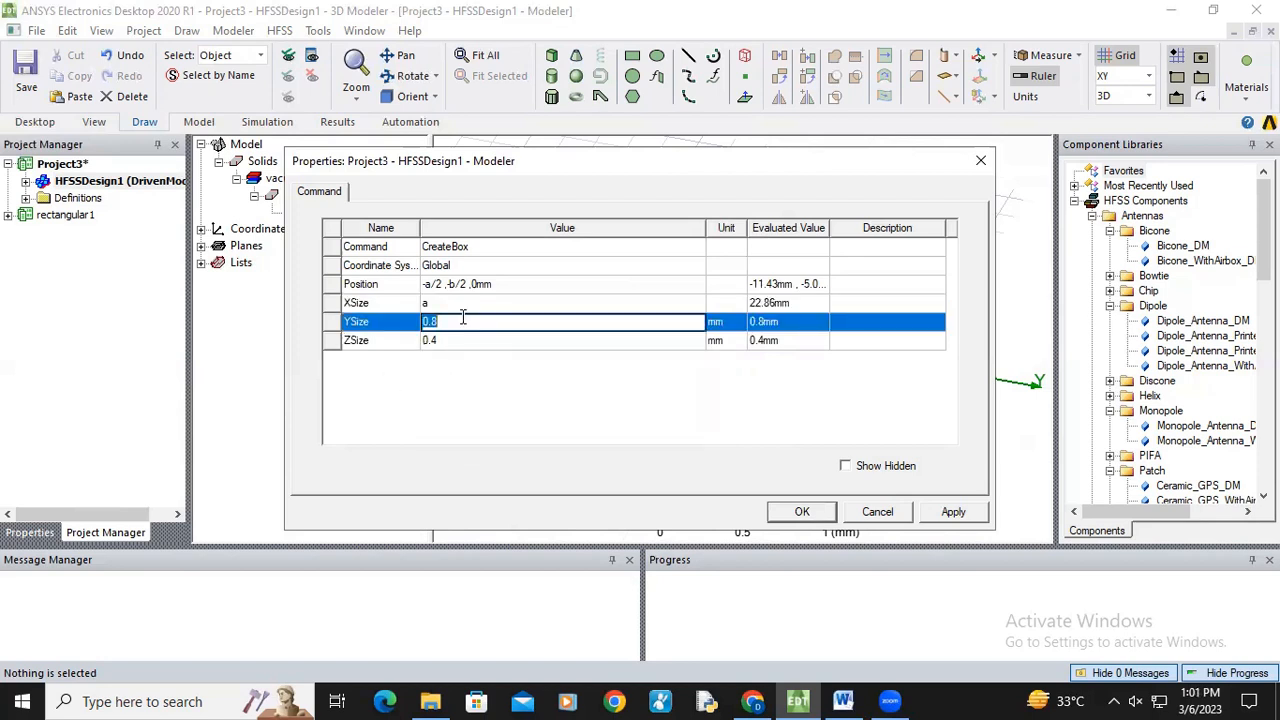
type("b")
left_click(473, 434)
Set the box's Z size to a new length variable l of 60 mm and apply the box dimensions.
left_click(455, 341)
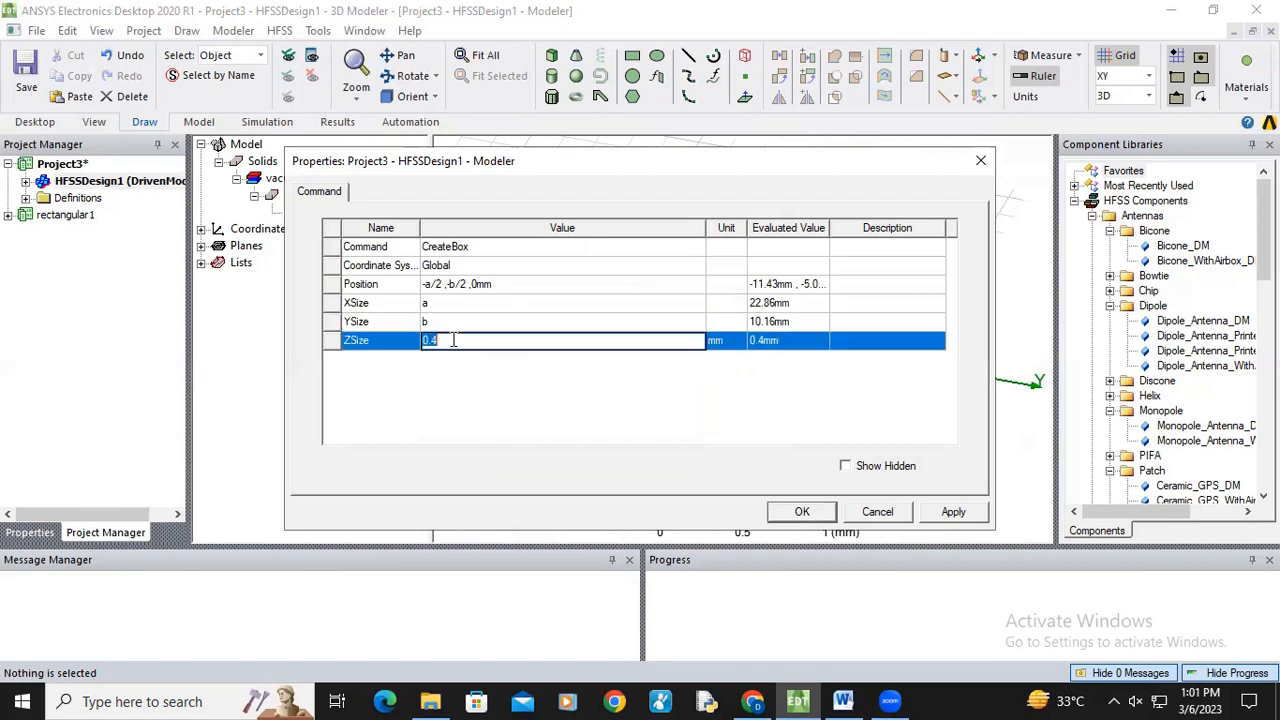
type("l")
left_click(789, 405)
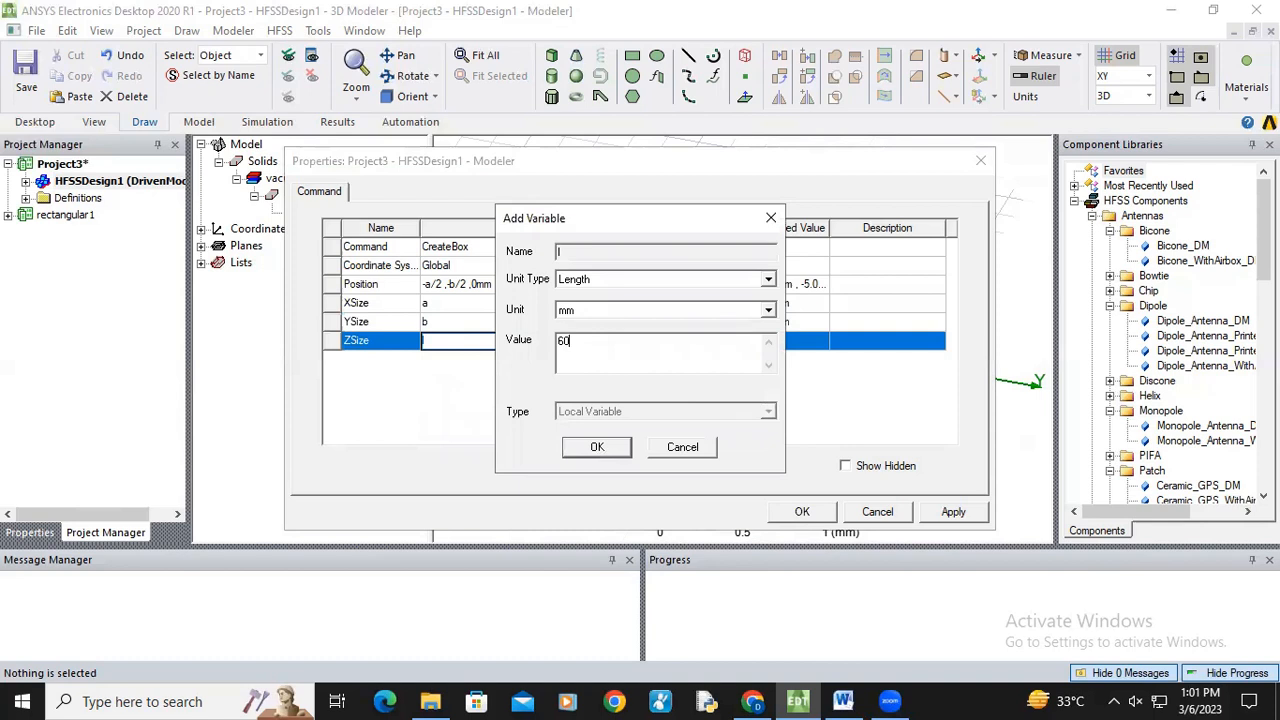
left_click(608, 450)
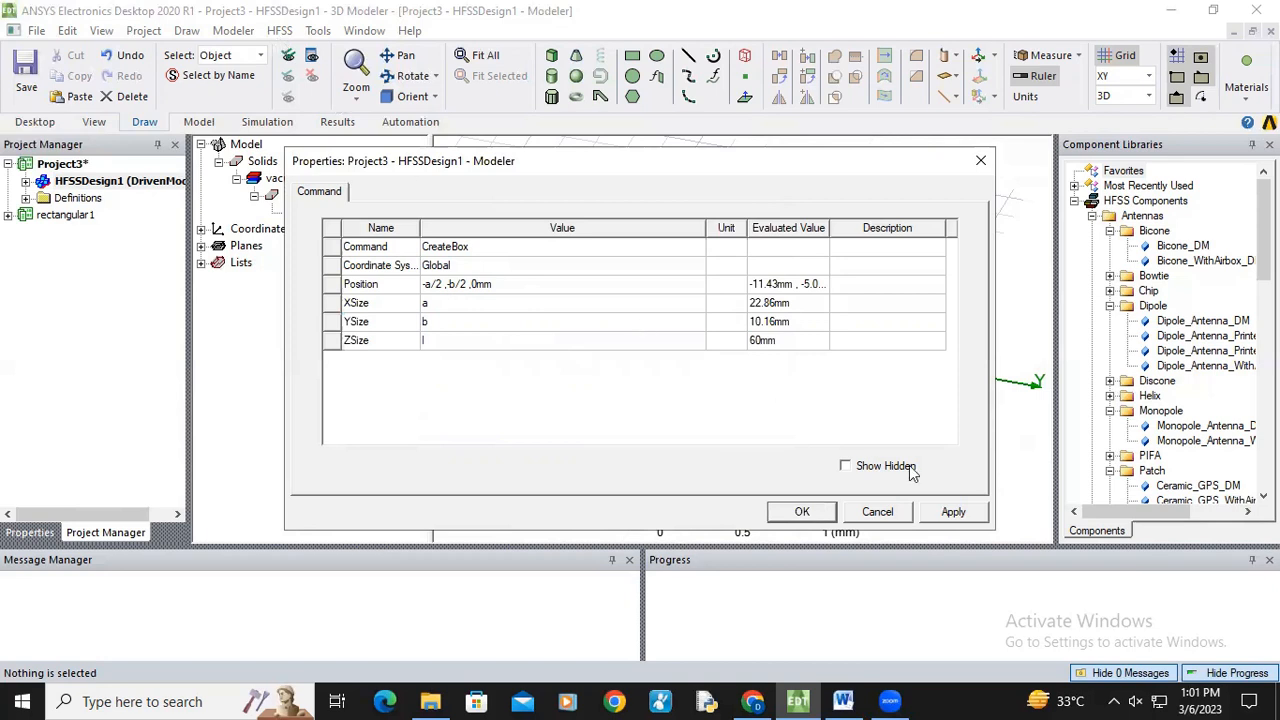
key("Return")
key("ctrl+d")
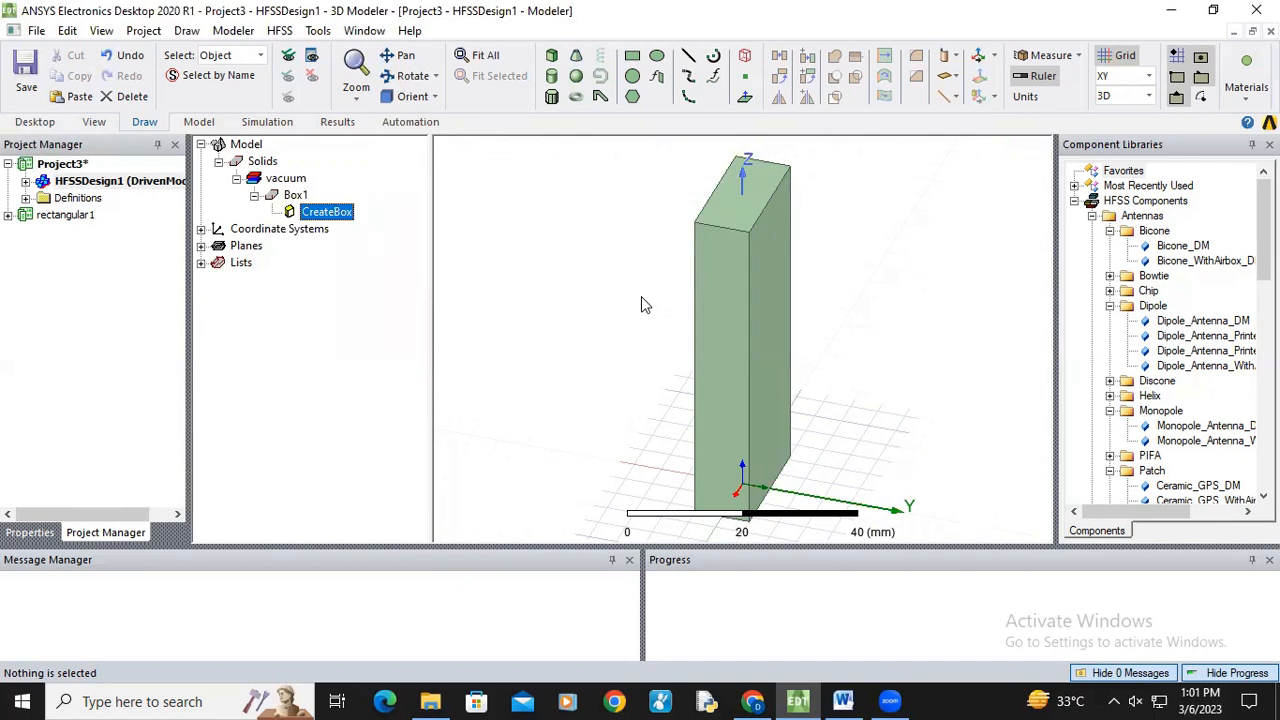
Assign the material air from the system library to the box.
double_click(296, 195)
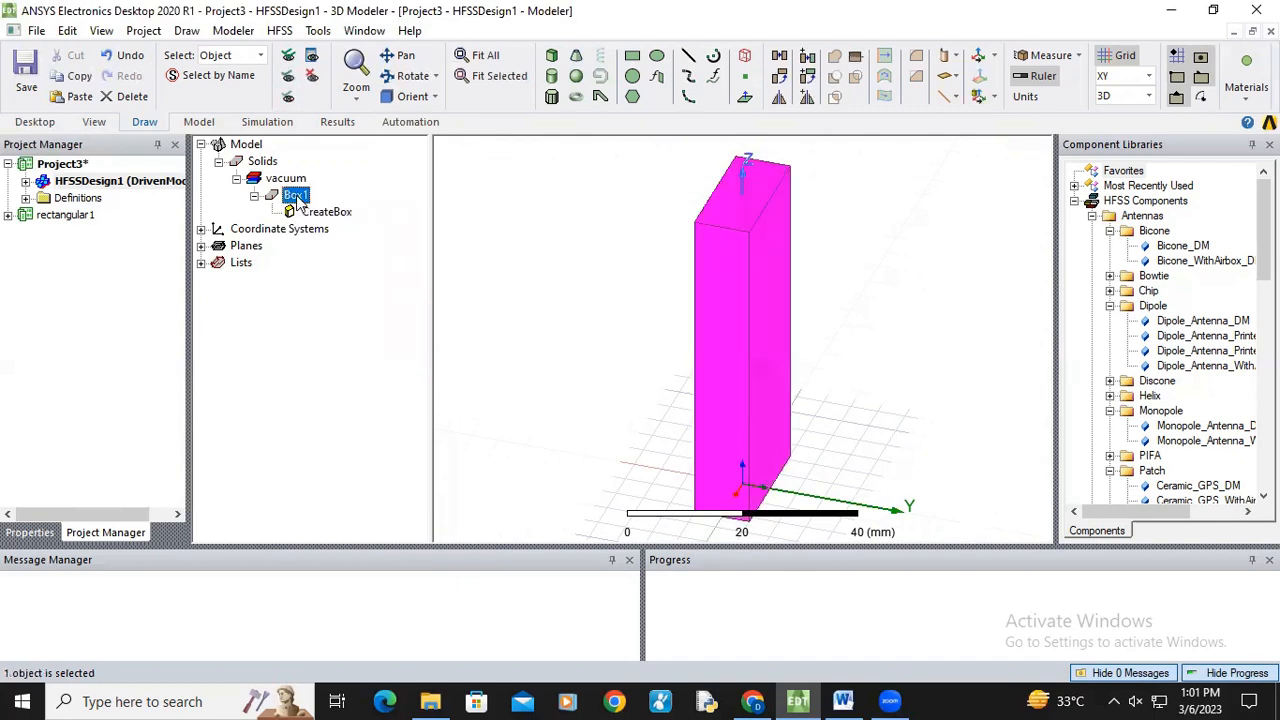
left_click(441, 265)
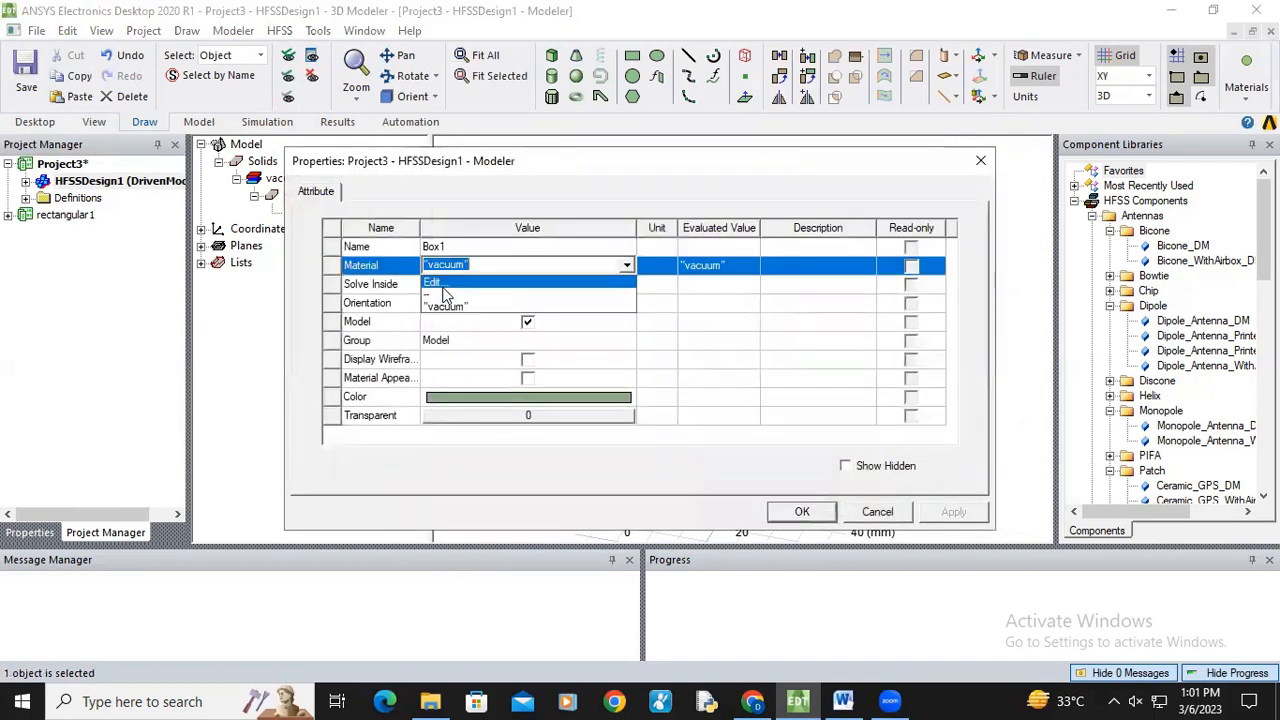
left_click(443, 287)
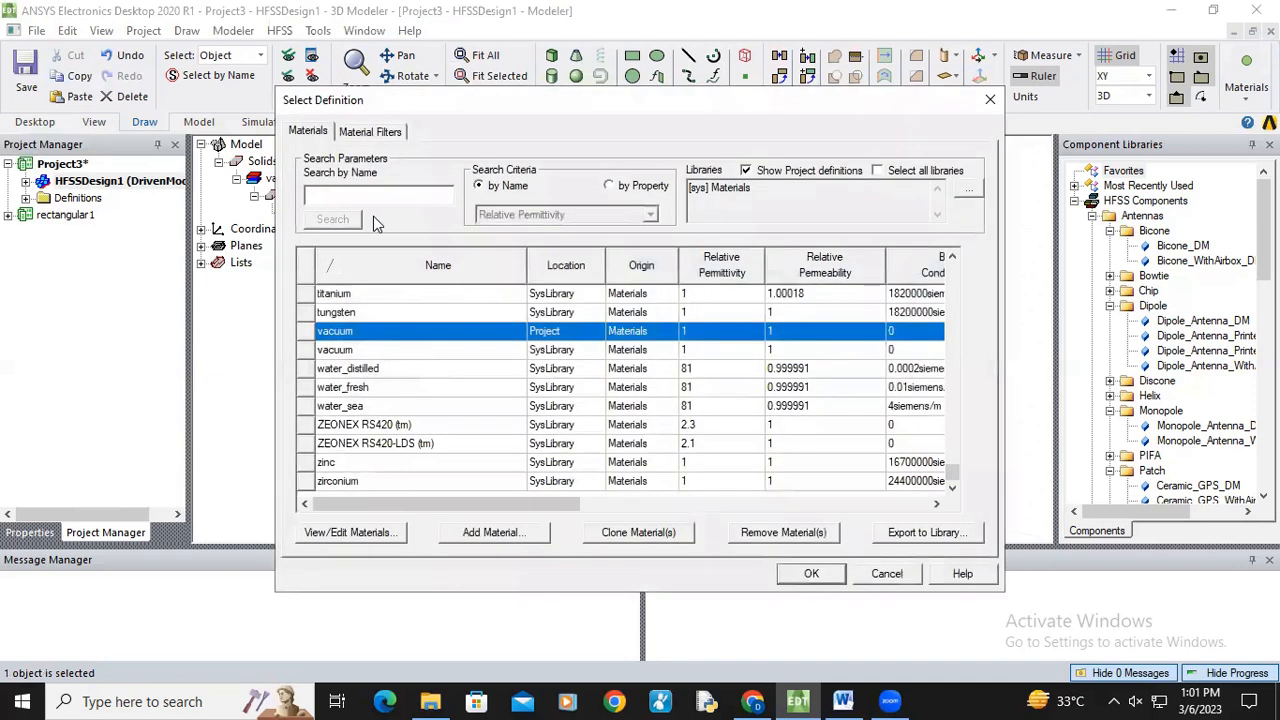
type("air")
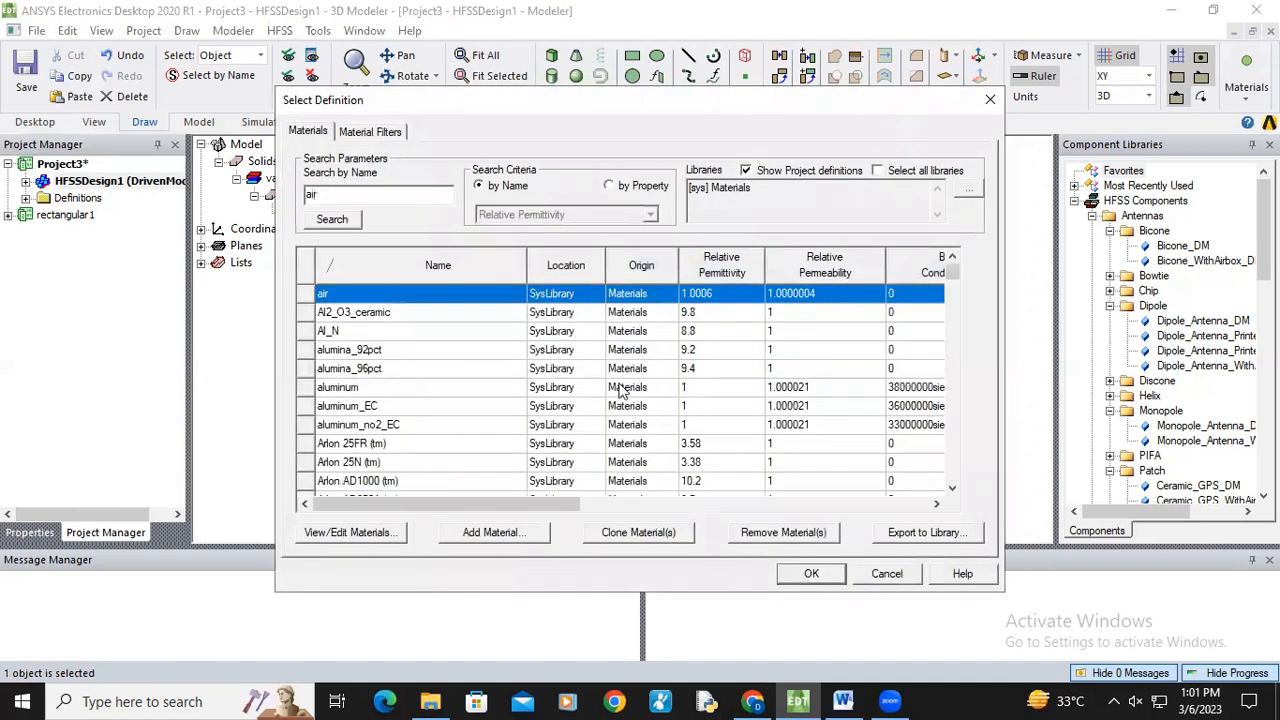
left_click(812, 574)
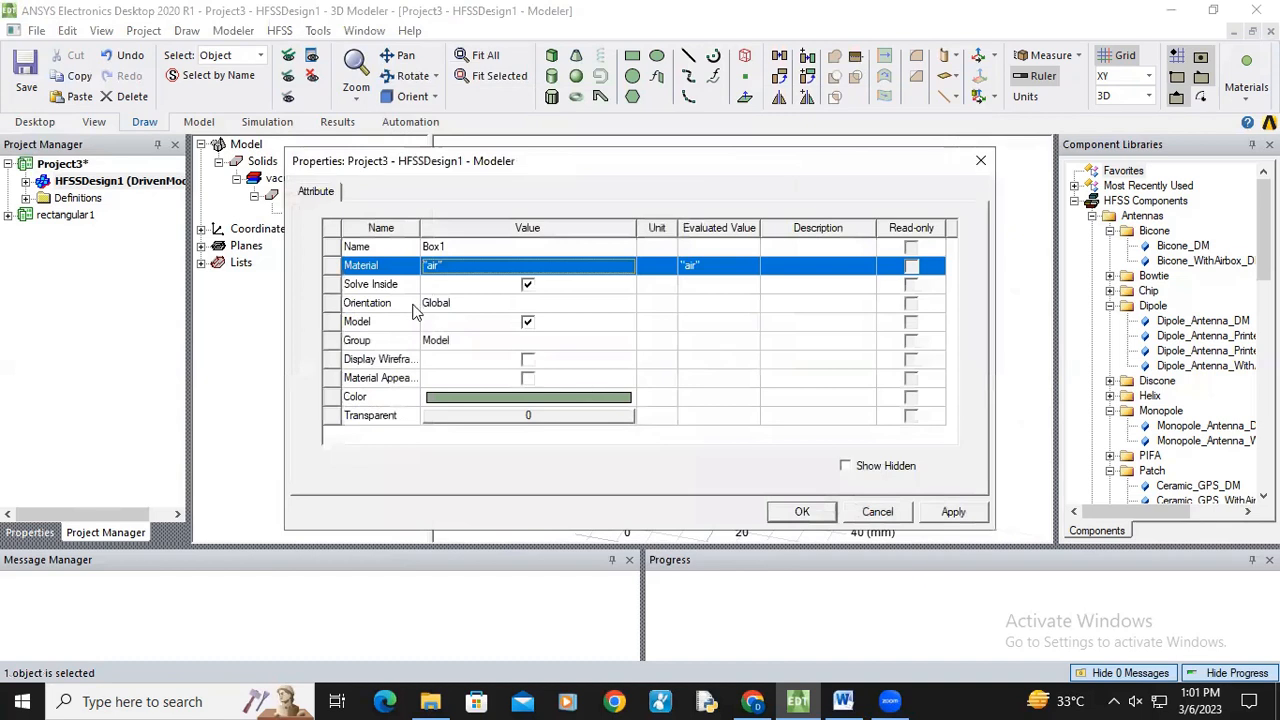
Give the box a dark blue color (RGB 0, 0, 128) and a transparency of 0.8.
left_click(549, 399)
left_click(546, 326)
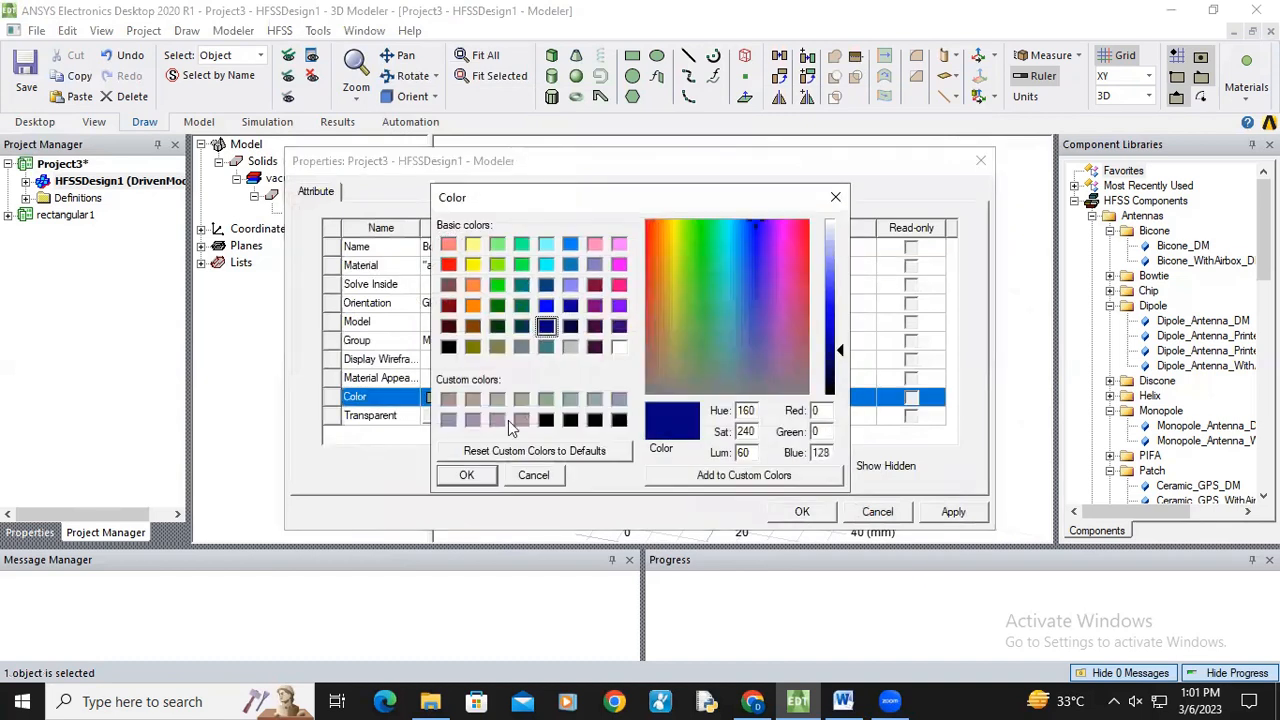
left_click(466, 475)
left_click(571, 416)
left_click(571, 416)
left_click_drag(528, 332, 638, 335)
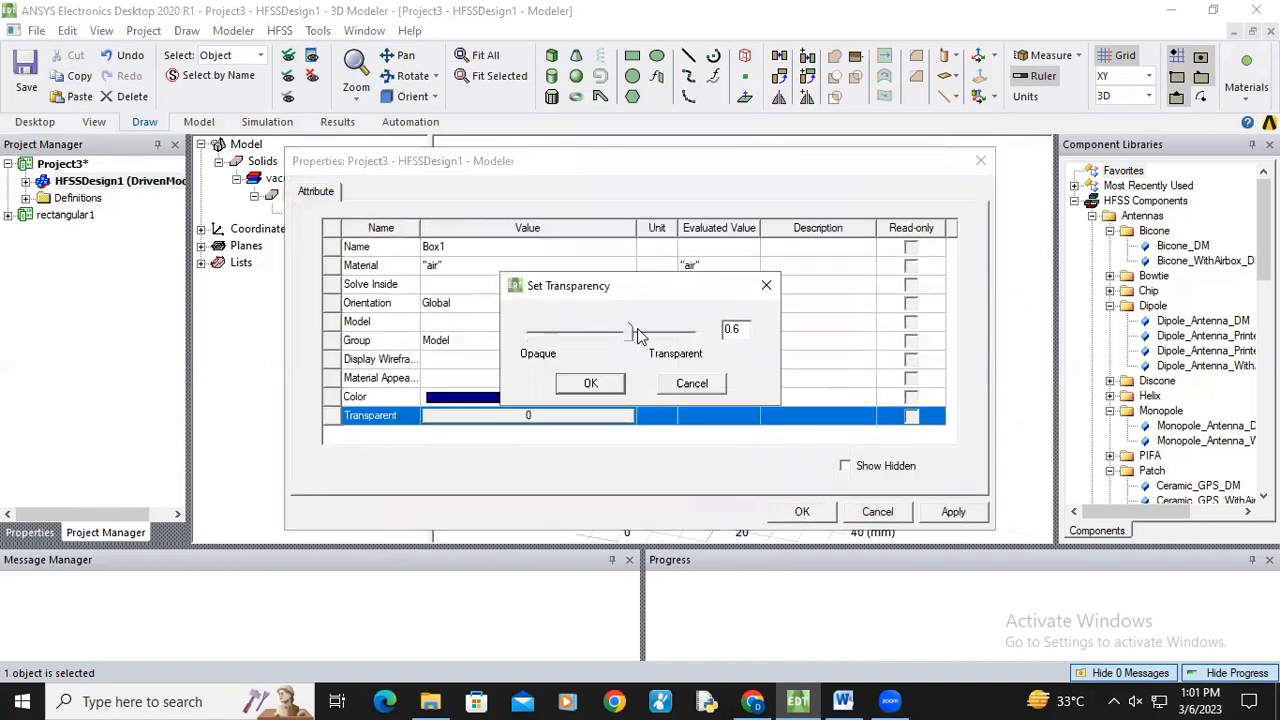
left_click(588, 383)
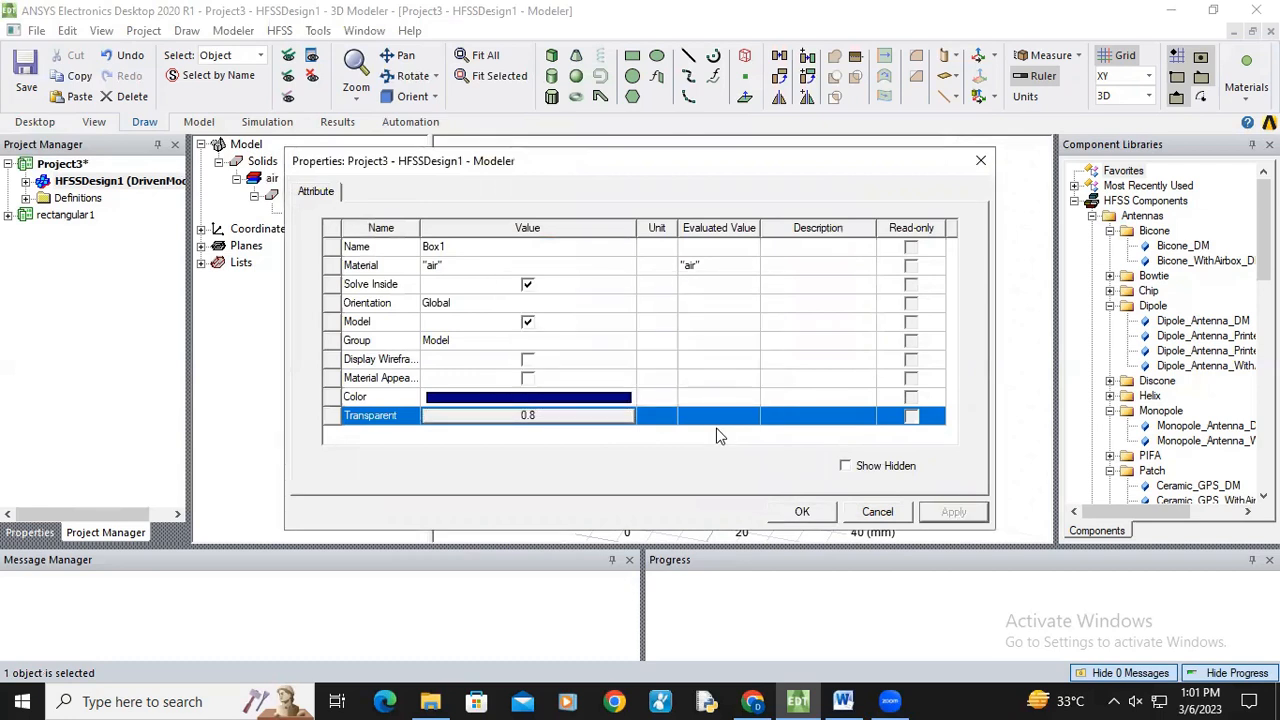
key("Return")
left_click(551, 374)
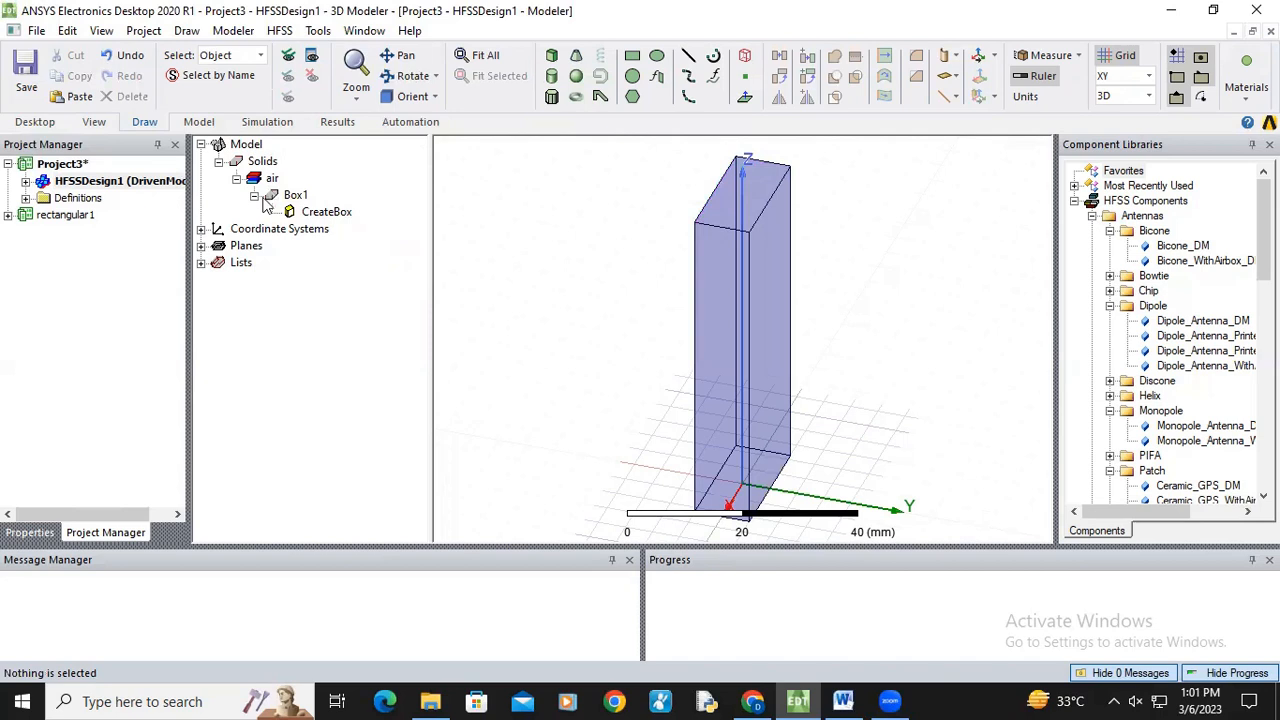
Rename the box as air.
double_click(297, 200)
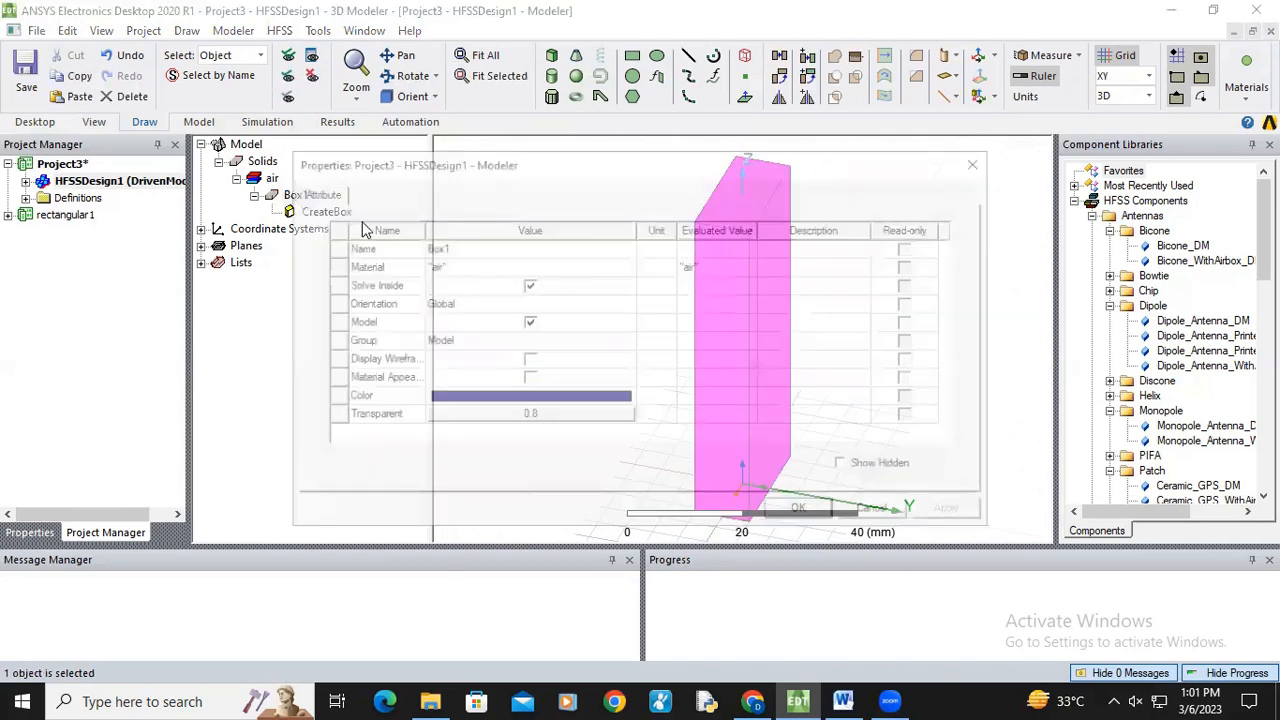
left_click(464, 246)
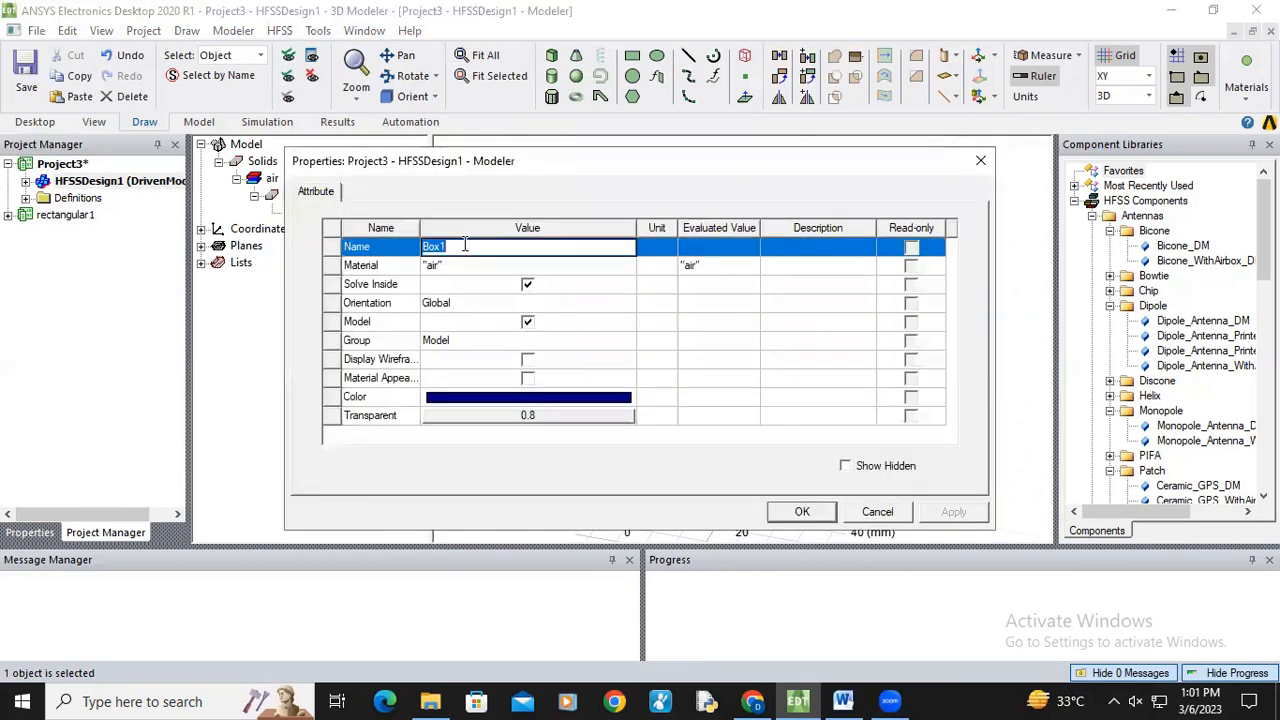
type("air")
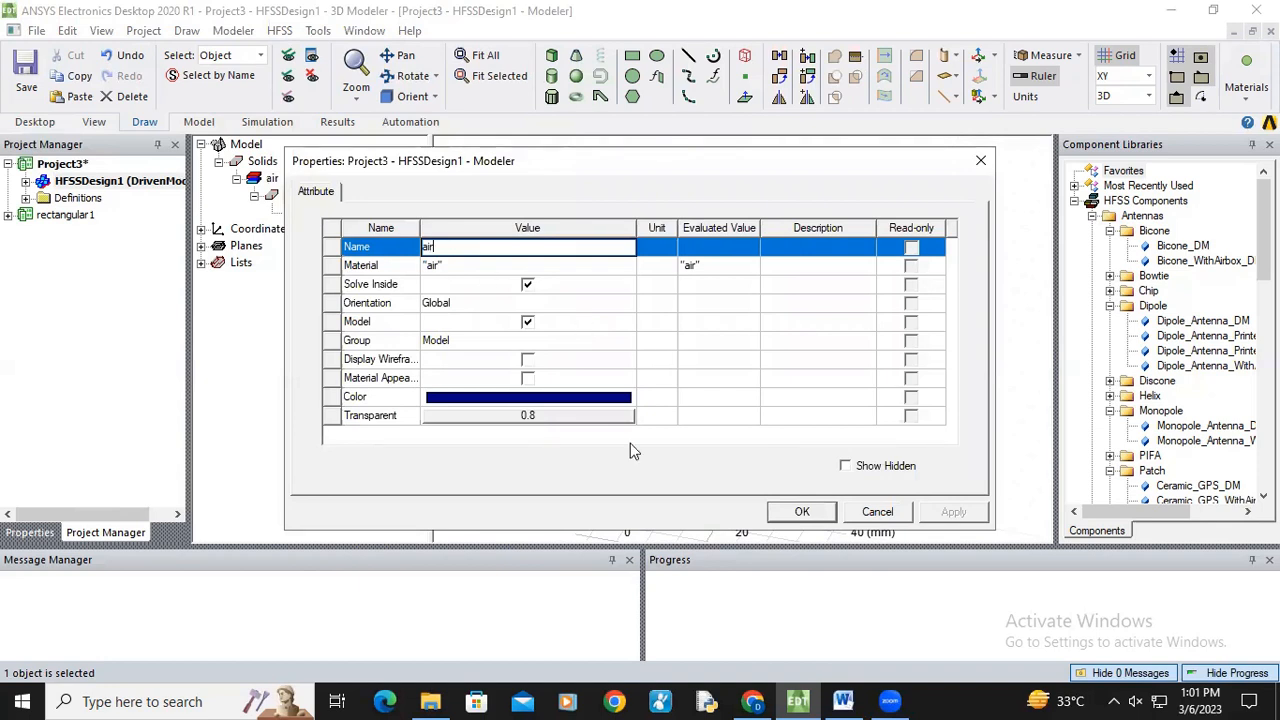
key("Return")
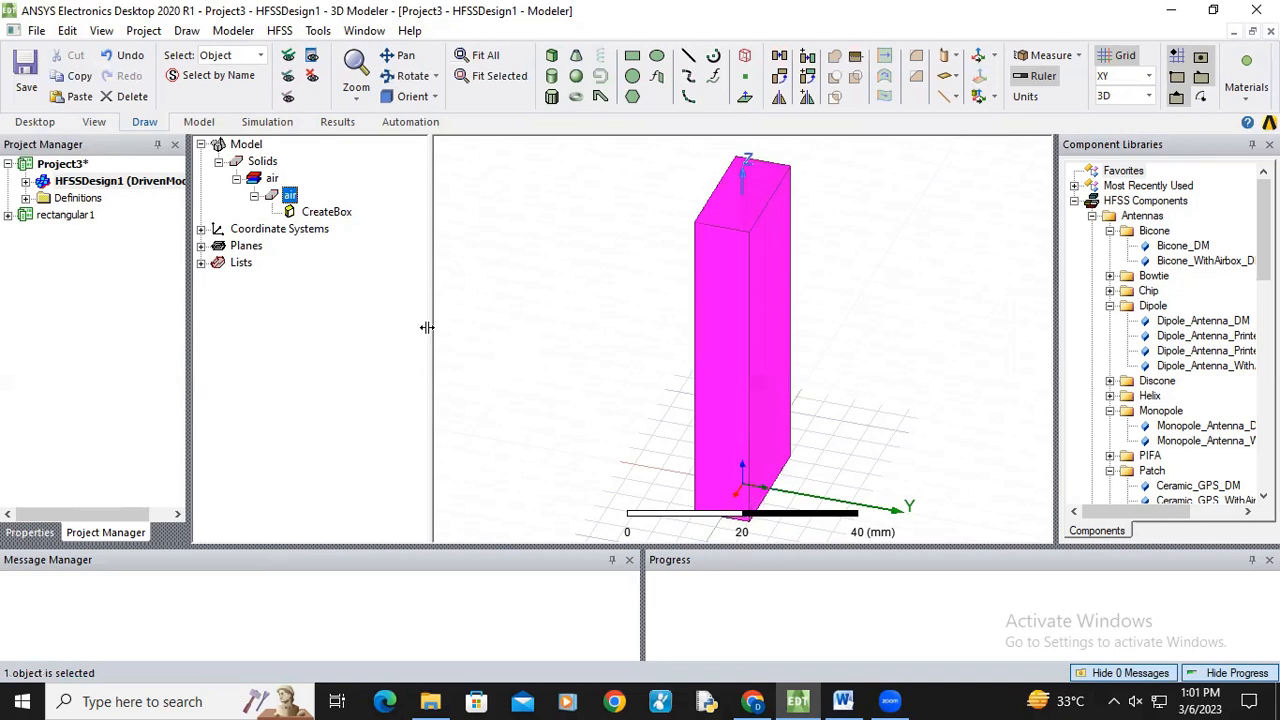
Copy the air box and paste the duplicate in the same place.
left_click(276, 180)
key("ctrl+v")
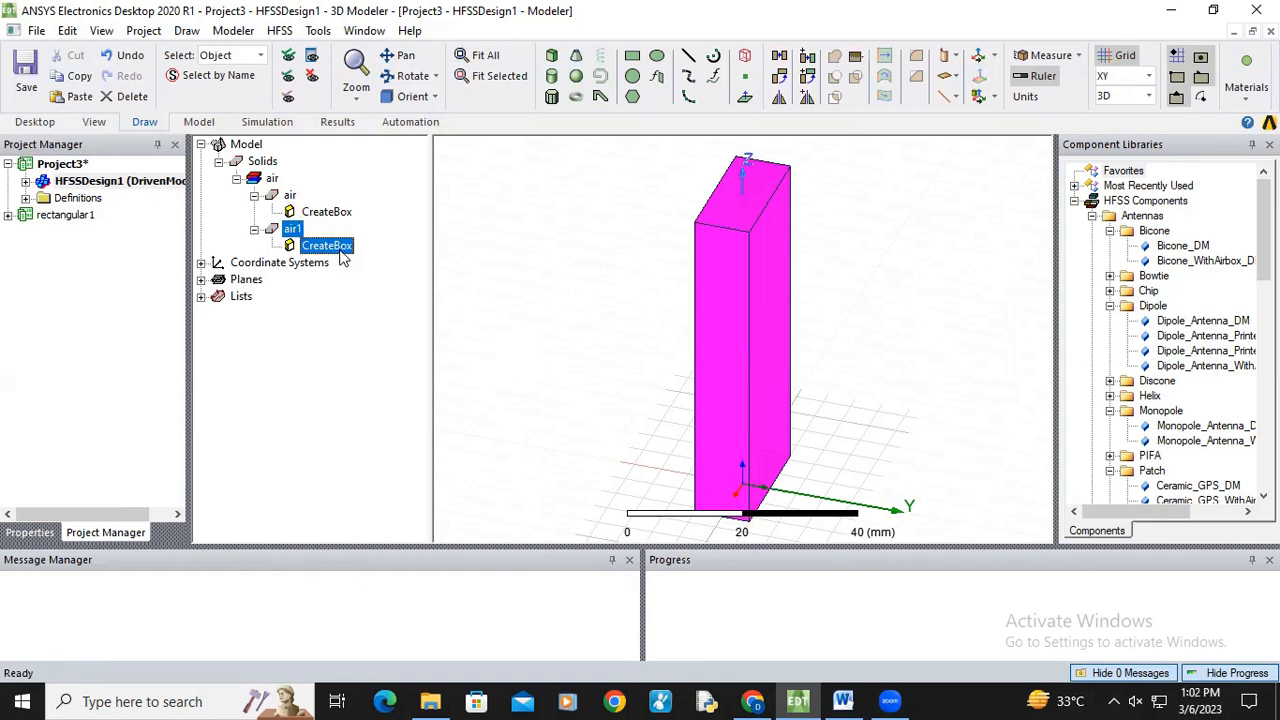
left_click(357, 340)
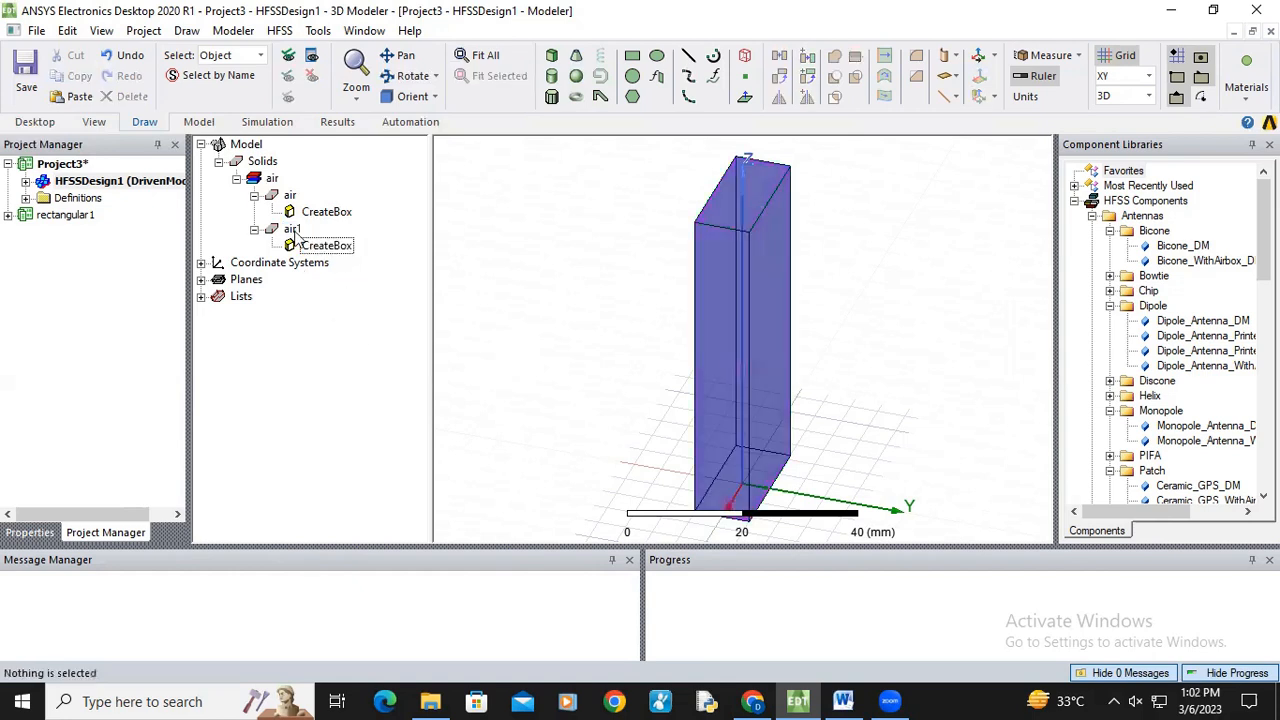
Rename the duplicated box air1 as metal and assign it the material copper.
double_click(292, 230)
left_click(463, 247)
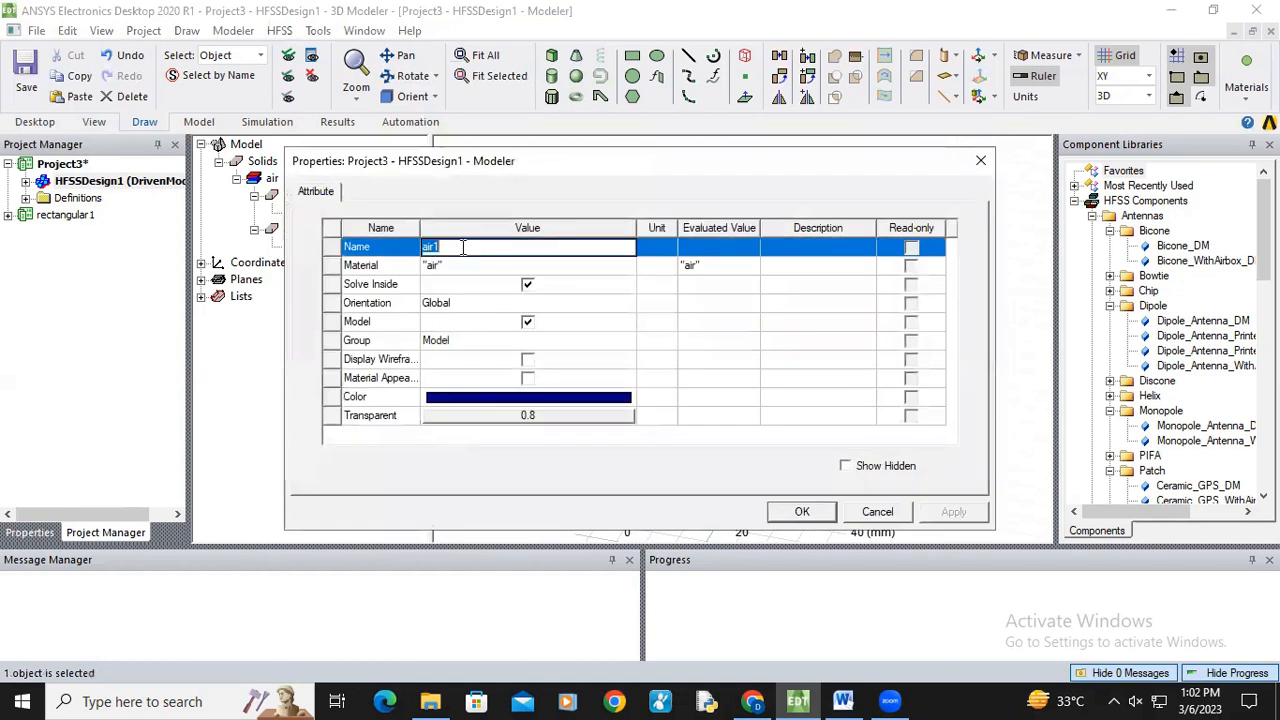
type("metal")
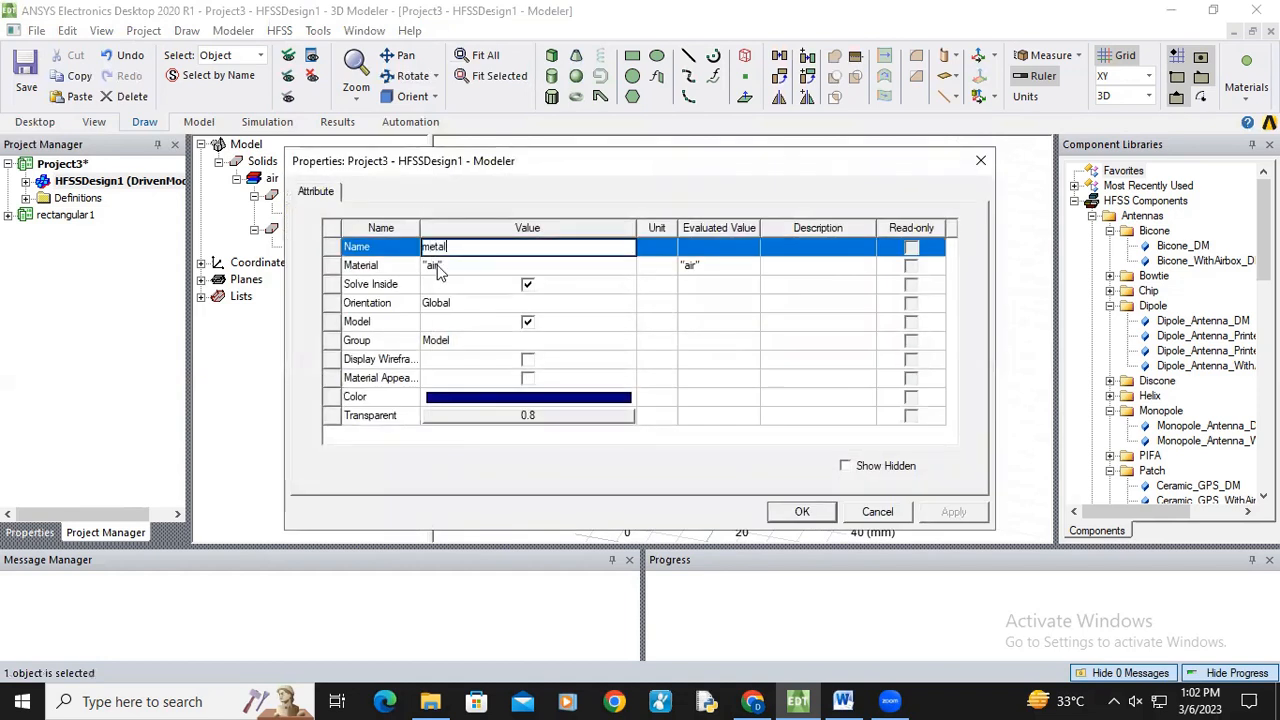
left_click(443, 265)
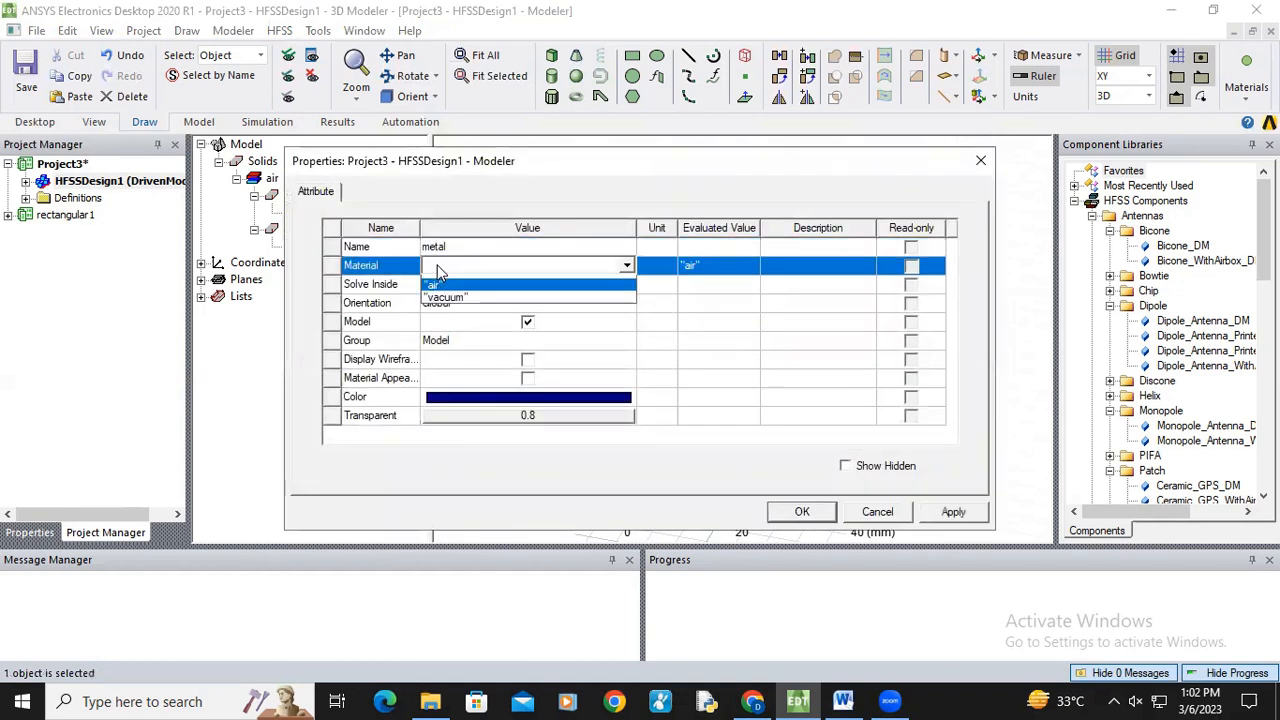
left_click(443, 284)
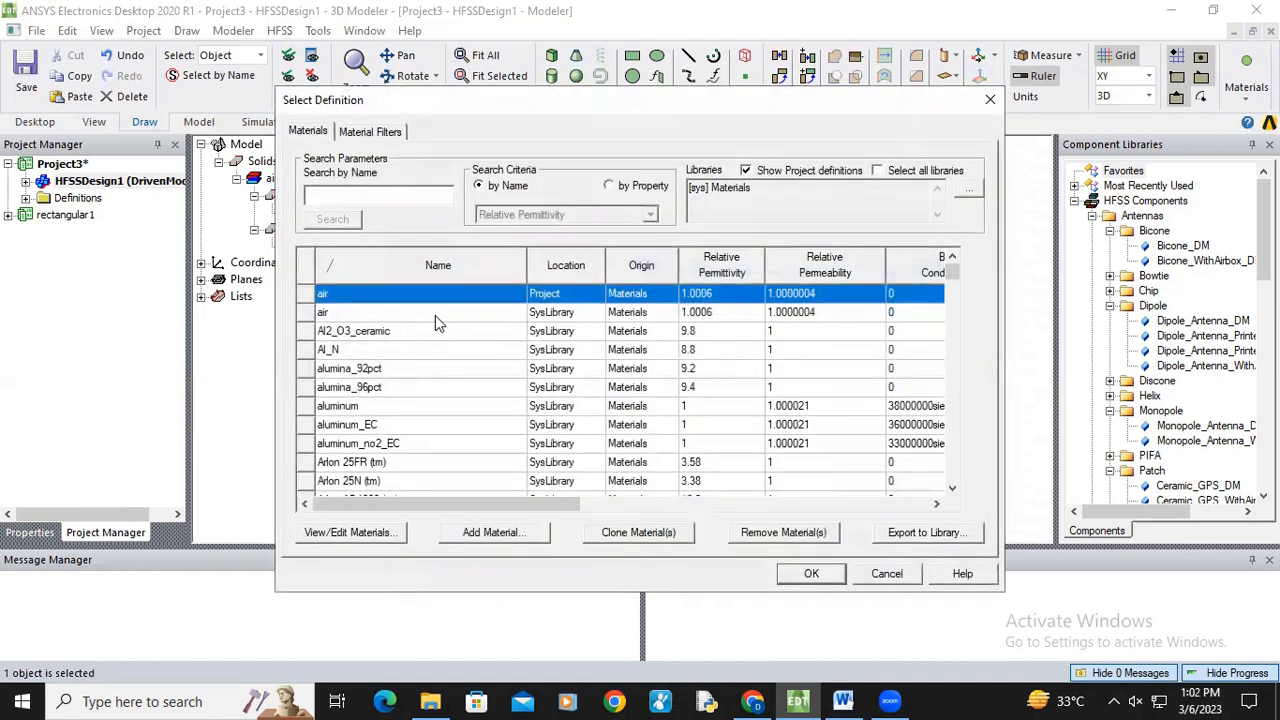
type("co")
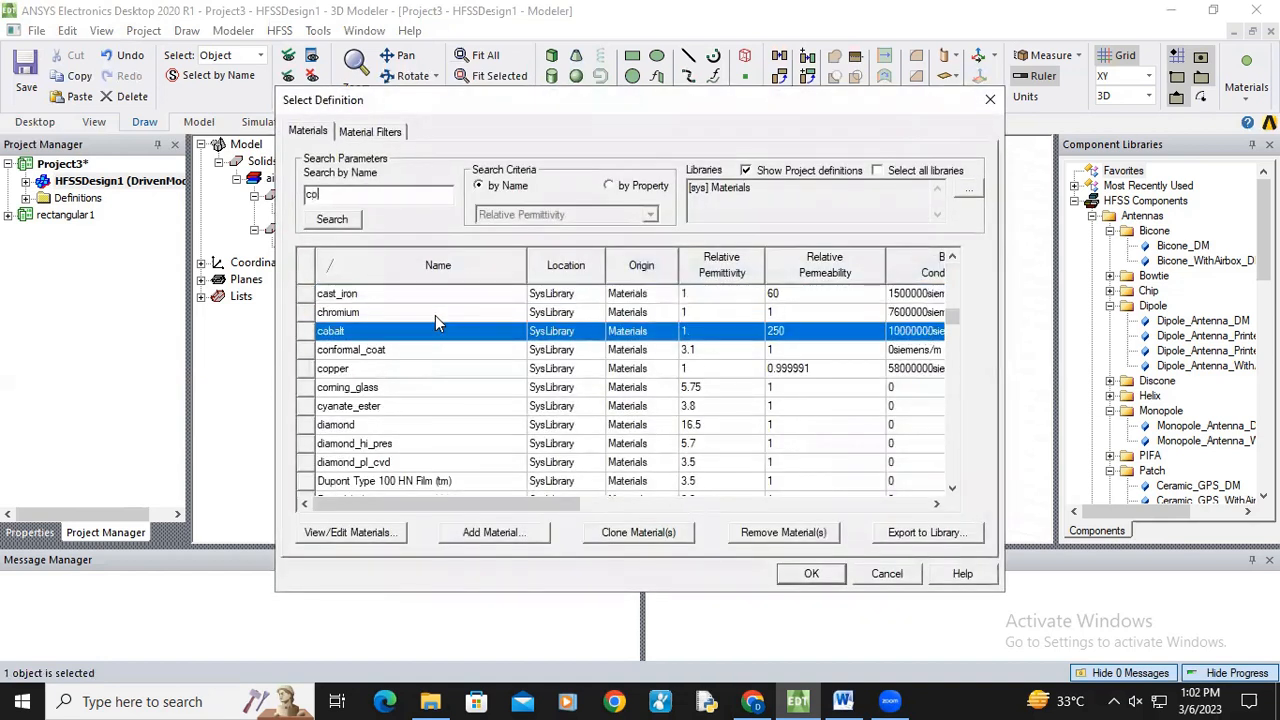
type("p")
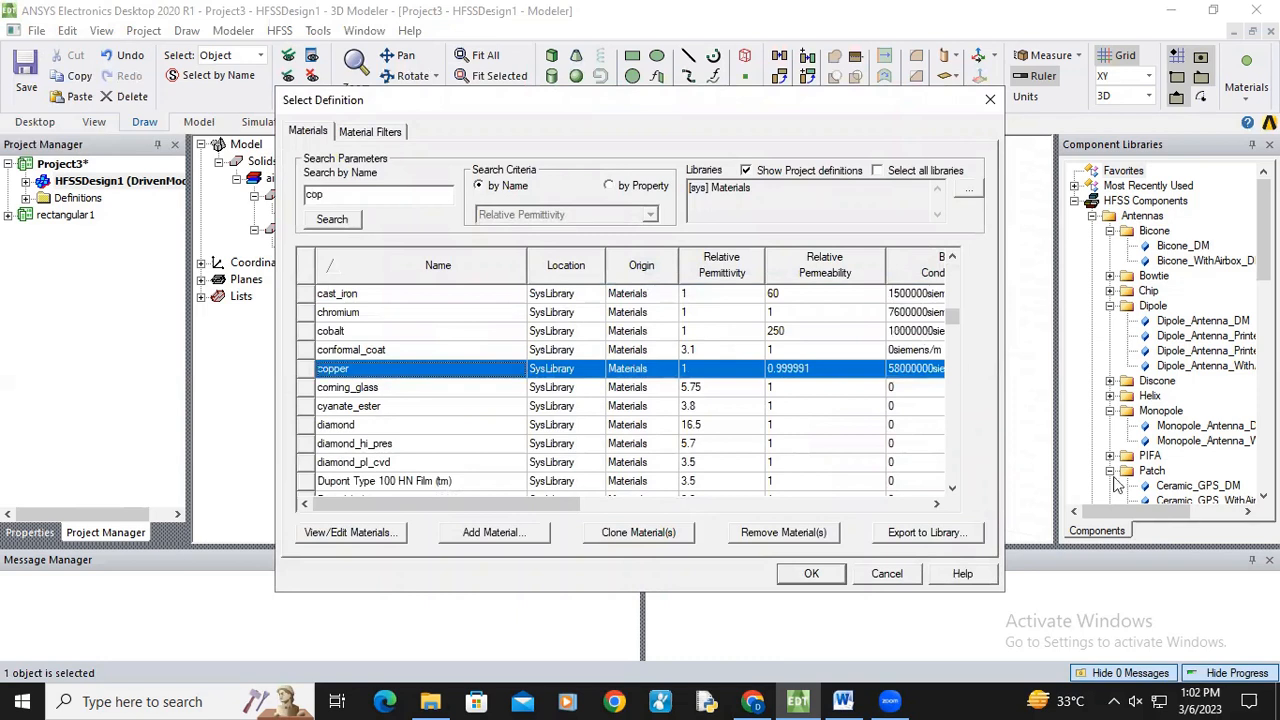
left_click(812, 573)
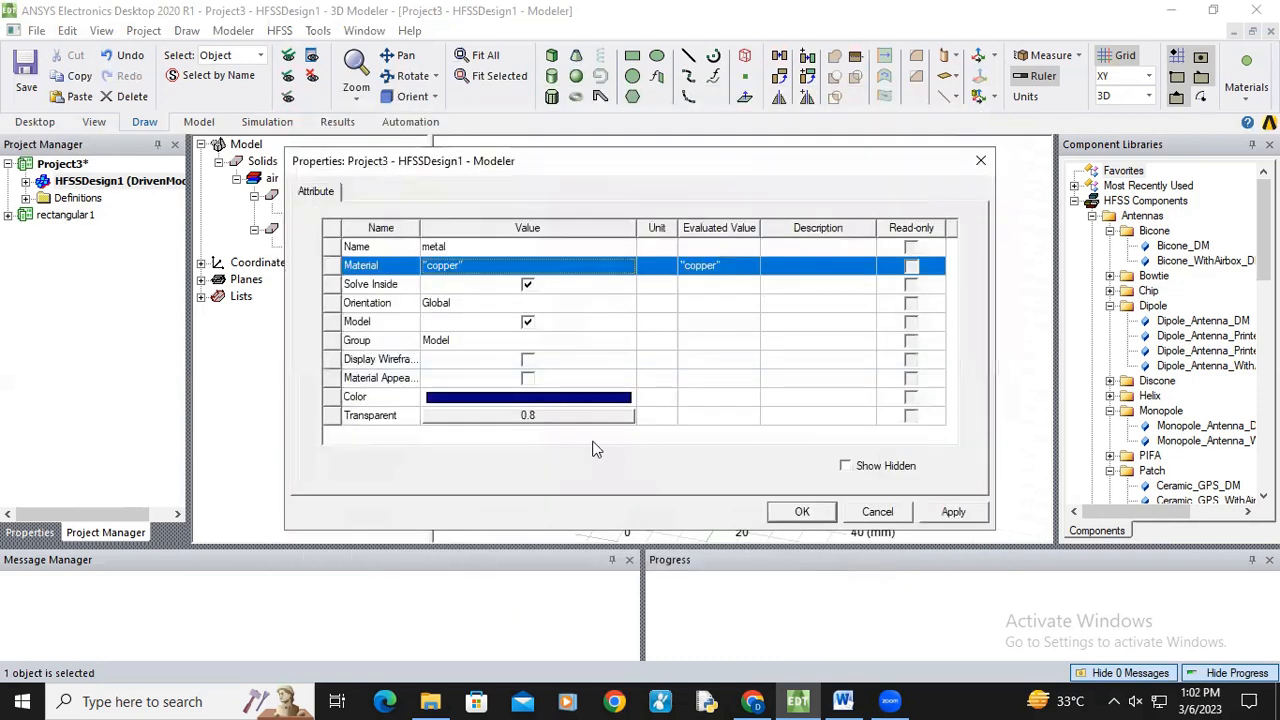
Set the metal box's color to yellow-green (RGB 128, 255, 0).
left_click(575, 399)
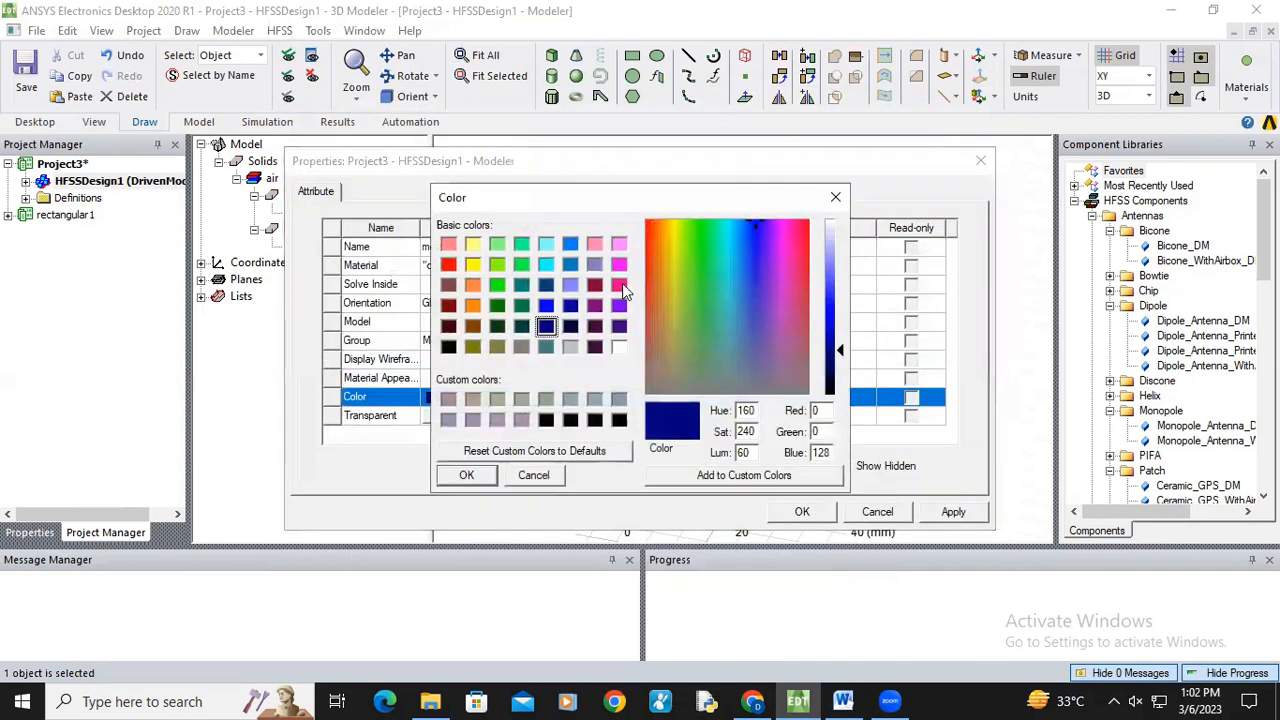
left_click(497, 264)
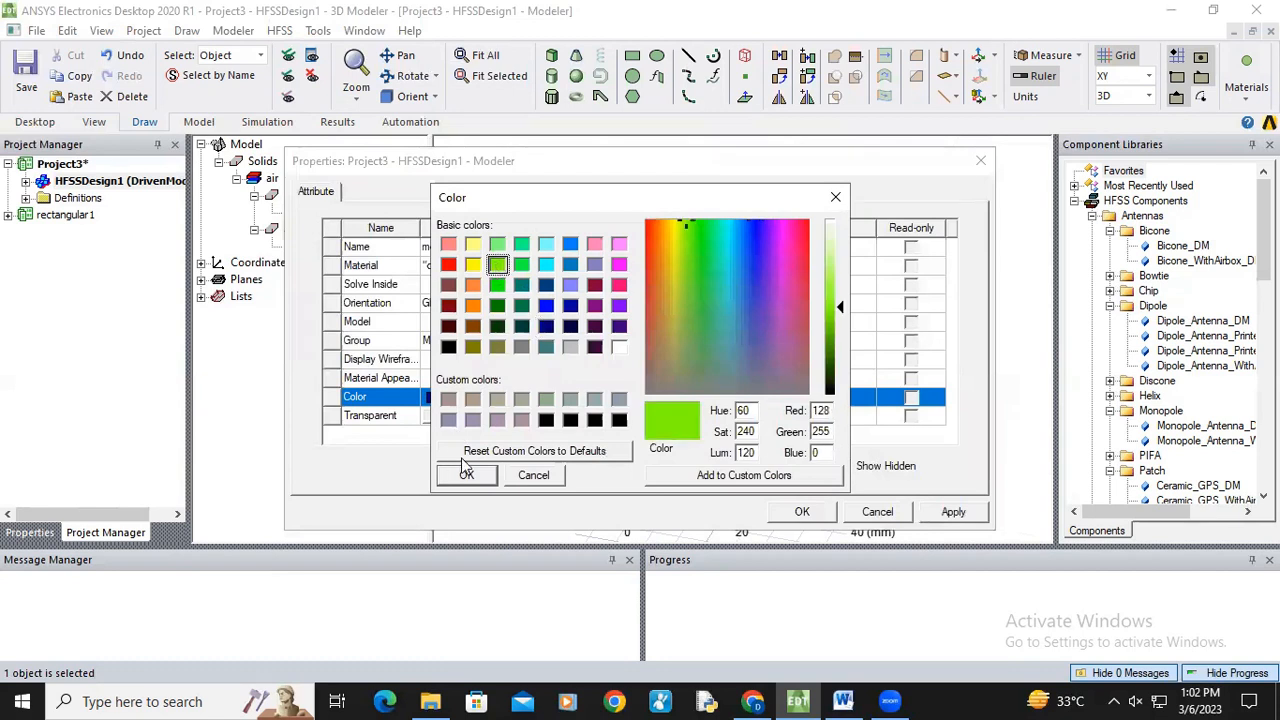
left_click(468, 474)
Give the metal box a light green color (RGB 128, 255, 128).
left_click(534, 401)
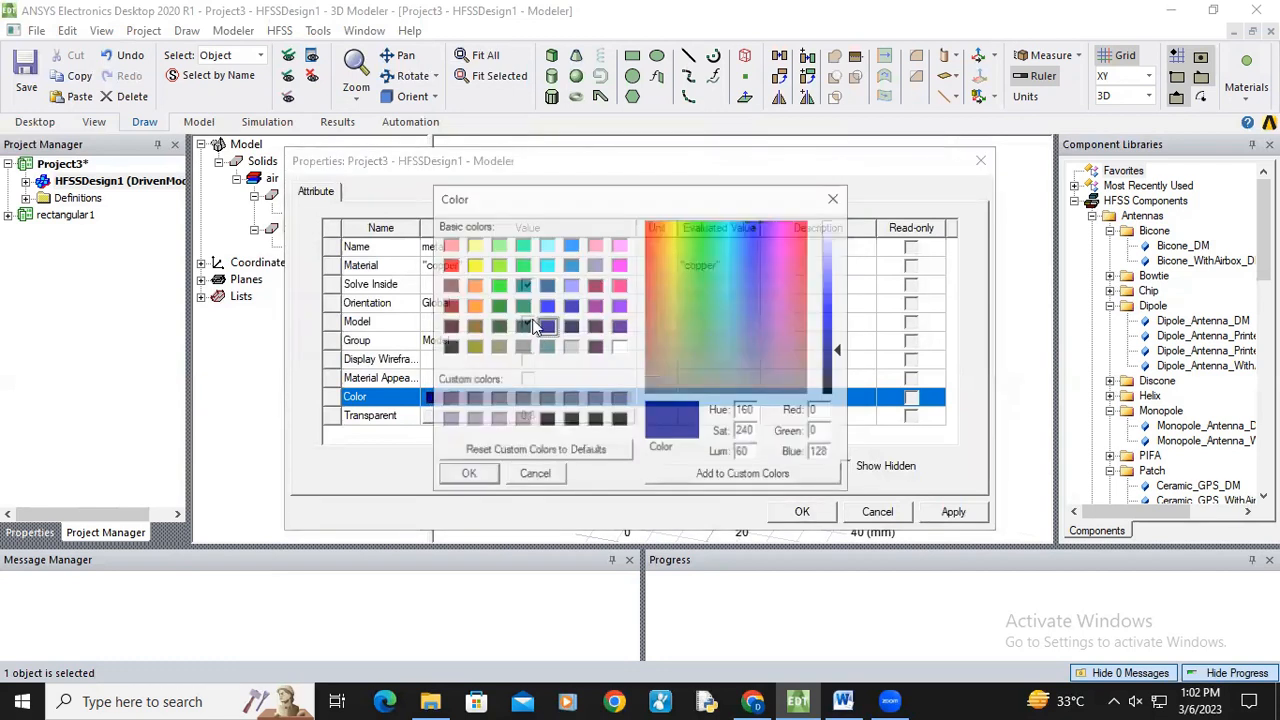
left_click(497, 245)
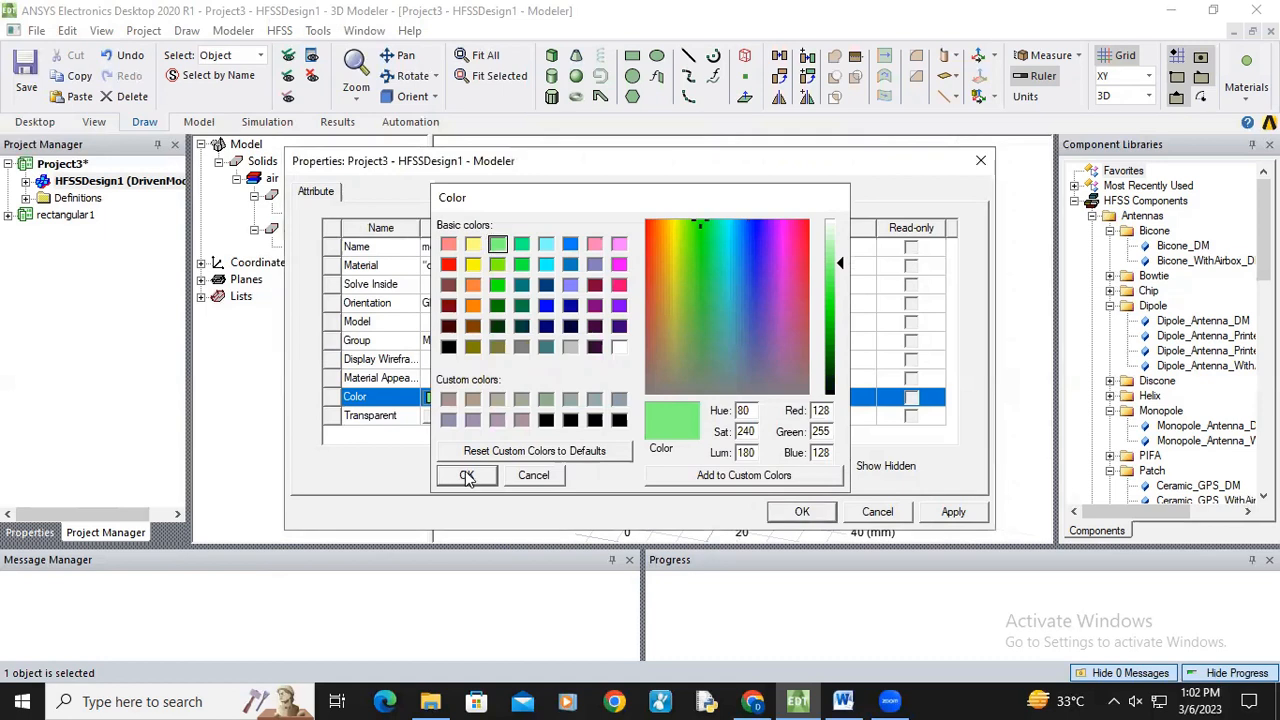
left_click(467, 476)
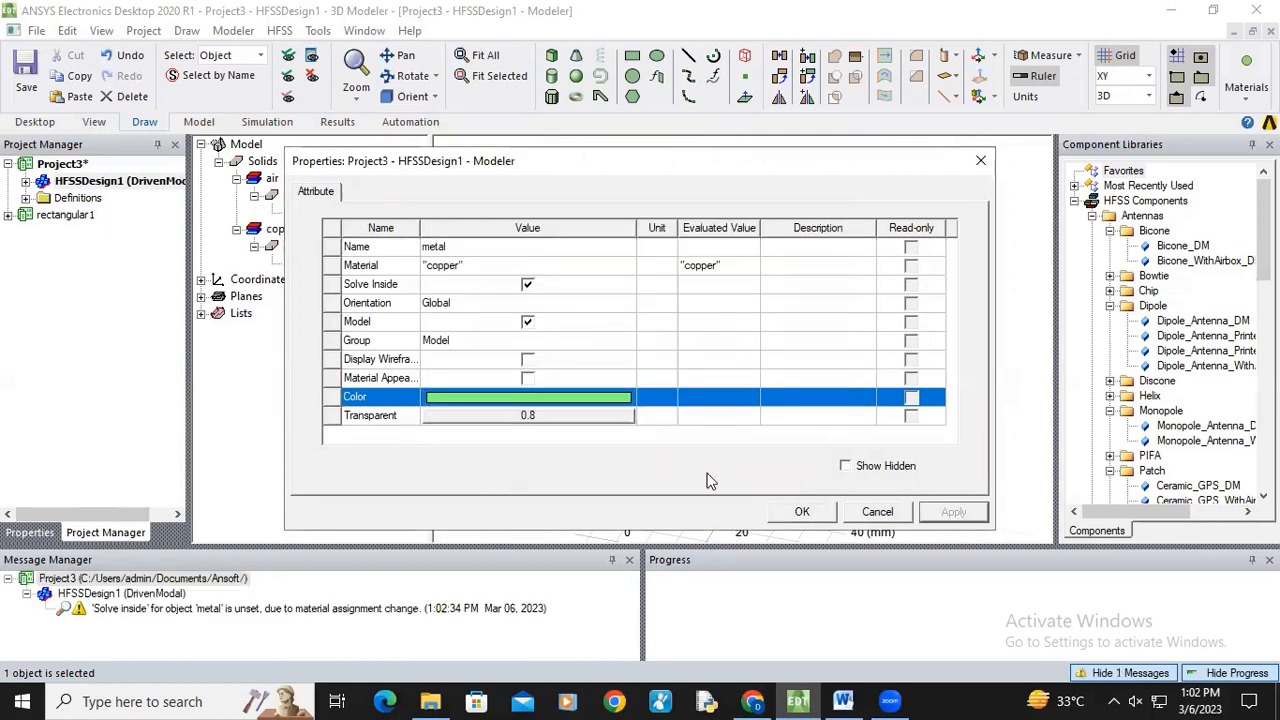
left_click(802, 511)
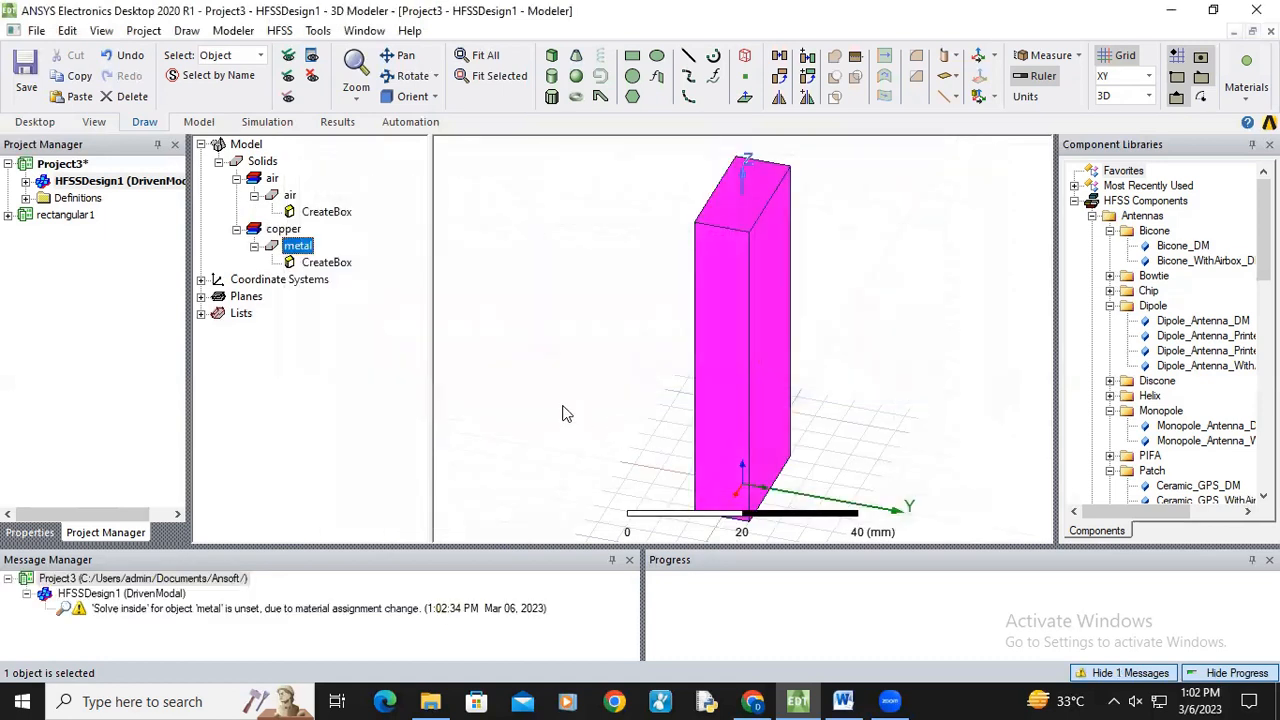
left_click(565, 413)
Set the metal box's position to -a/2-t, -b/2-t, 0mm in its CreateBox properties.
double_click(326, 262)
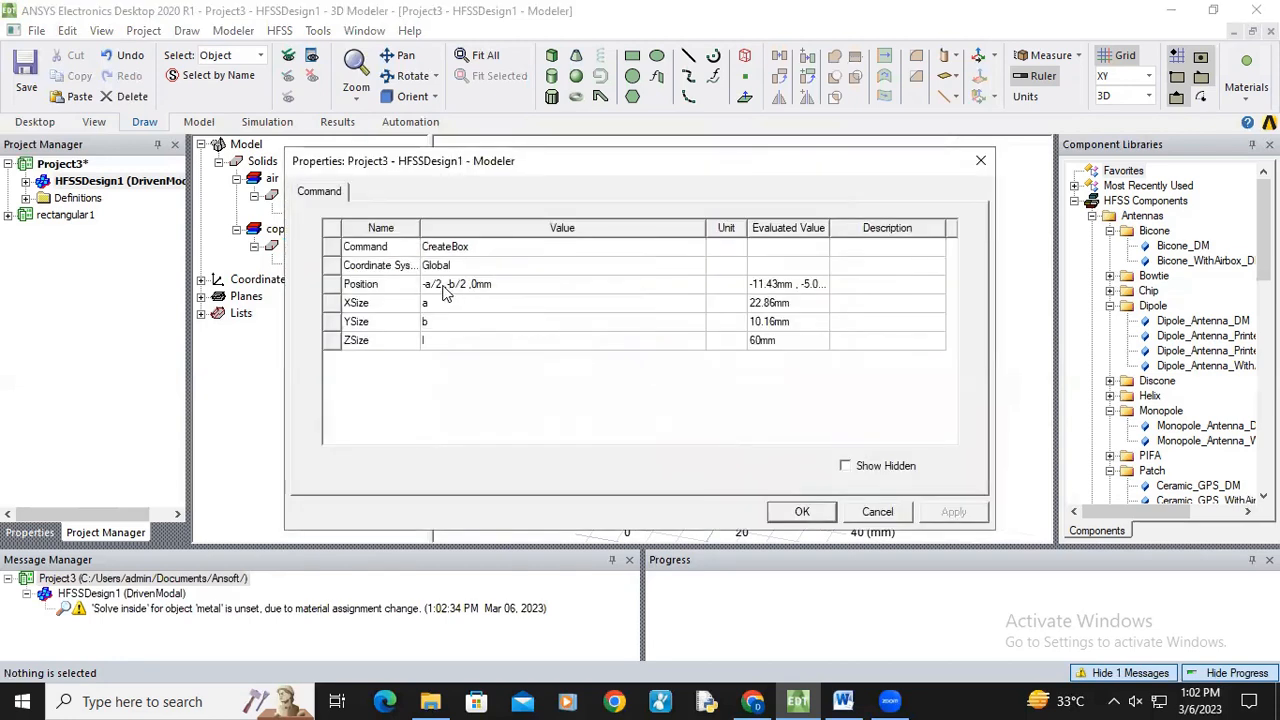
left_click(445, 286)
left_click(445, 286)
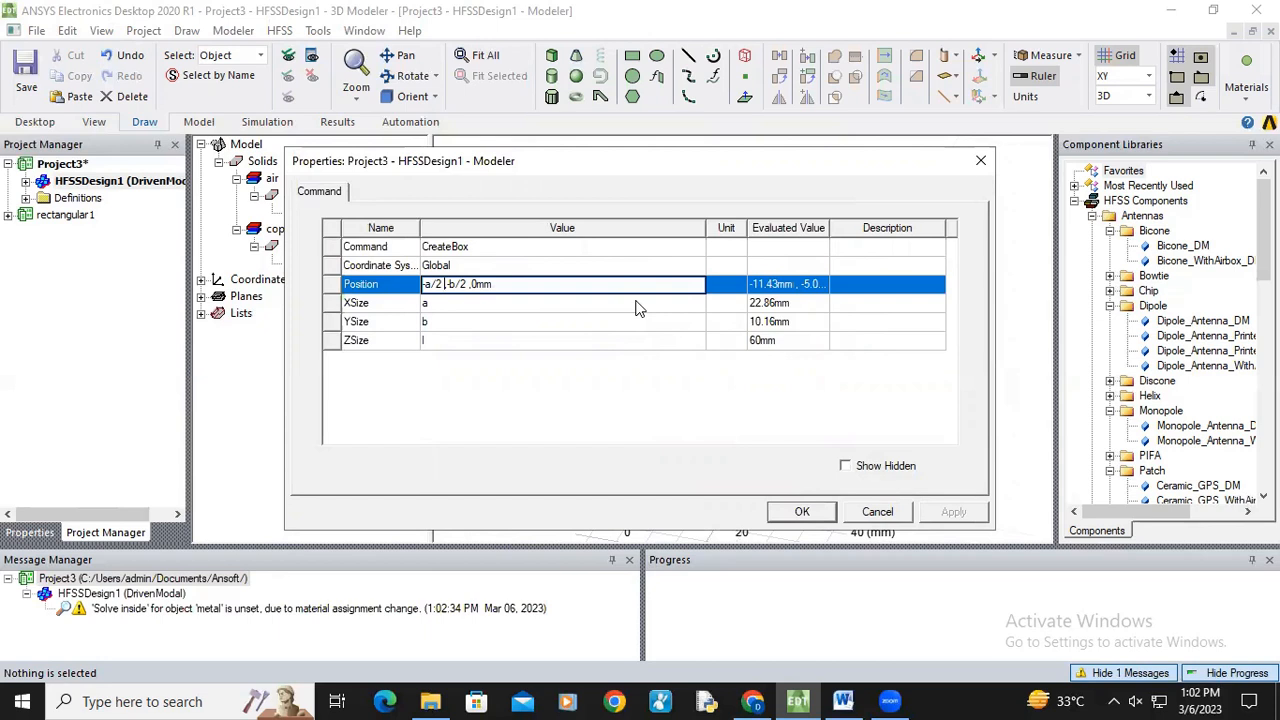
type("t")
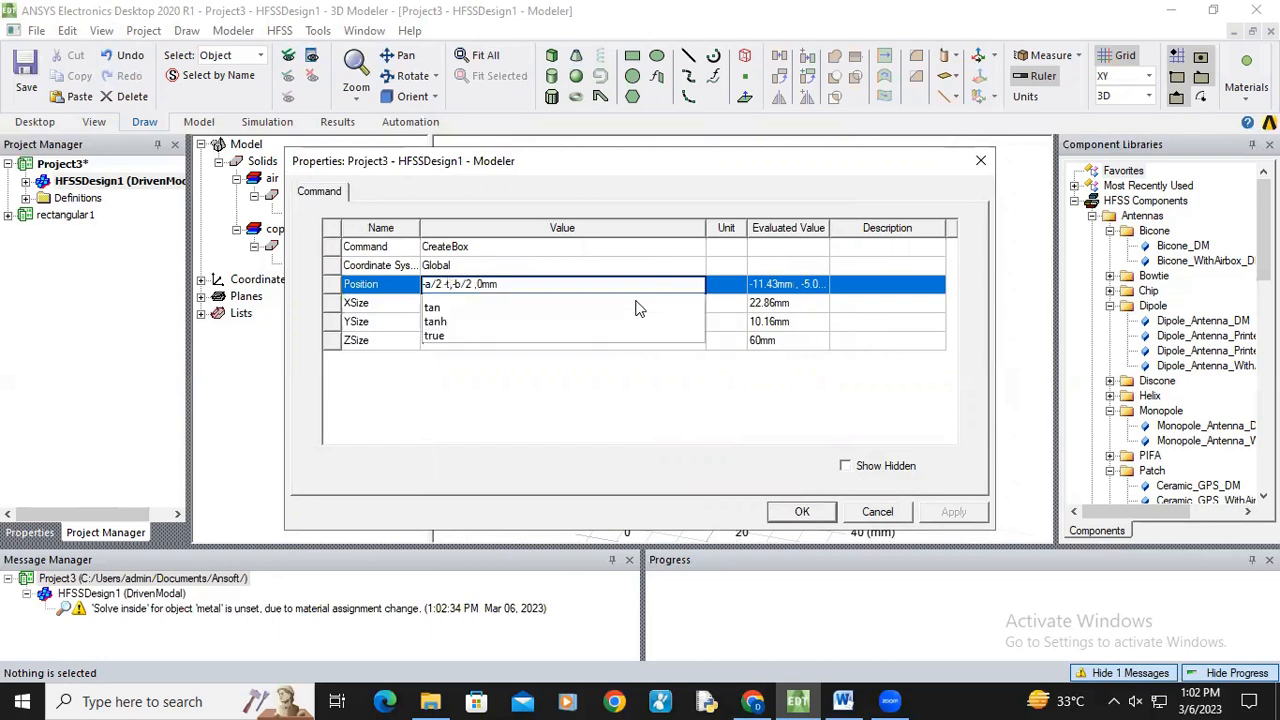
key("BackSpace")
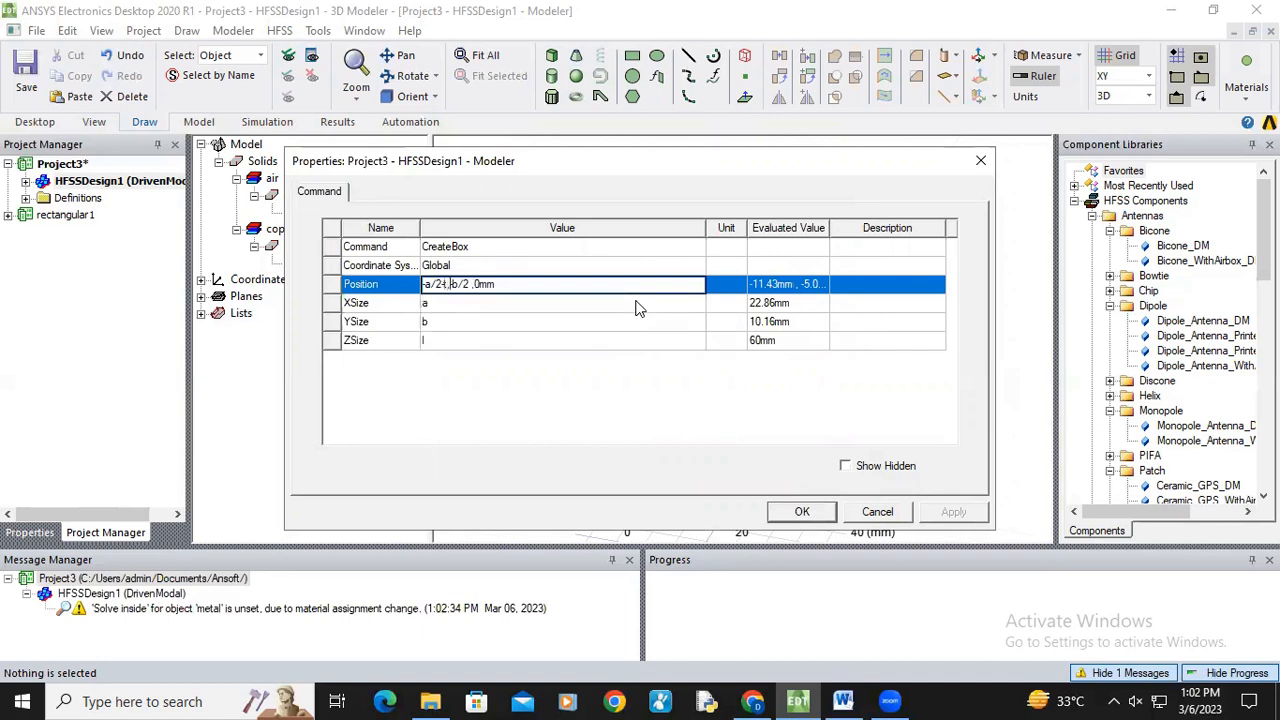
type("t")
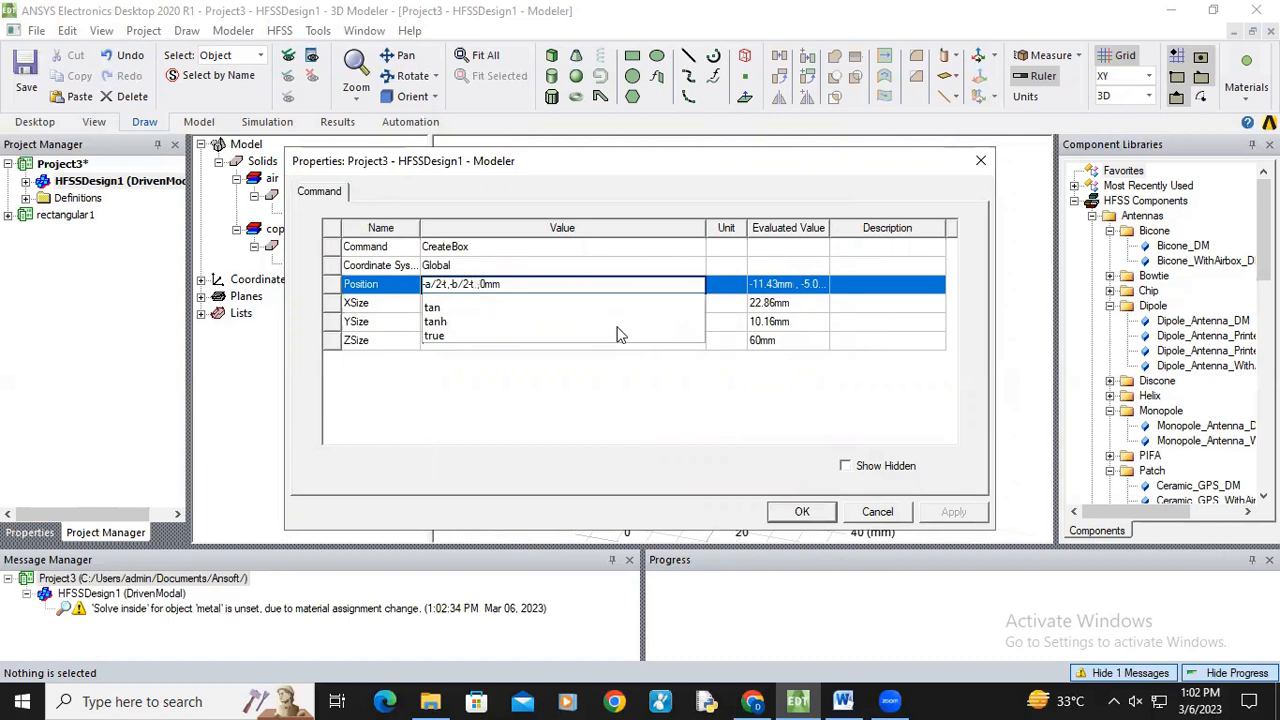
left_click(612, 392)
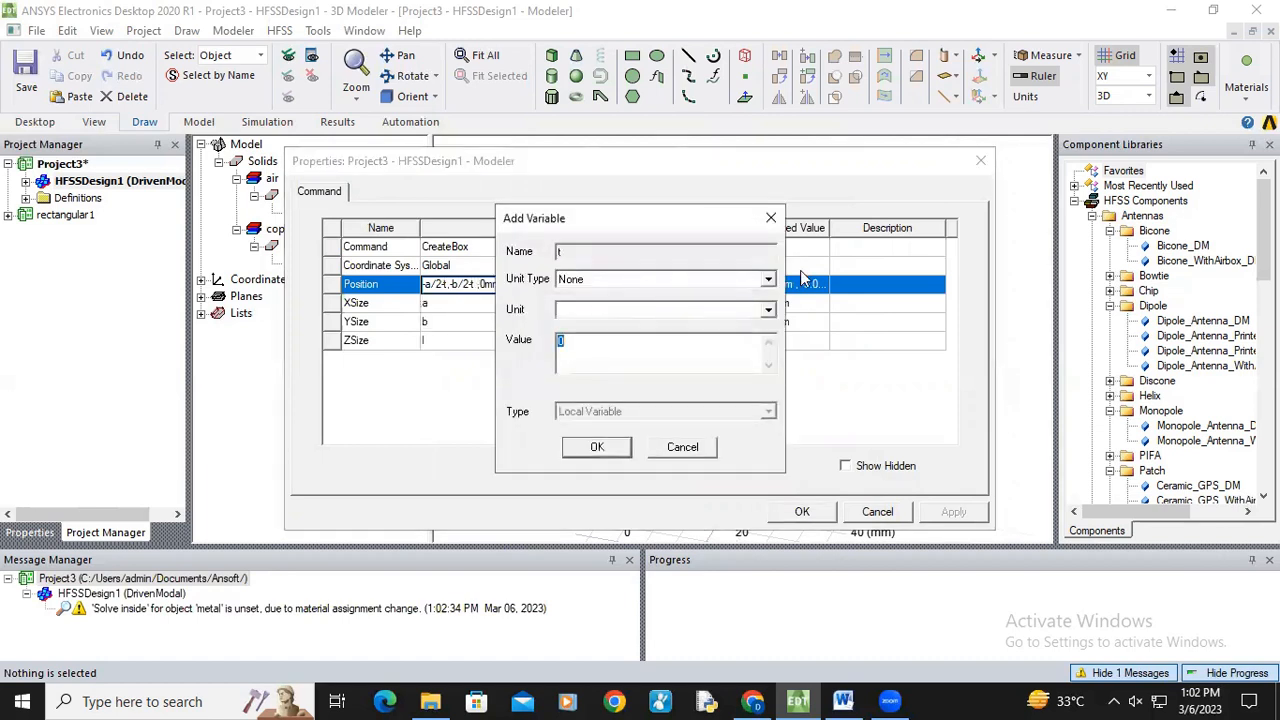
Define the new variable t as a length of 0.2 mm.
left_click(768, 279)
key("l")
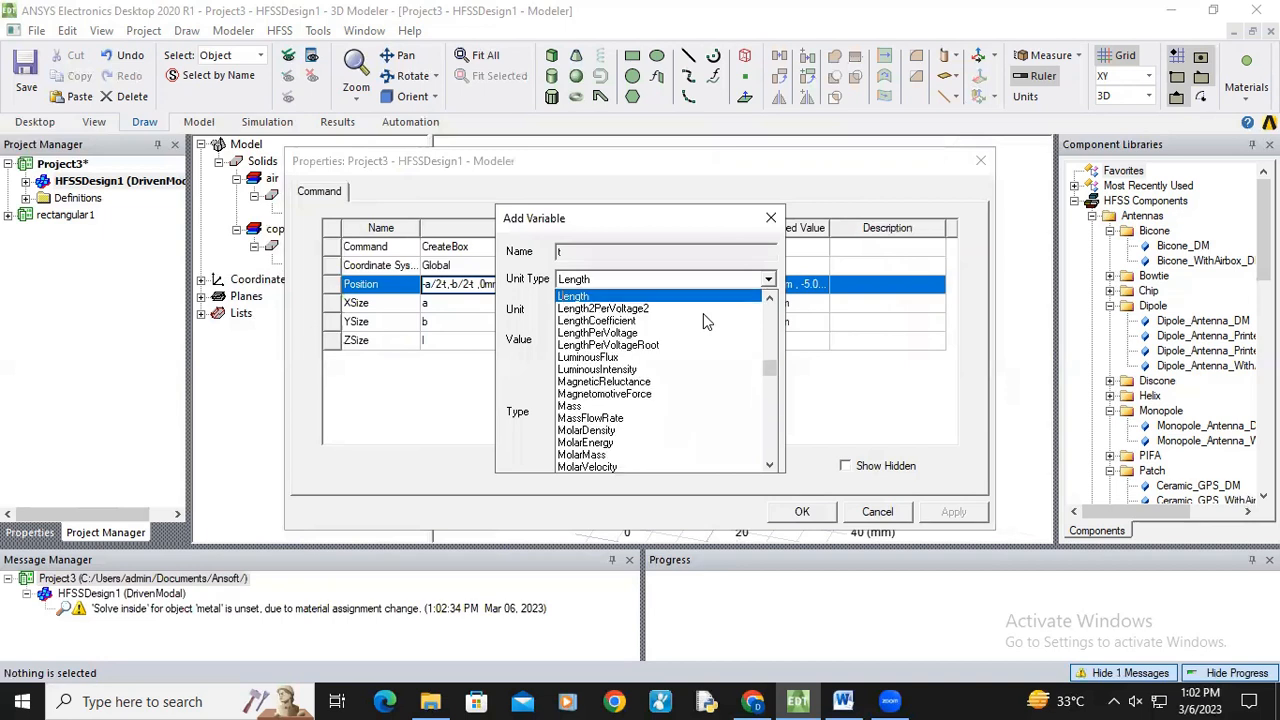
left_click(640, 297)
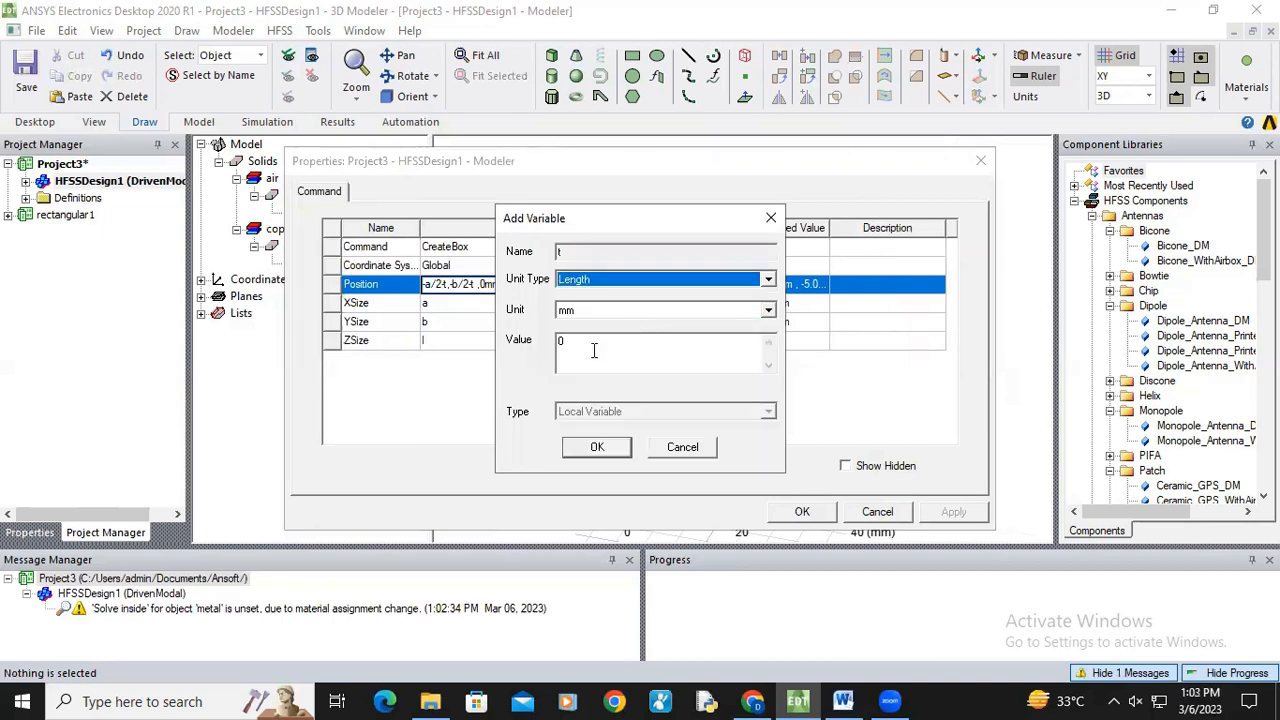
left_click(599, 348)
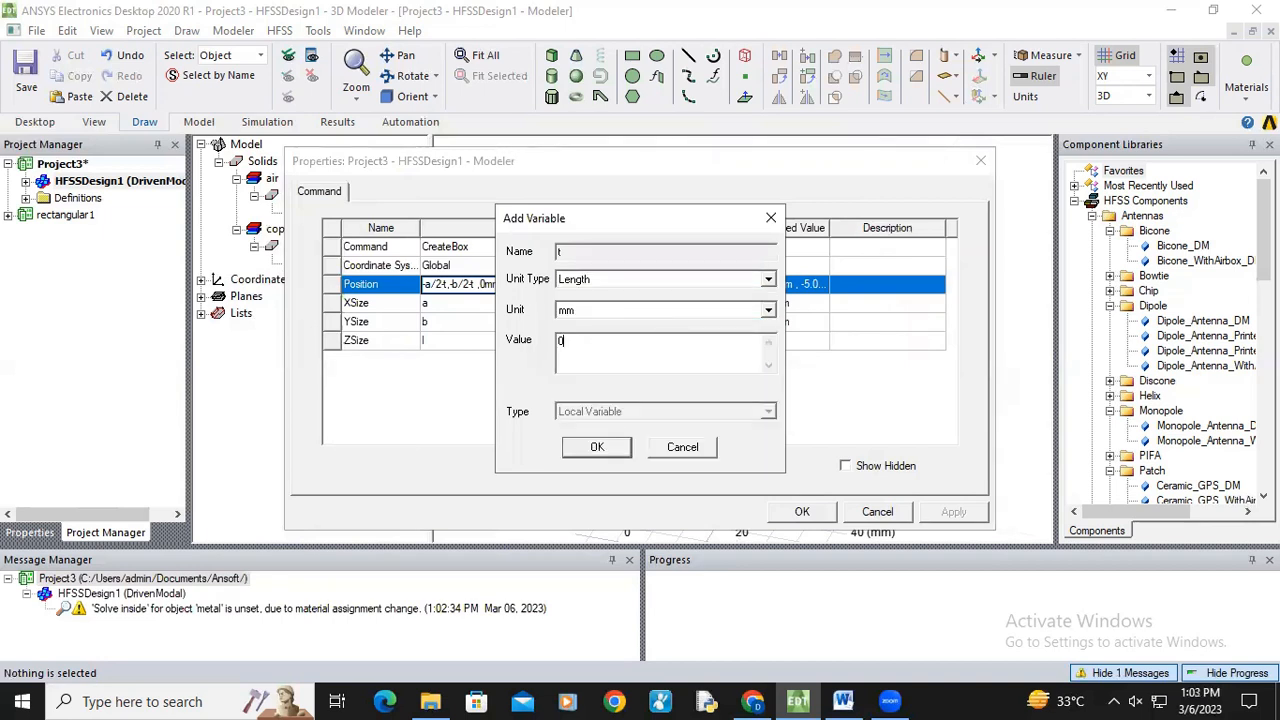
type(".2")
left_click(596, 447)
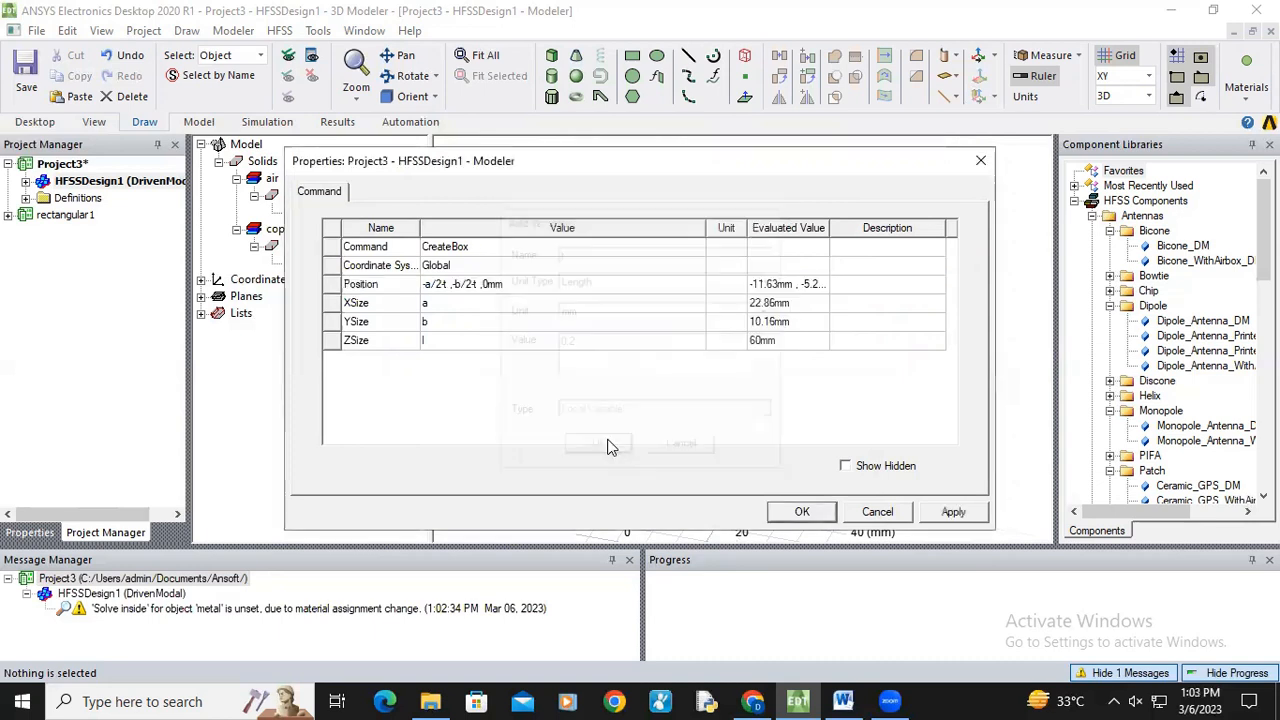
Set the metal box's XSize to a+2*t and its YSize to b+2*t.
left_click(448, 304)
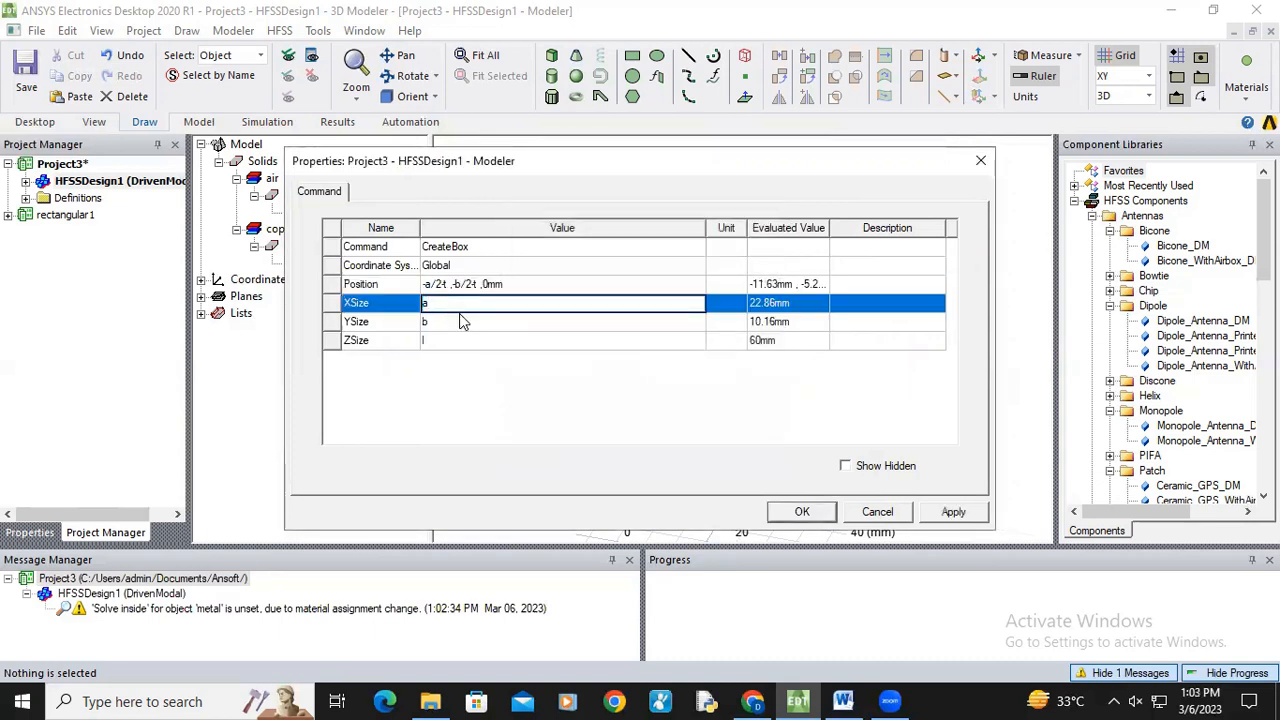
type("+")
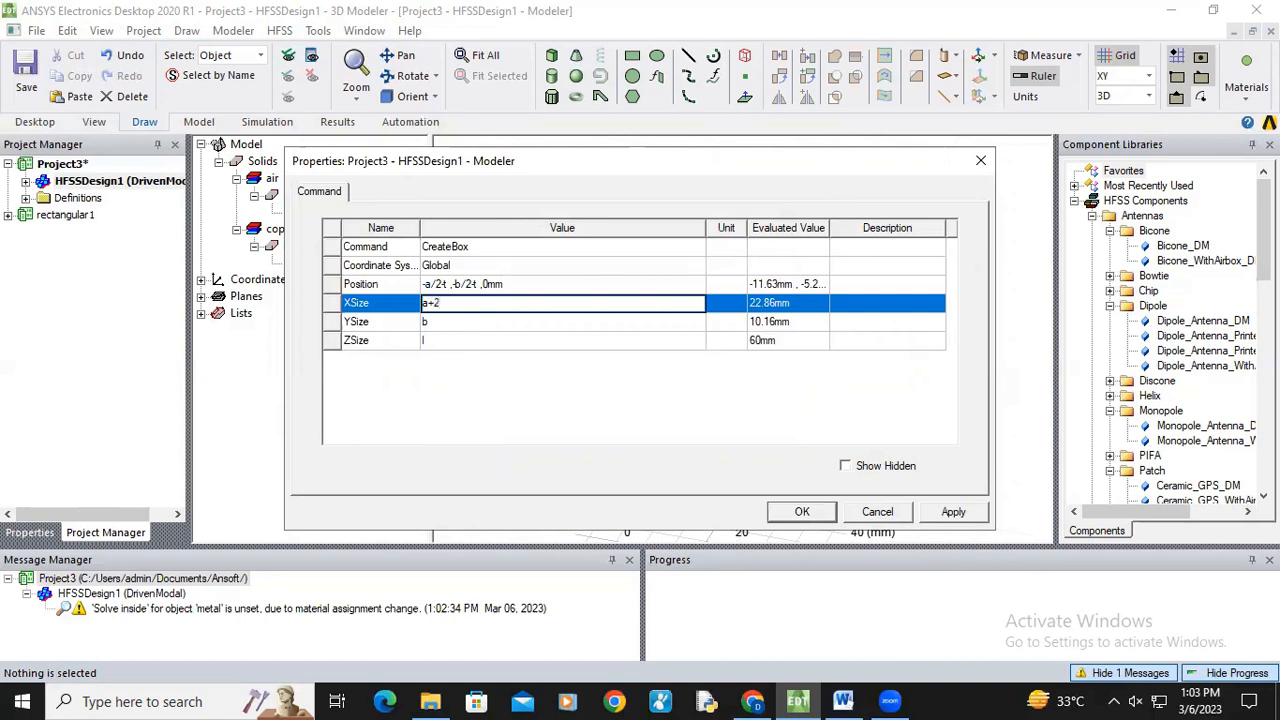
type("2*t")
key("Return")
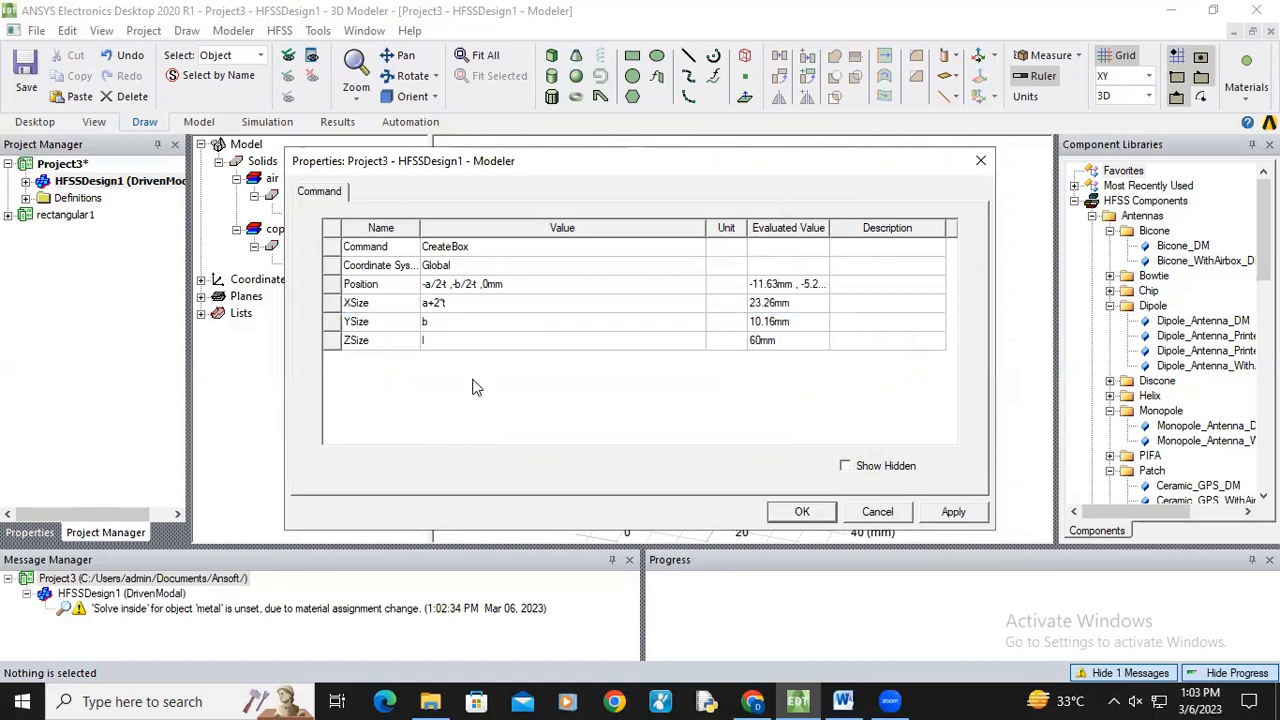
left_click(456, 321)
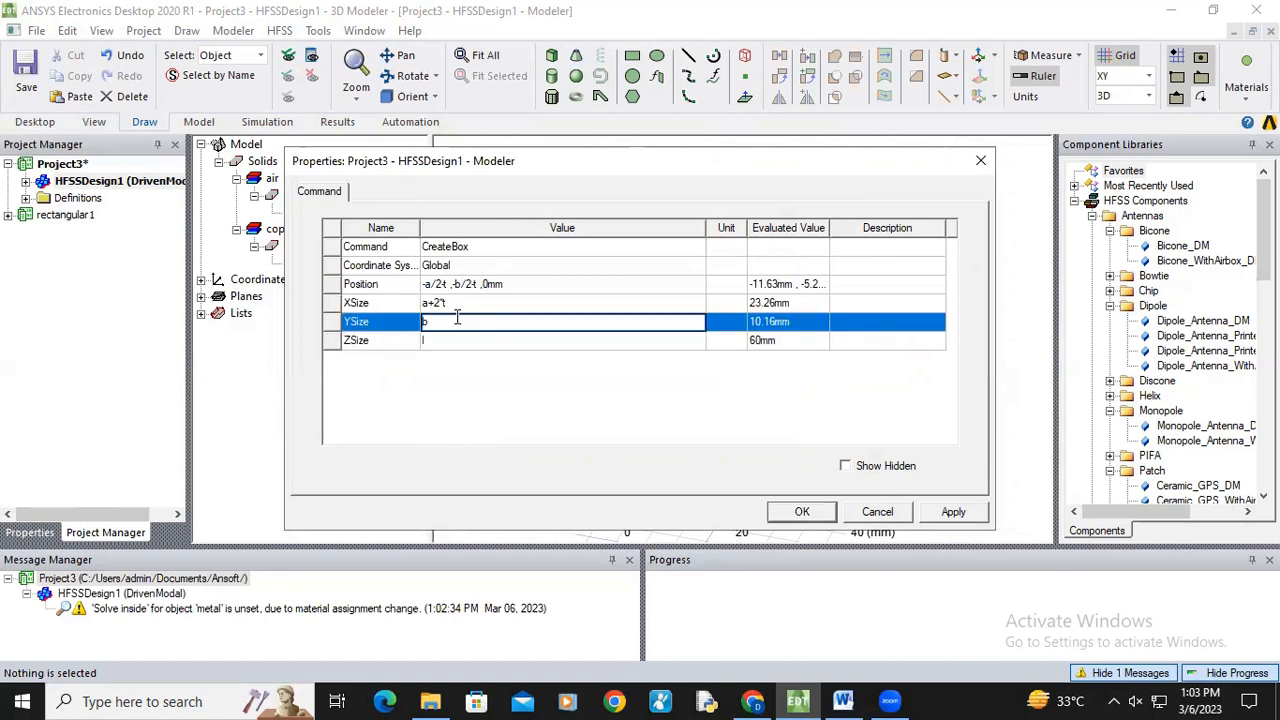
type("+2*t")
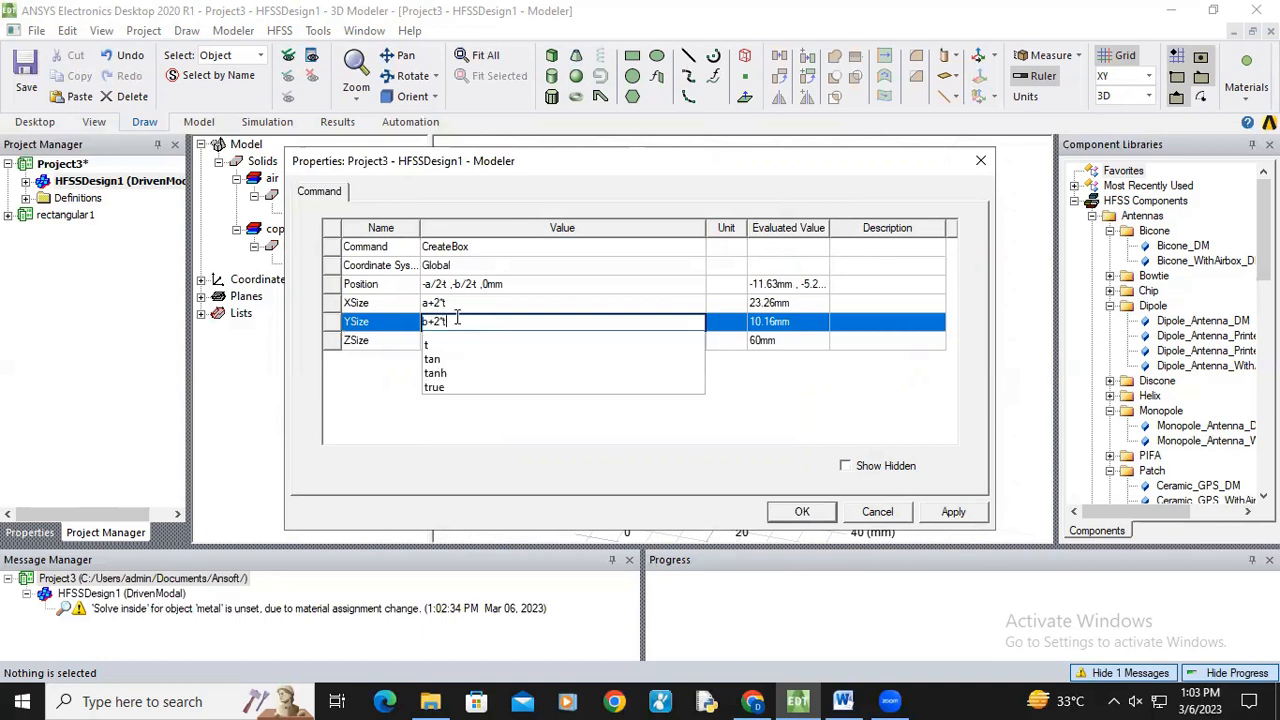
left_click(444, 341)
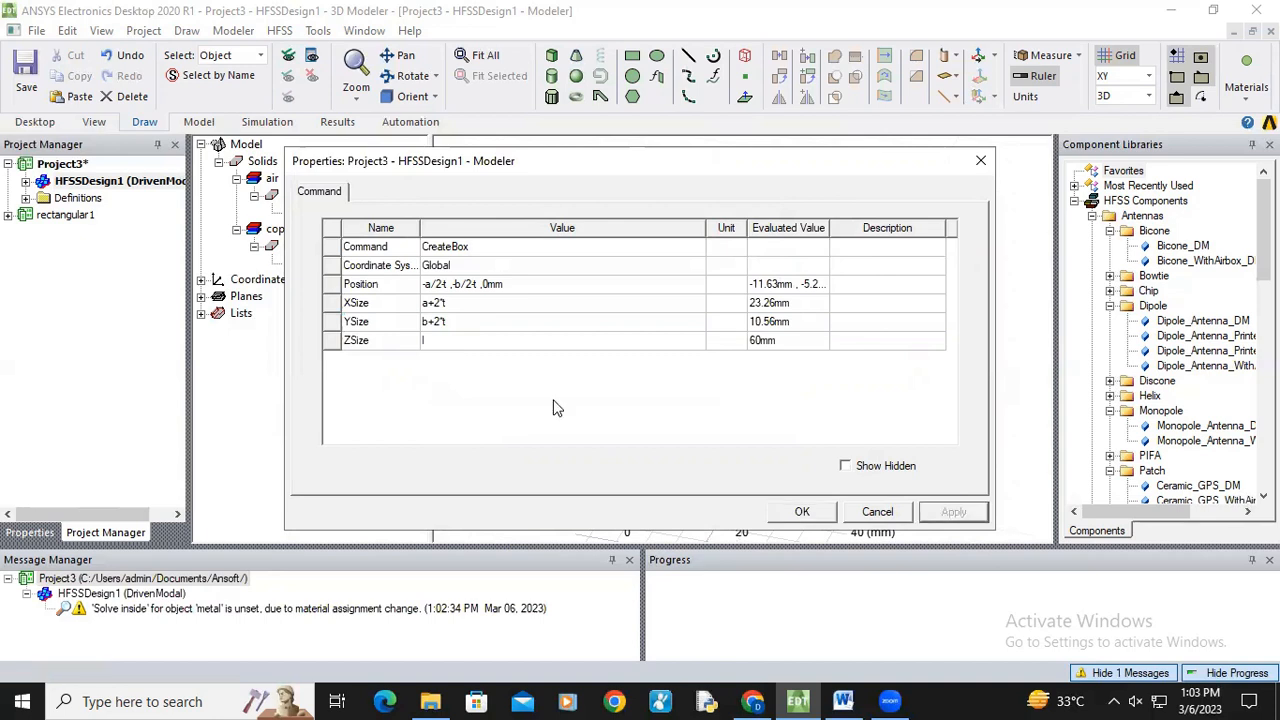
key("Return")
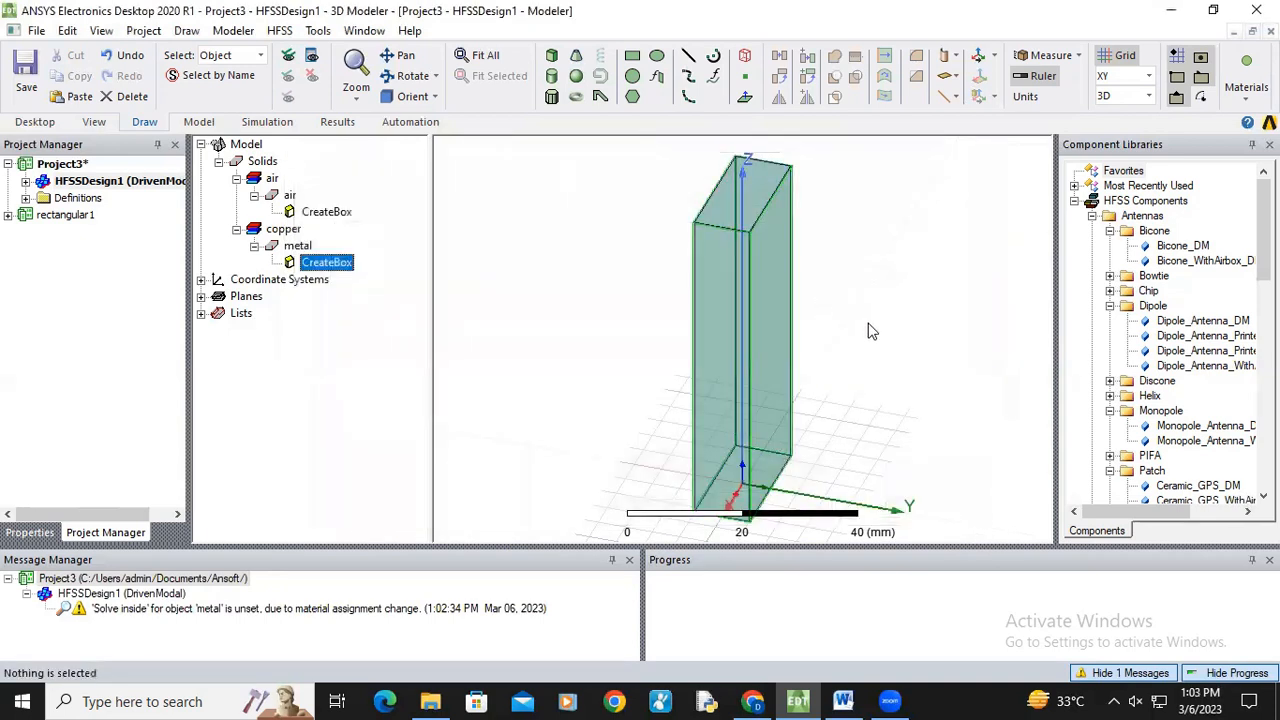
left_click(651, 274)
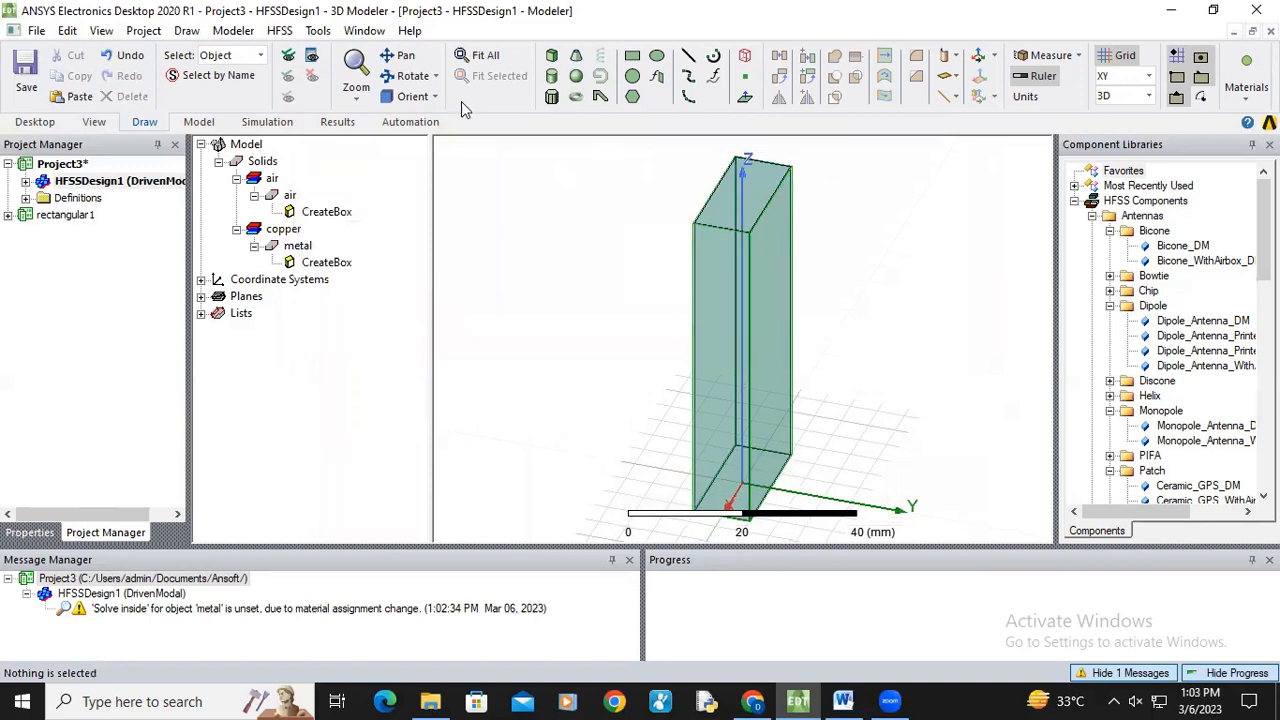
Examine the wall thickness between the air box and the metal box at an upper corner of the waveguide.
left_click(413, 80)
left_click_drag(700, 272, 727, 346)
scroll(752, 228, "up", 5)
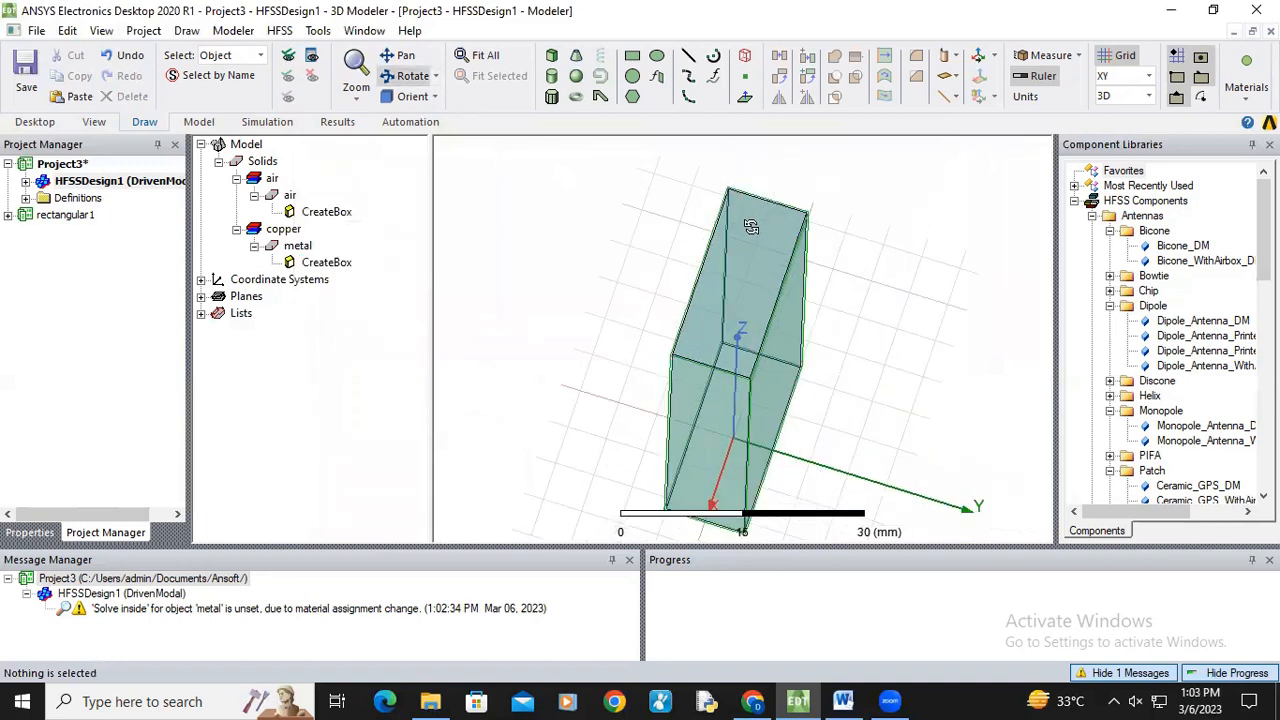
left_click_drag(776, 267, 806, 280)
scroll(837, 343, "up", 5)
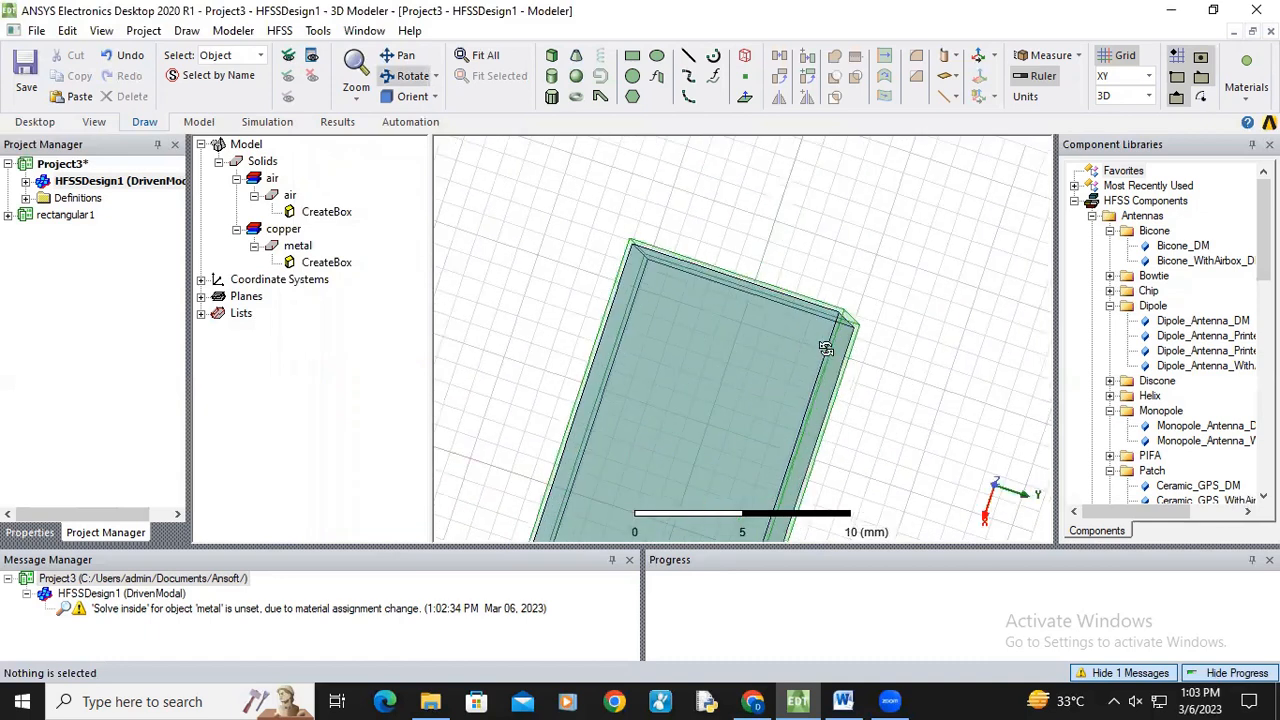
scroll(838, 312, "up", 4)
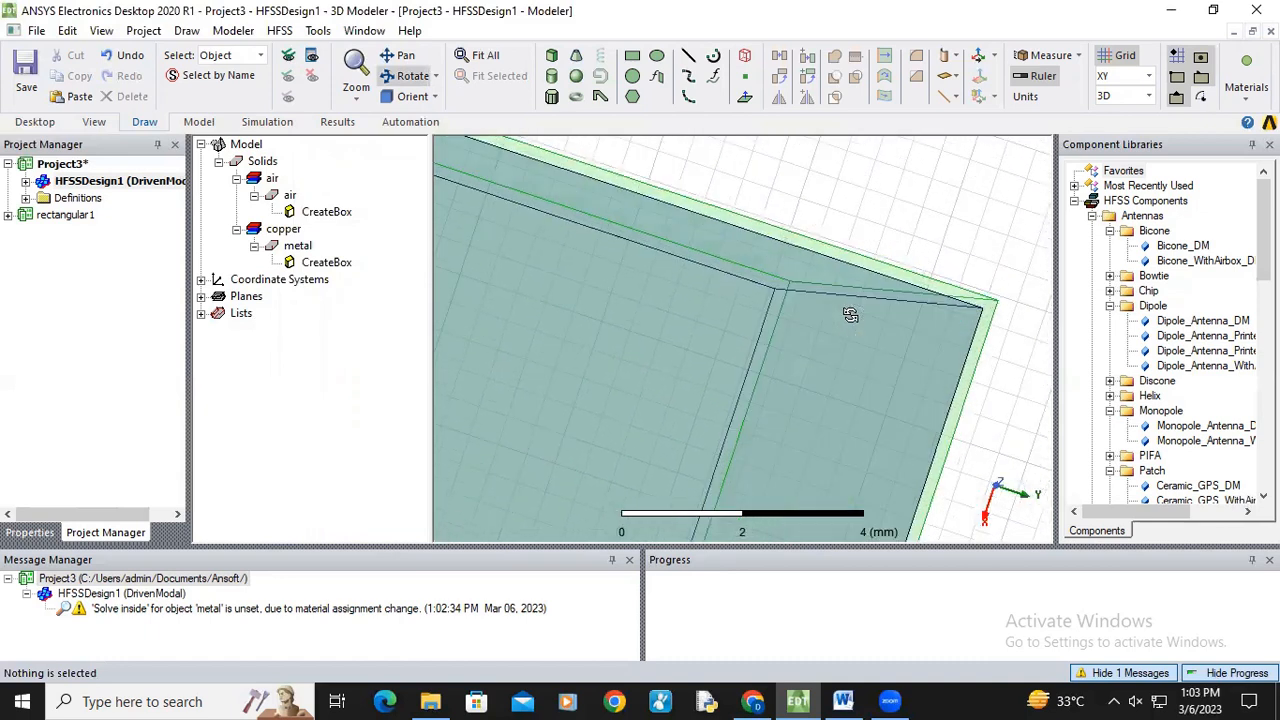
scroll(787, 322, "down", 2)
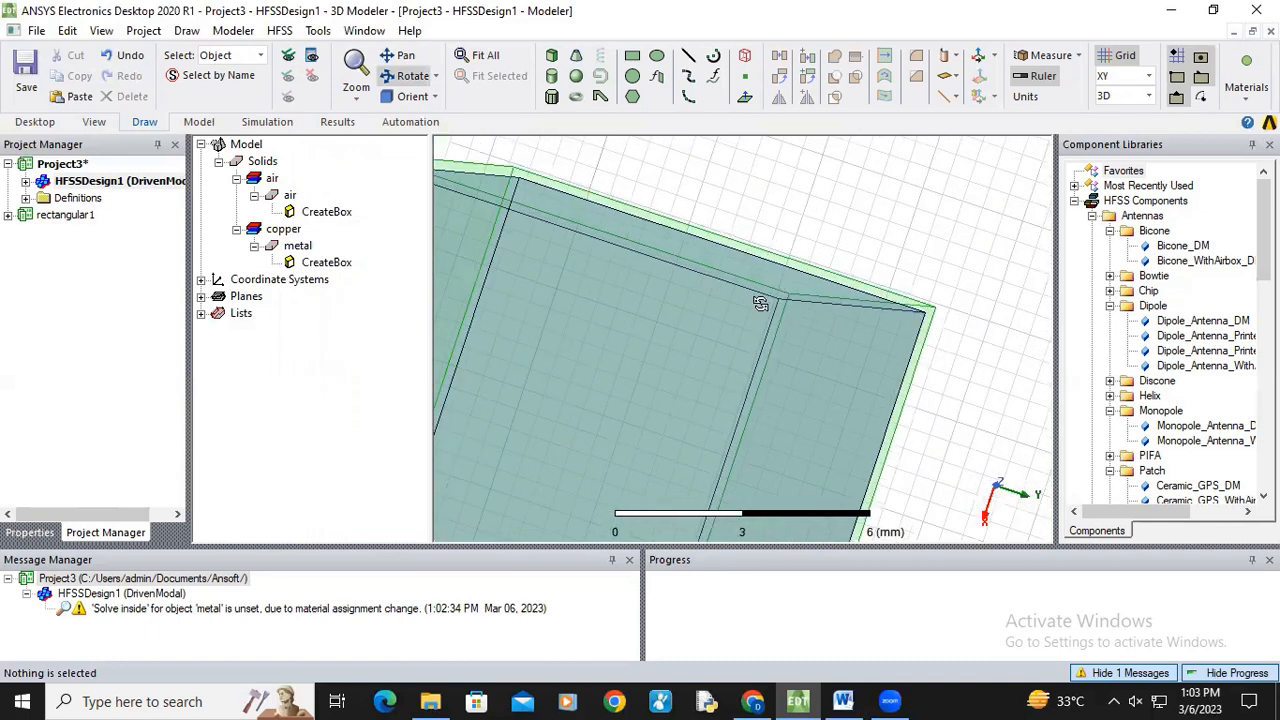
Subtract the air box from the metal box, using metal as the blank part and air as the tool part, without cloning the tool.
left_click(289, 195)
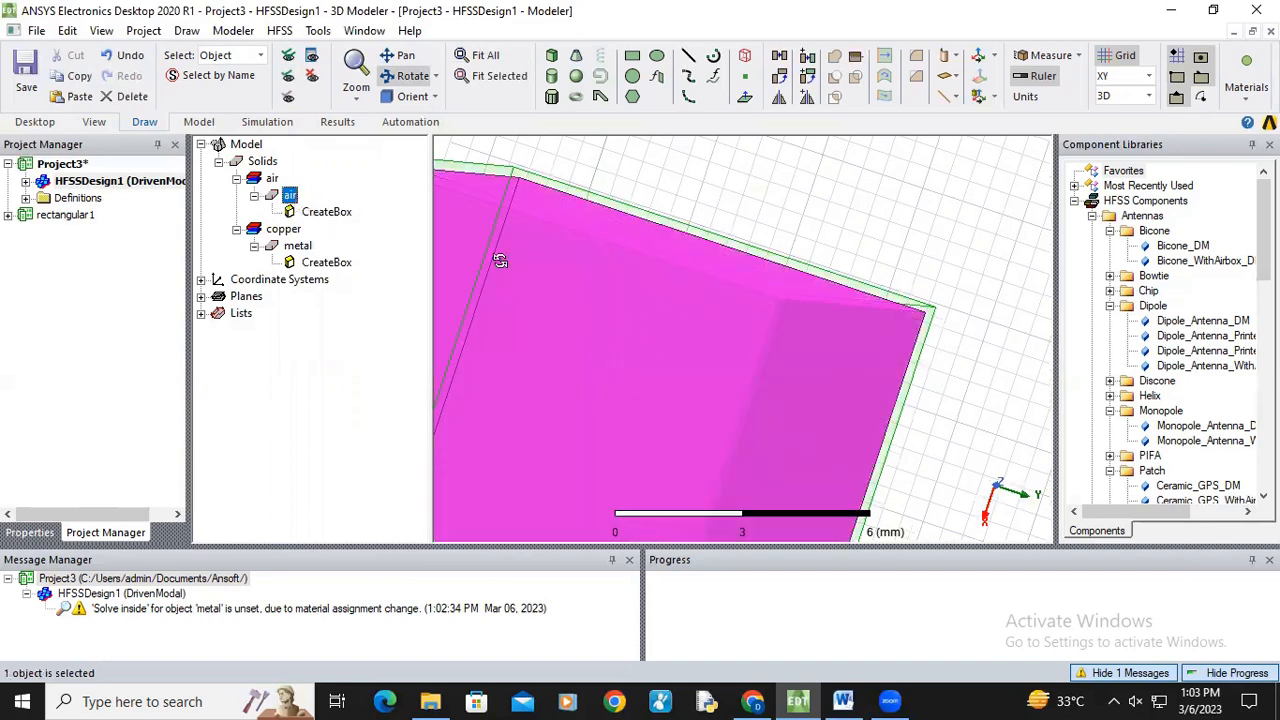
left_click(300, 246)
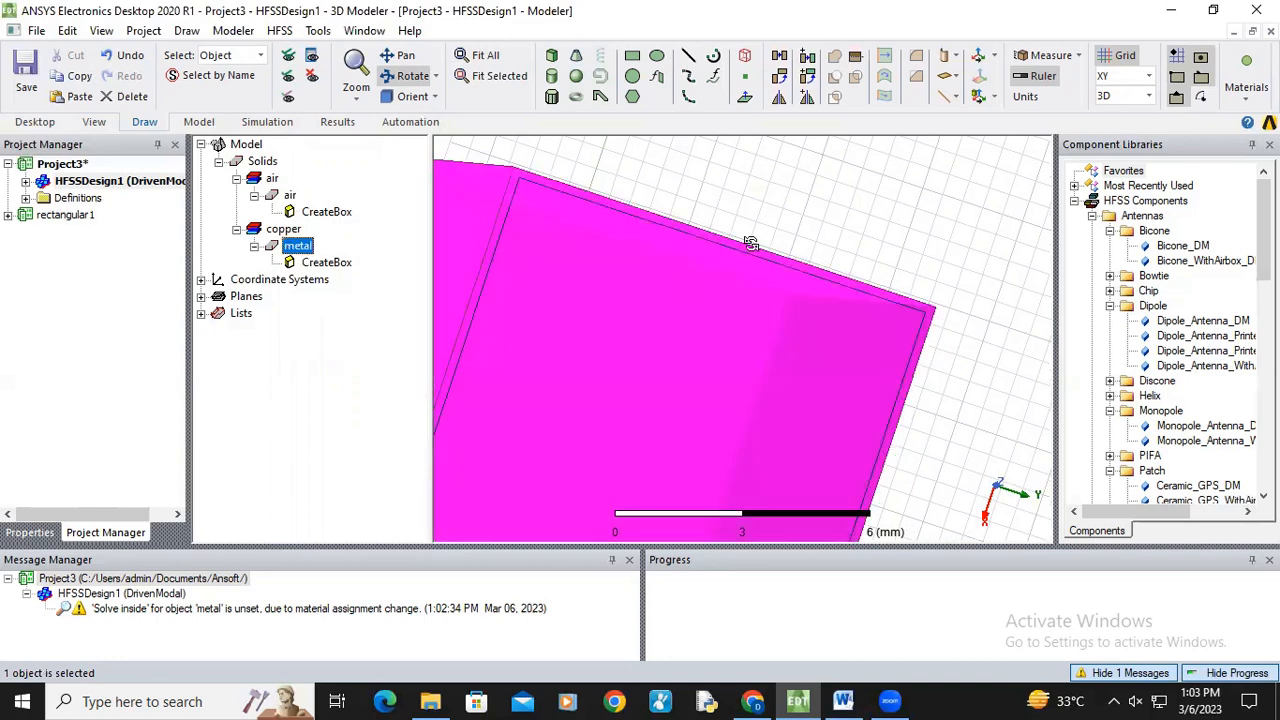
left_click_drag(749, 291, 550, 170)
mouse_move(677, 306)
left_mouse_down()
mouse_move(682, 345)
mouse_move(690, 322)
left_mouse_up()
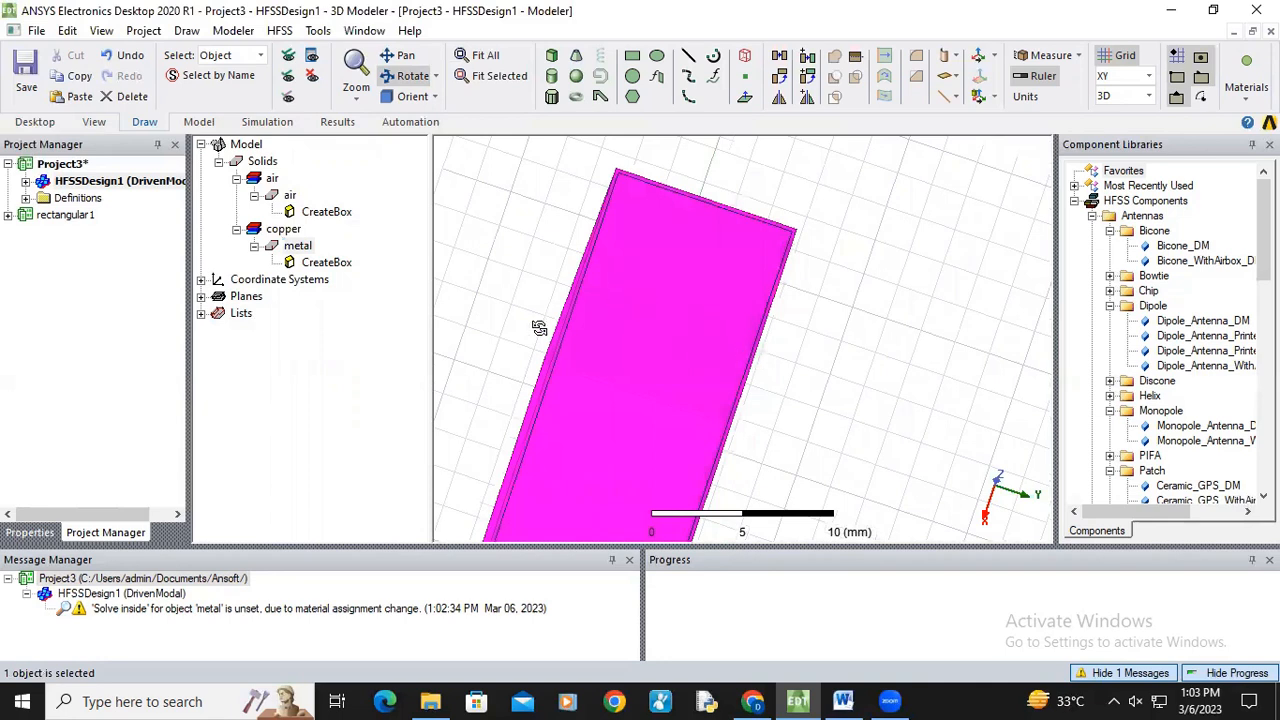
left_click(289, 196)
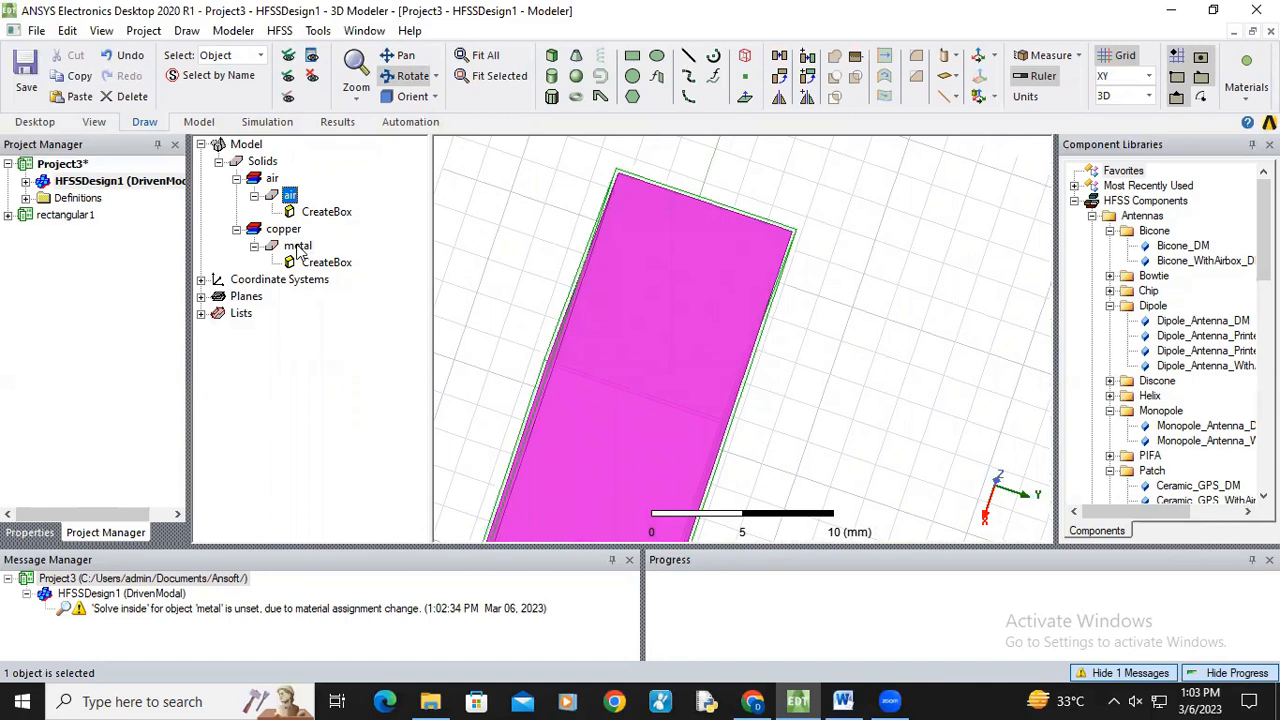
left_click(297, 247, "ctrl")
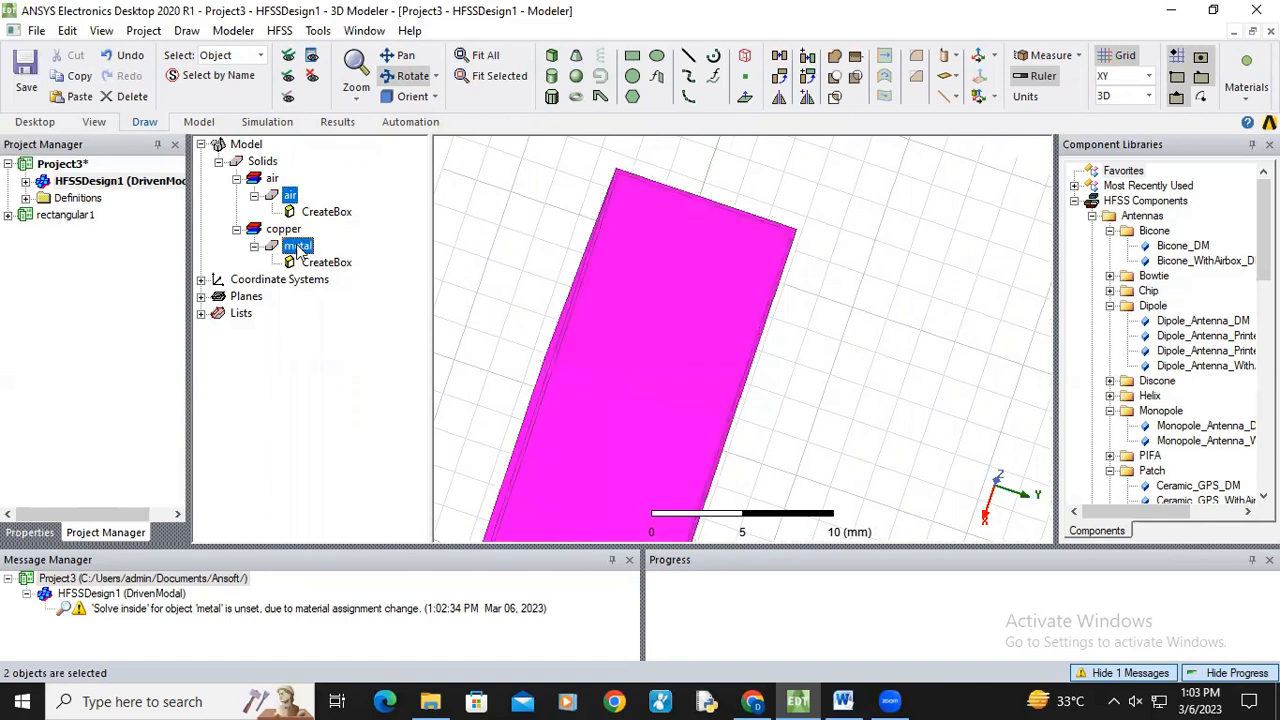
left_click(834, 78)
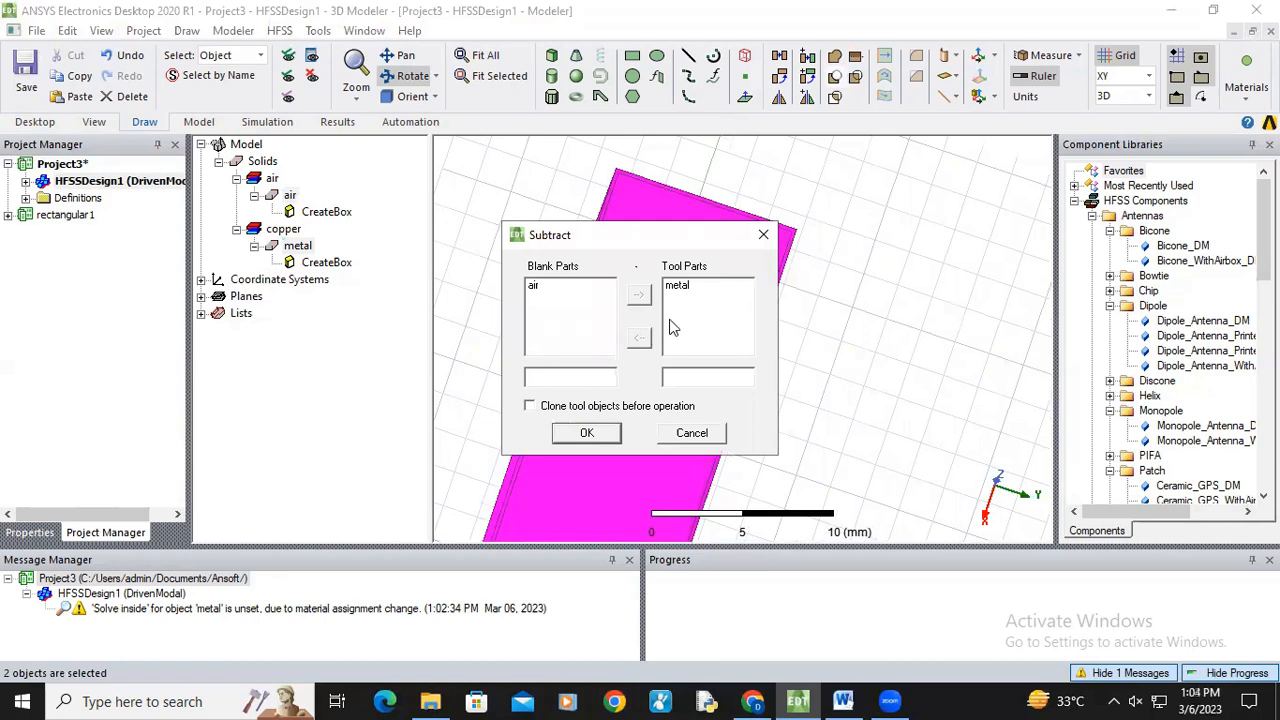
left_click(678, 287)
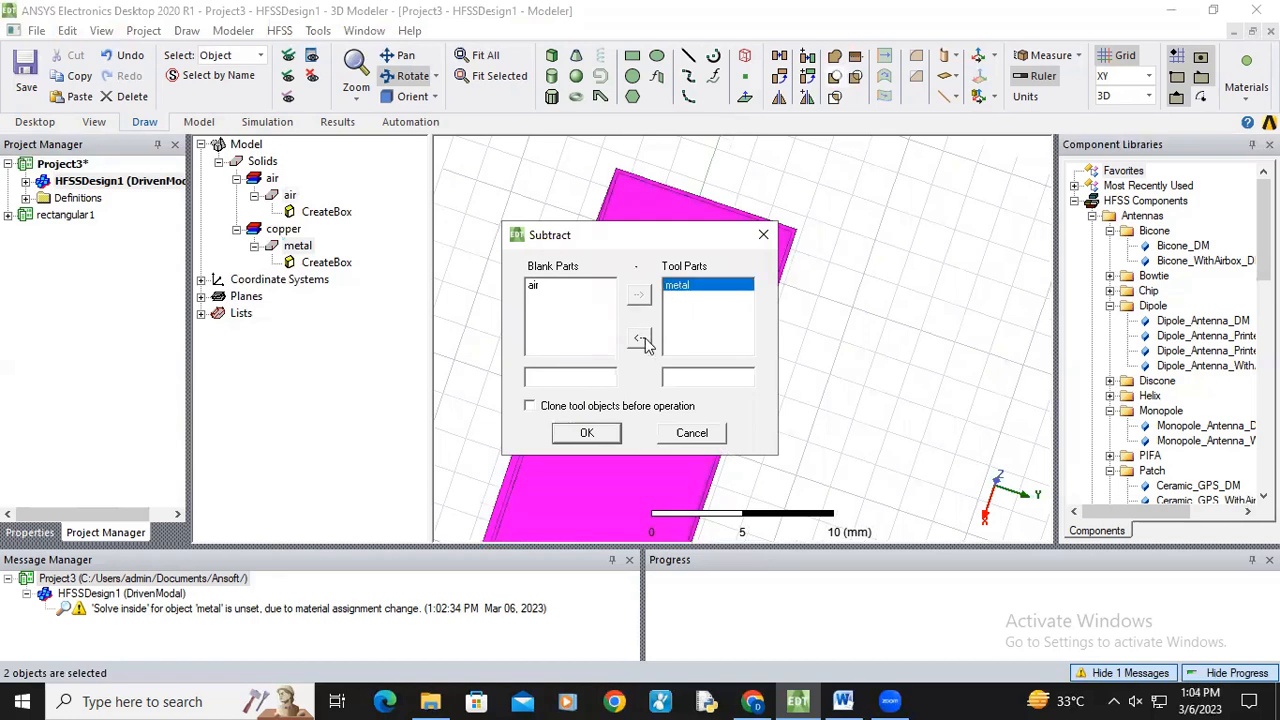
left_click(639, 337)
left_click(538, 286)
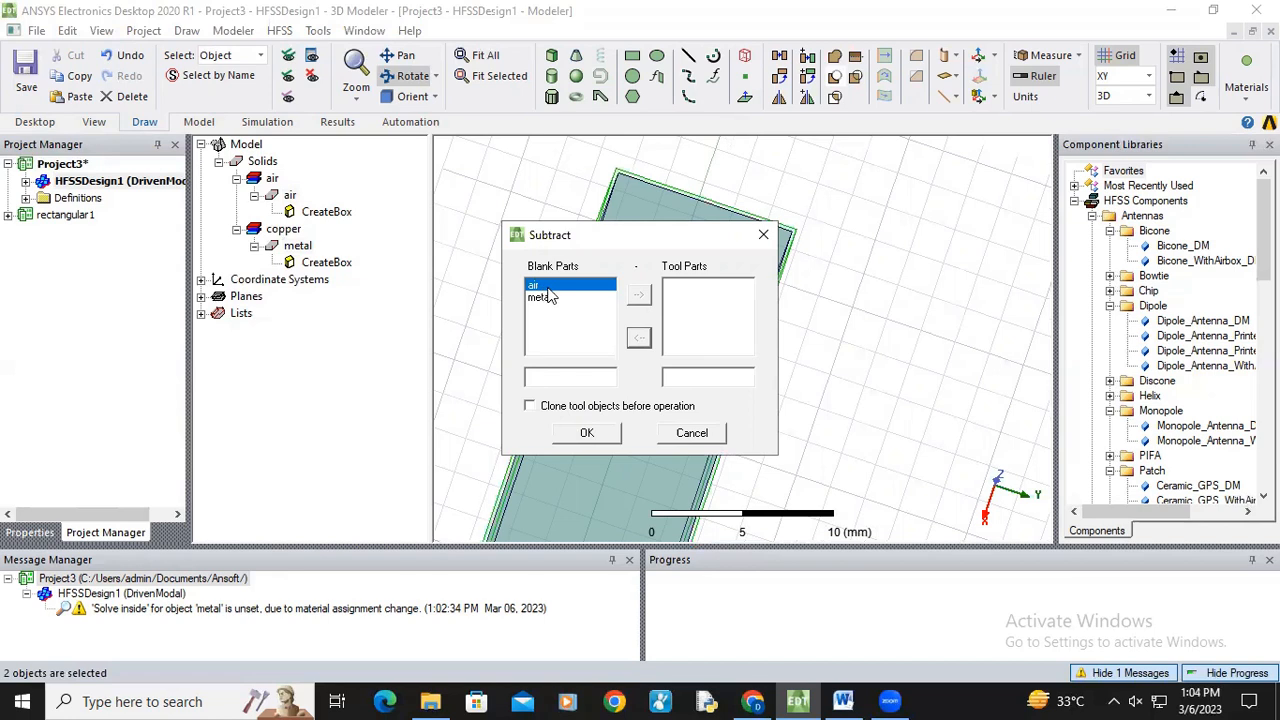
left_click(639, 294)
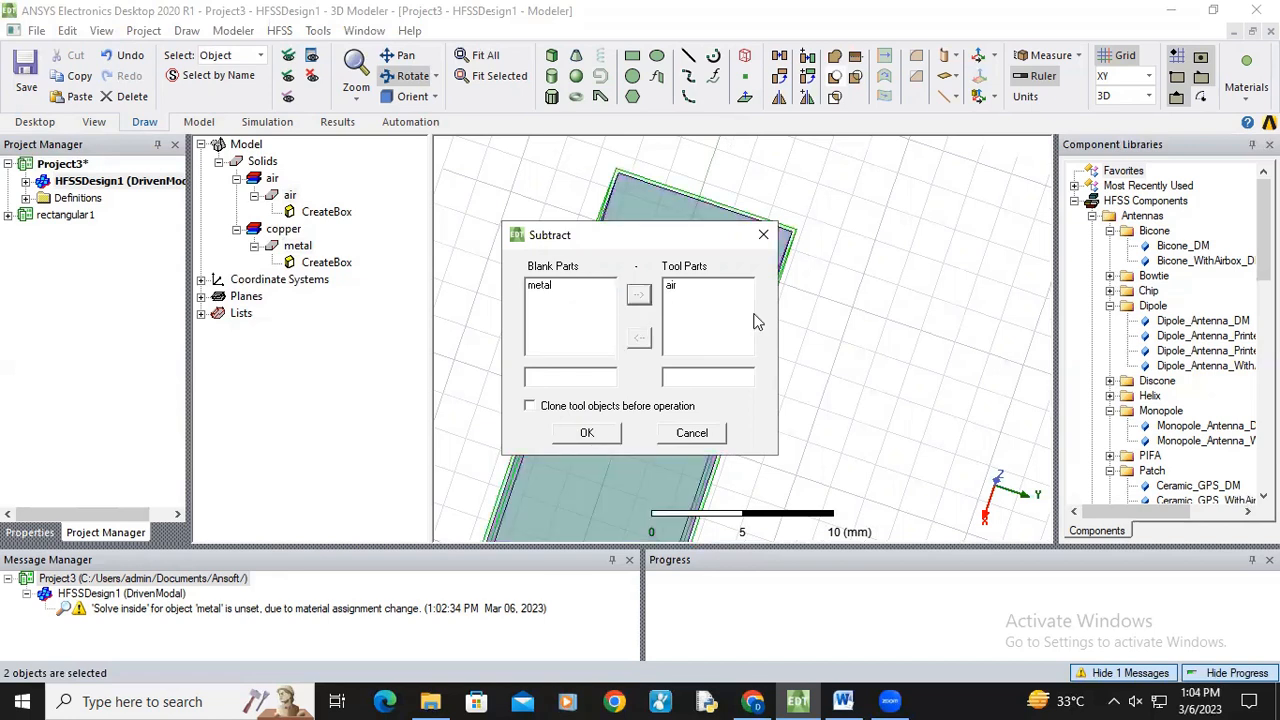
left_click(587, 432)
Examine the hollow metal box and the position and size variables of the air box stored under its Subtract operation.
left_click_drag(666, 390, 691, 358)
scroll(686, 341, "down", 5)
scroll(680, 378, "up", 2)
scroll(626, 334, "down", 2)
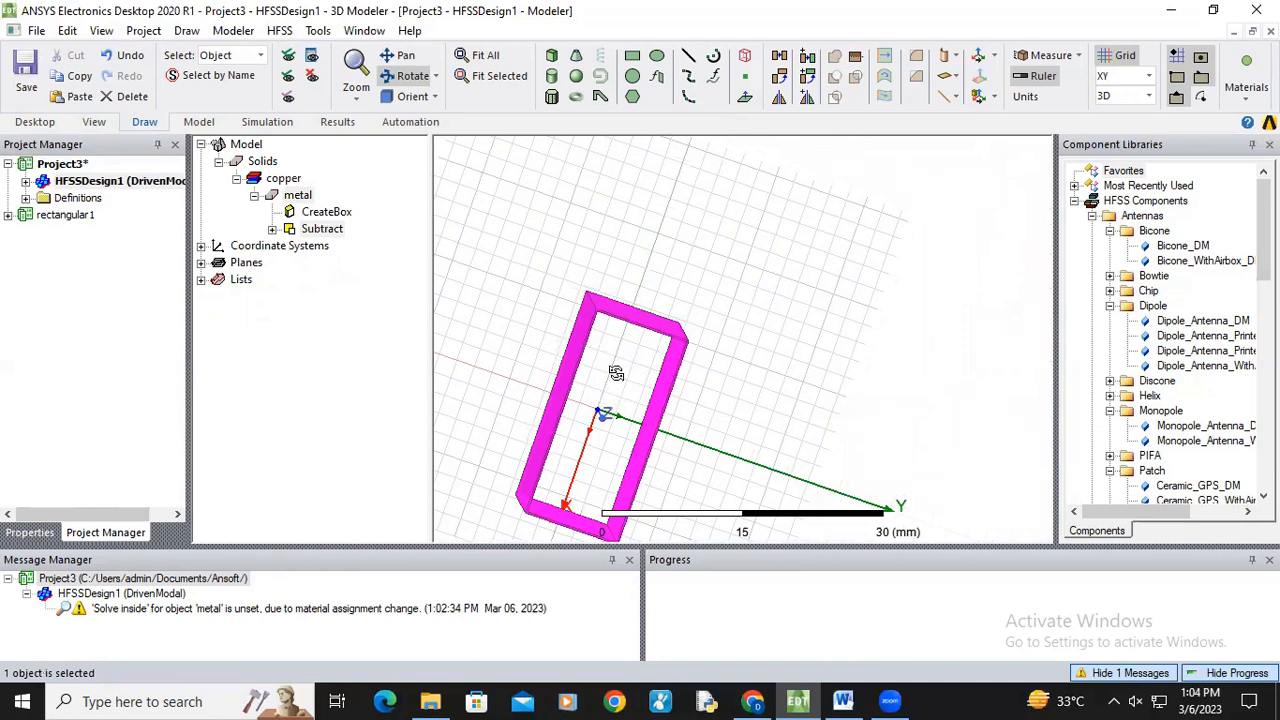
mouse_move(620, 360)
left_mouse_down()
mouse_move(655, 390)
mouse_move(638, 400)
mouse_move(668, 390)
mouse_move(646, 382)
mouse_move(648, 358)
mouse_move(665, 437)
mouse_move(650, 432)
mouse_move(650, 407)
mouse_move(644, 460)
mouse_move(631, 383)
left_mouse_up()
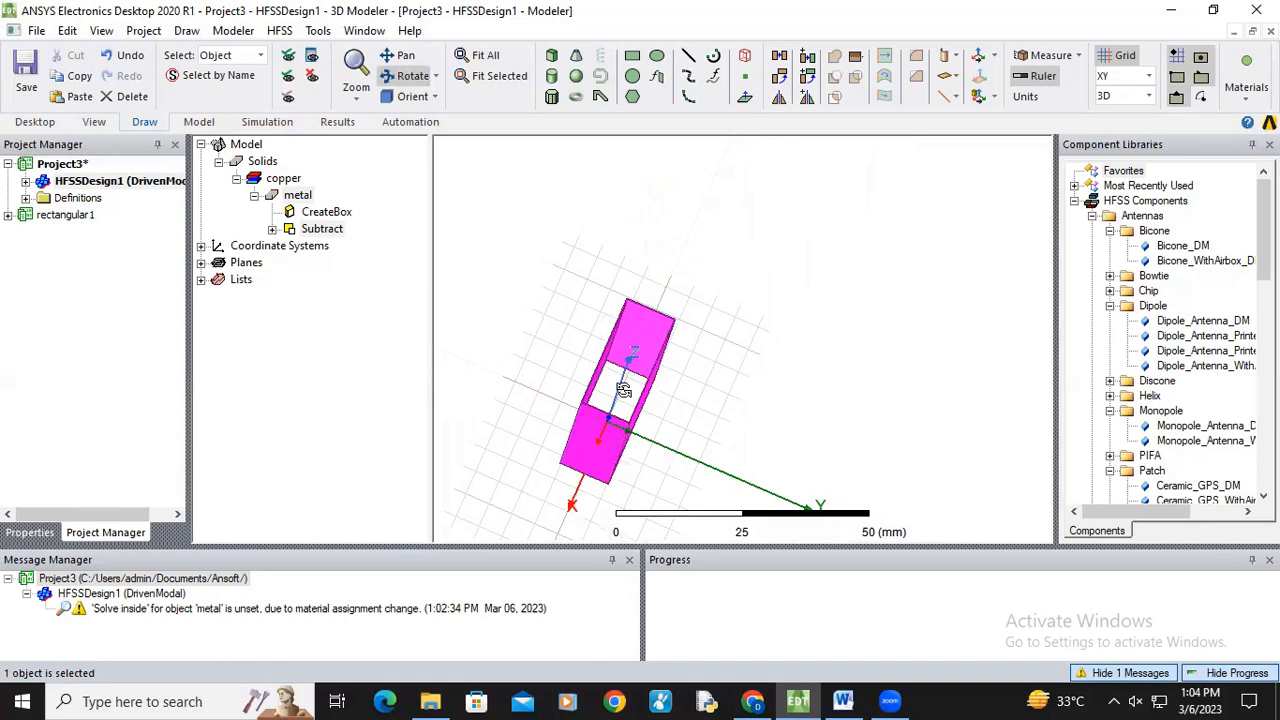
scroll(615, 375, "up", 3)
scroll(622, 374, "up", 2)
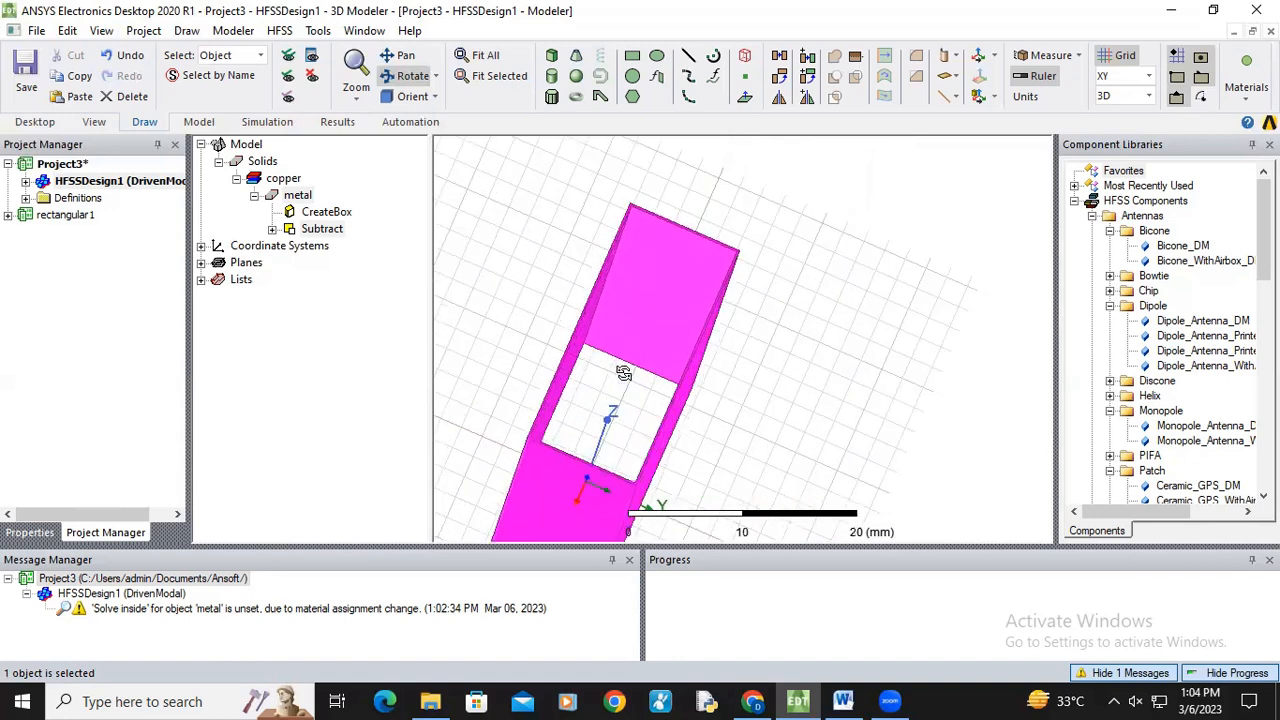
left_click(272, 229)
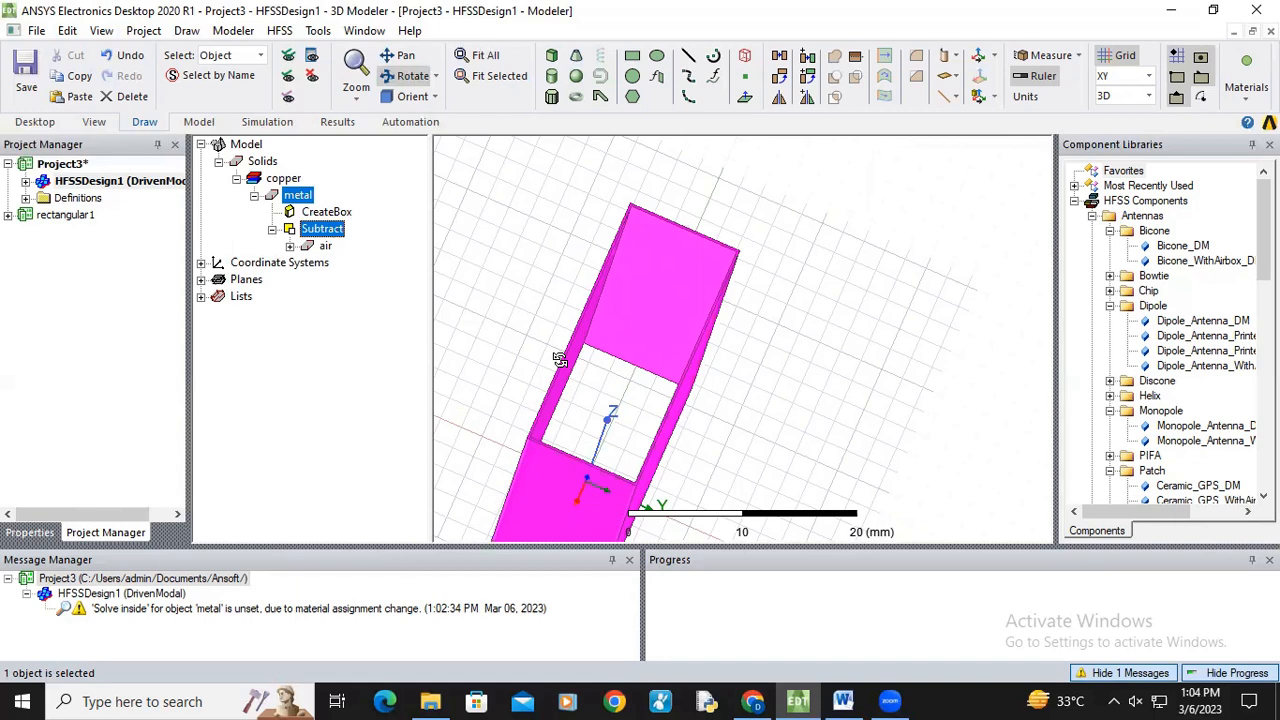
left_click(290, 246)
double_click(324, 247)
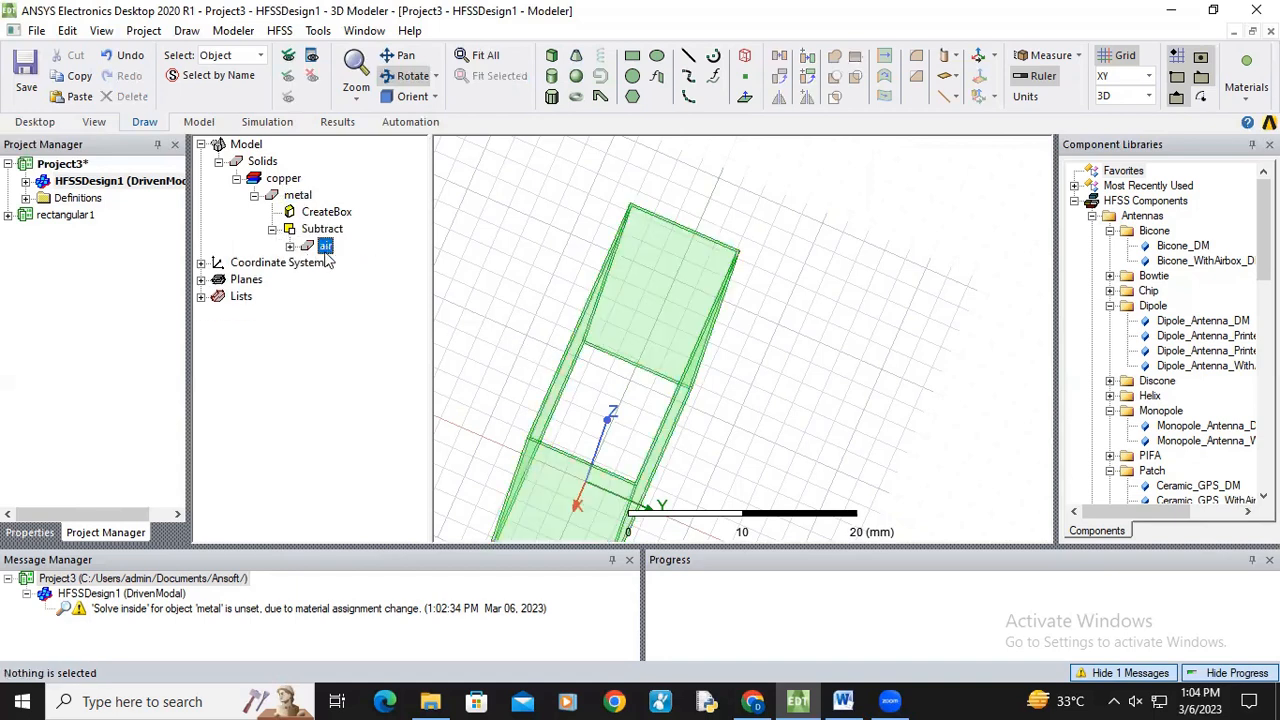
left_click(290, 246)
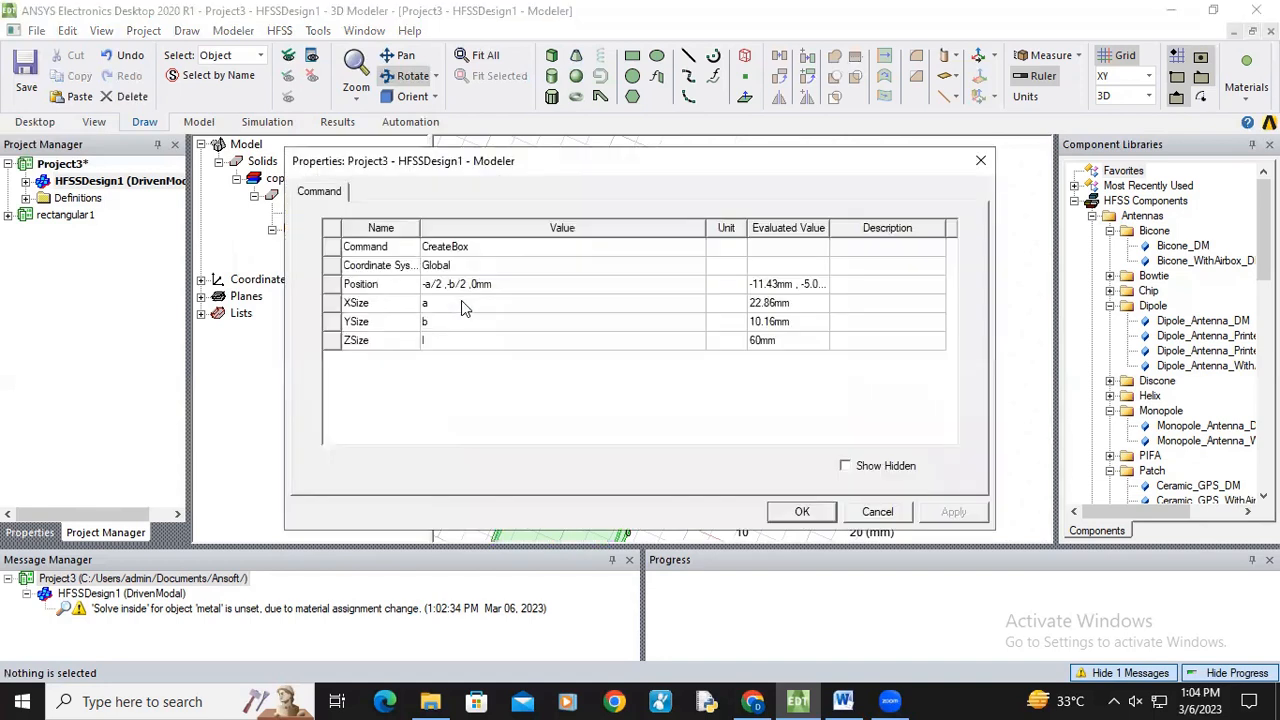
left_click(980, 160)
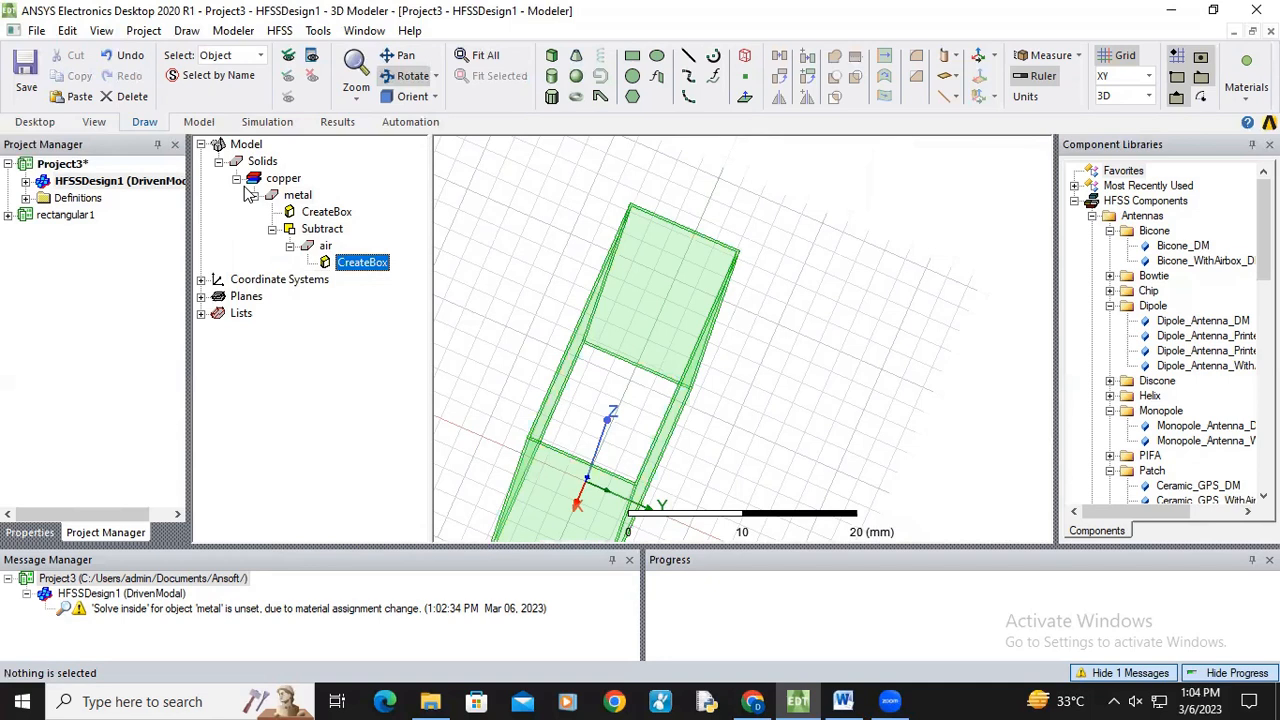
Copy the air box from the metal object's Subtract operation, paste it as a separate solid, and check its CreateBox dimensions.
left_click(325, 246)
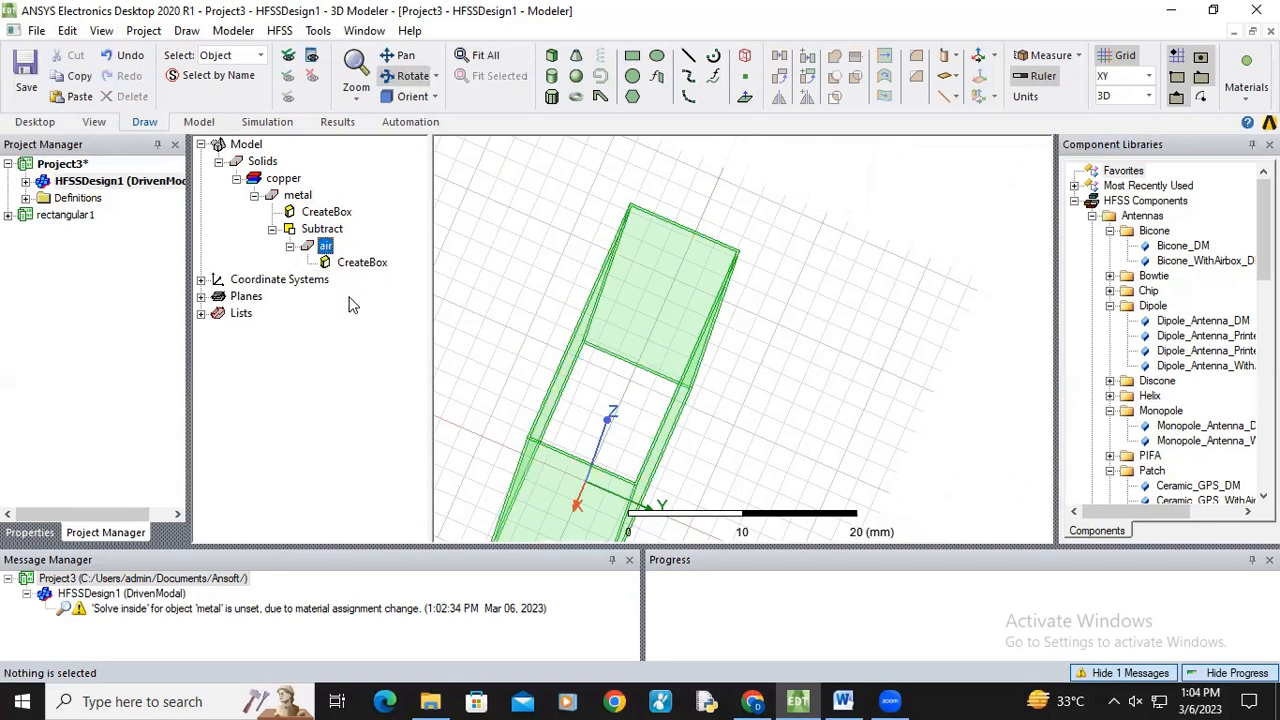
left_click(262, 166)
key("ctrl+v")
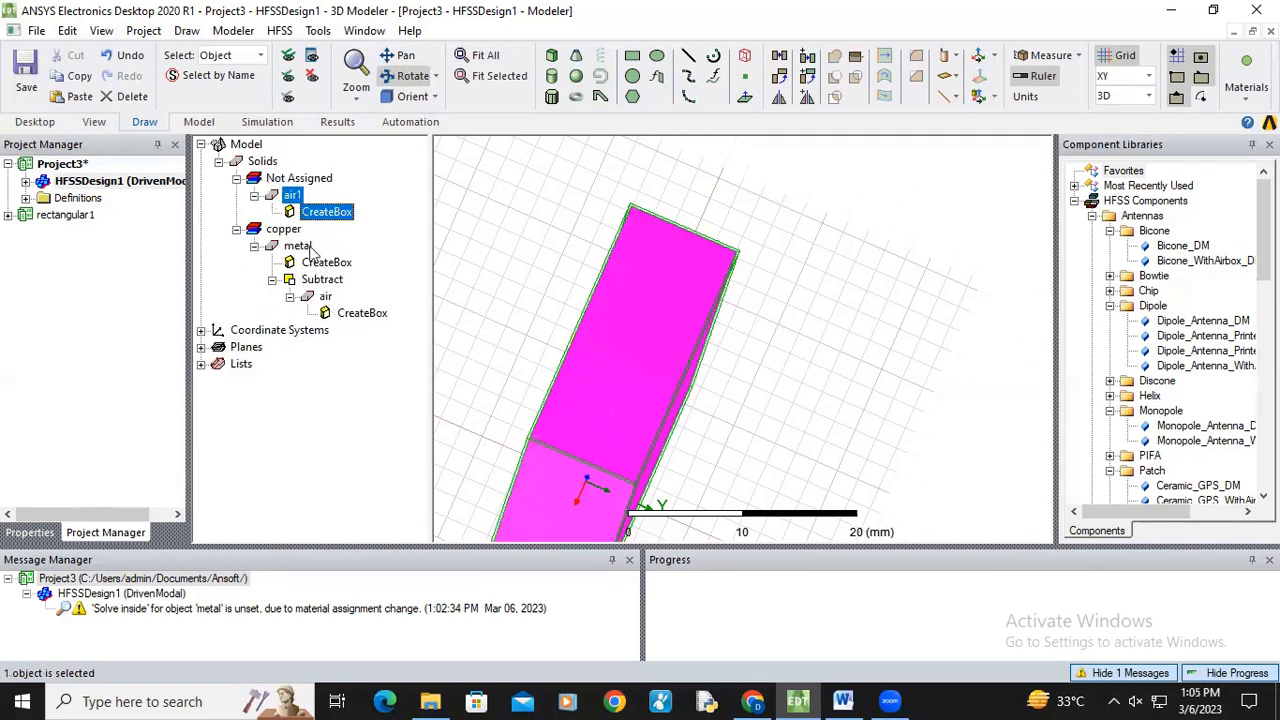
double_click(328, 211)
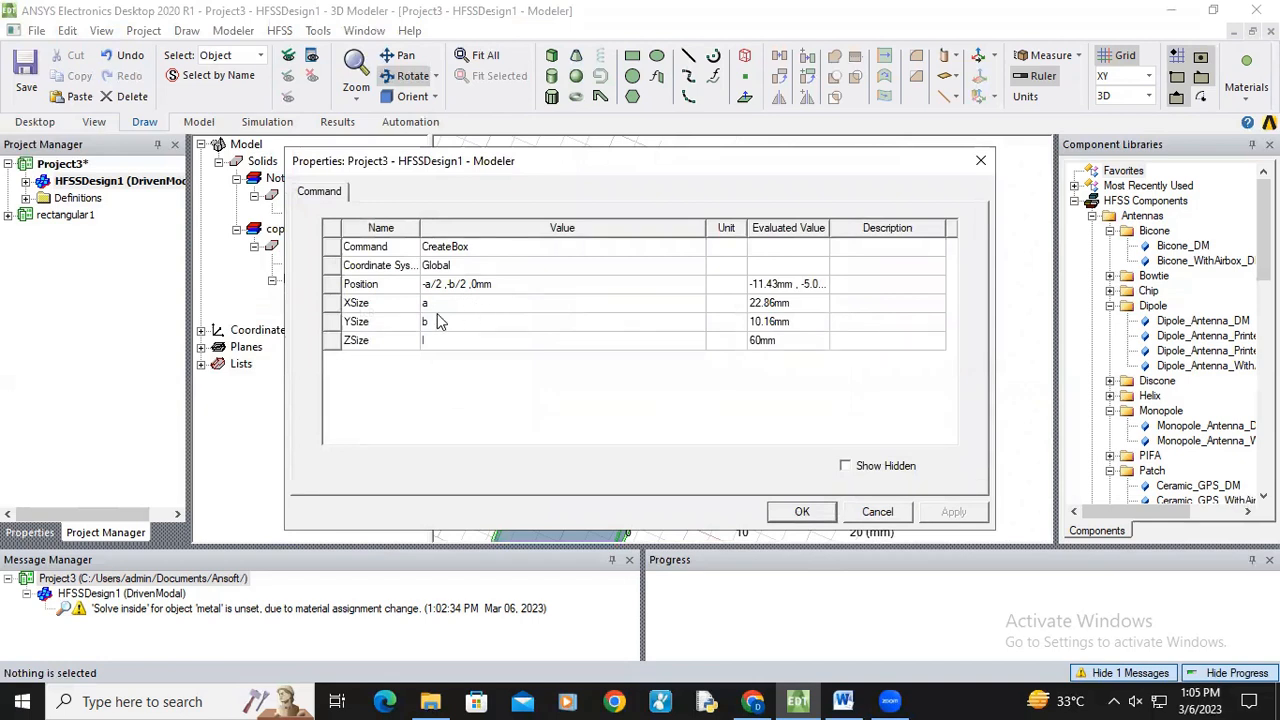
left_click(804, 510)
left_click_drag(700, 371, 424, 253)
Assign the material "air" to the pasted box air1 in its attributes.
left_click(292, 196)
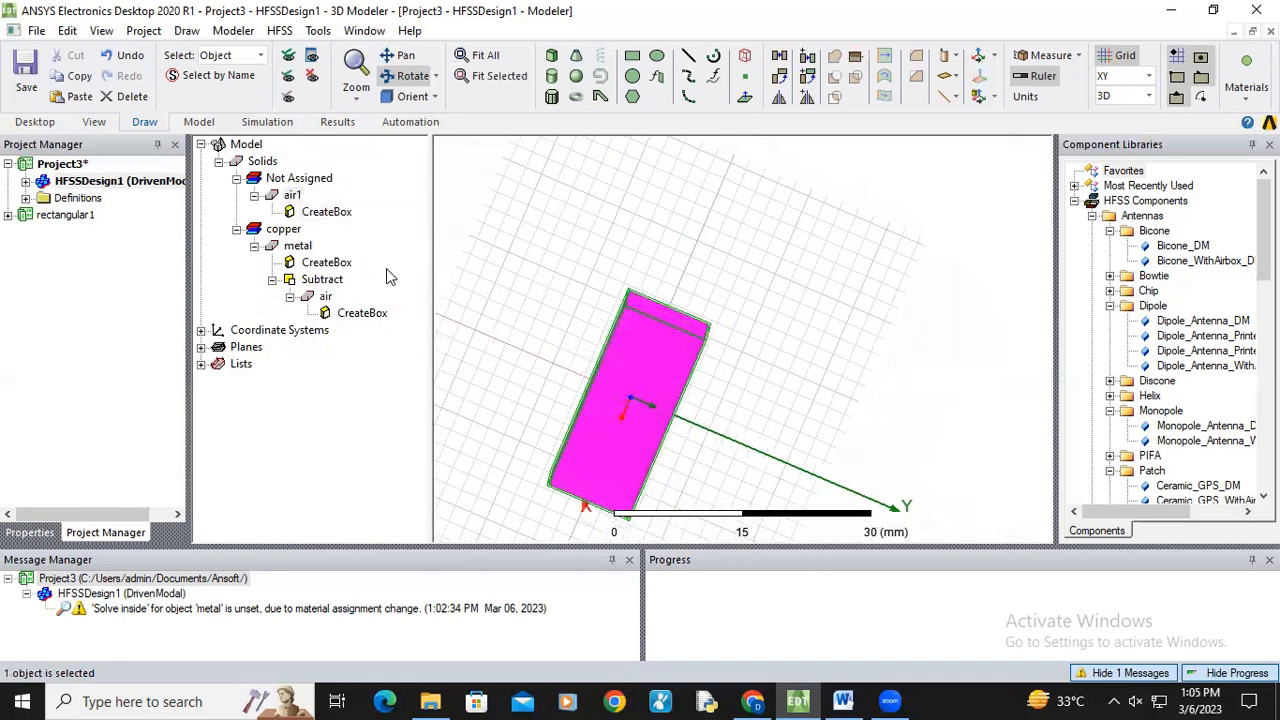
double_click(293, 196)
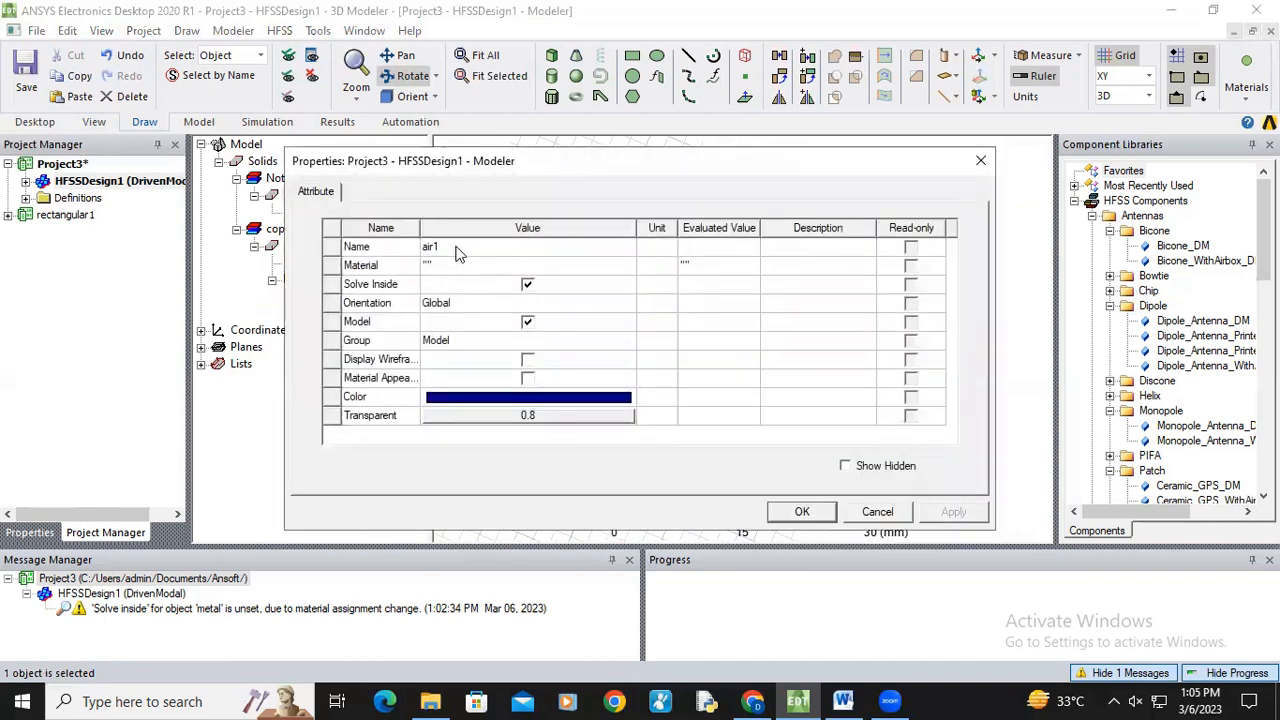
left_click(437, 265)
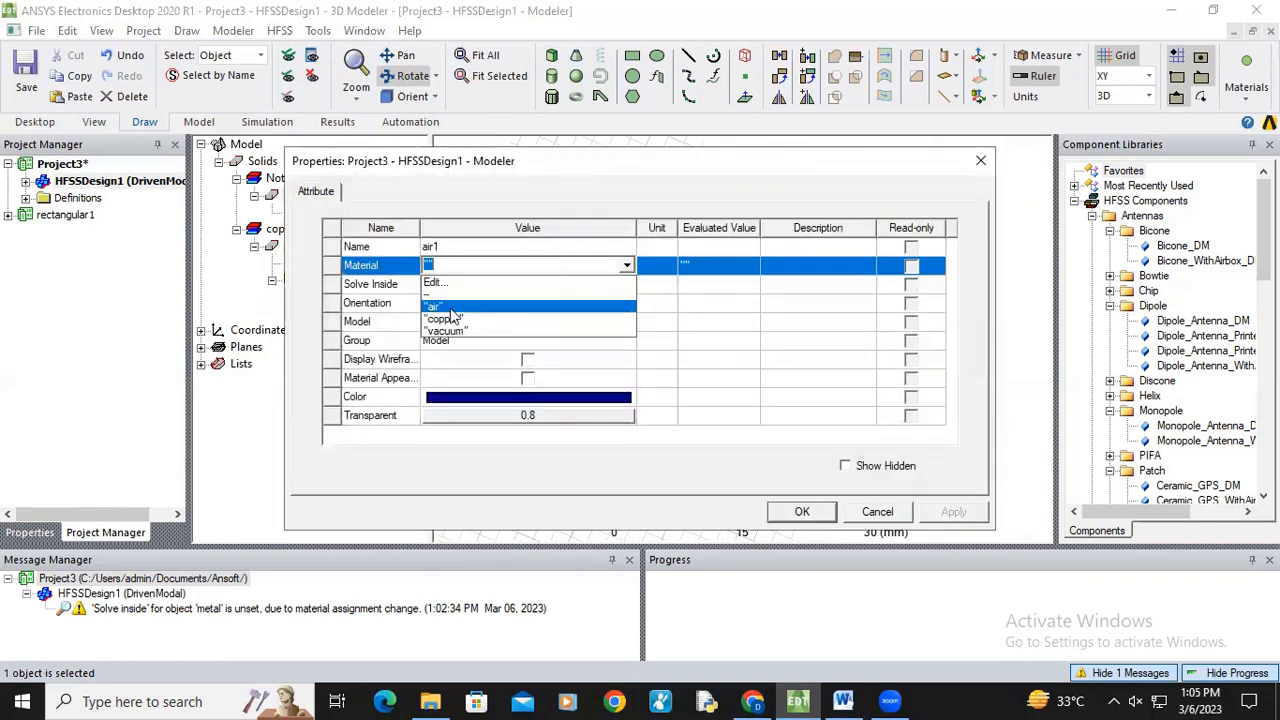
left_click(446, 307)
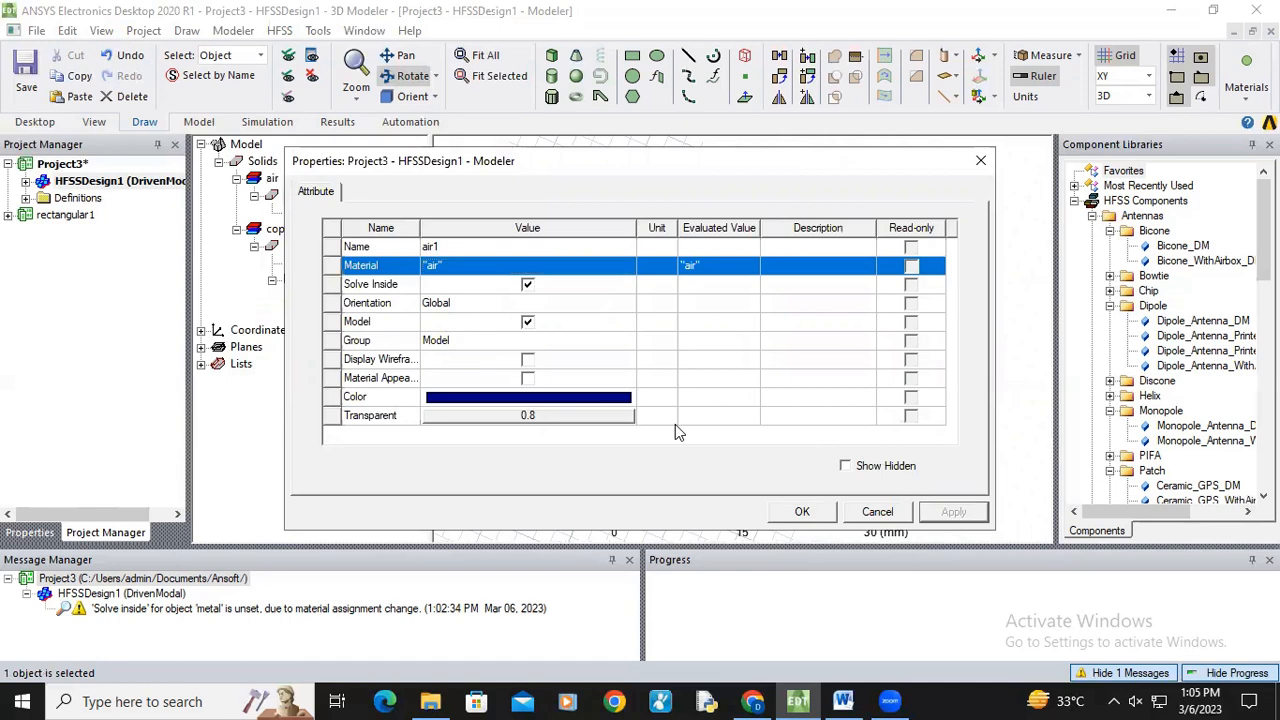
Set air1's color to dark green (RGB 0, 128, 64) and its transparency to 0.6.
left_click(528, 397)
left_click(521, 305)
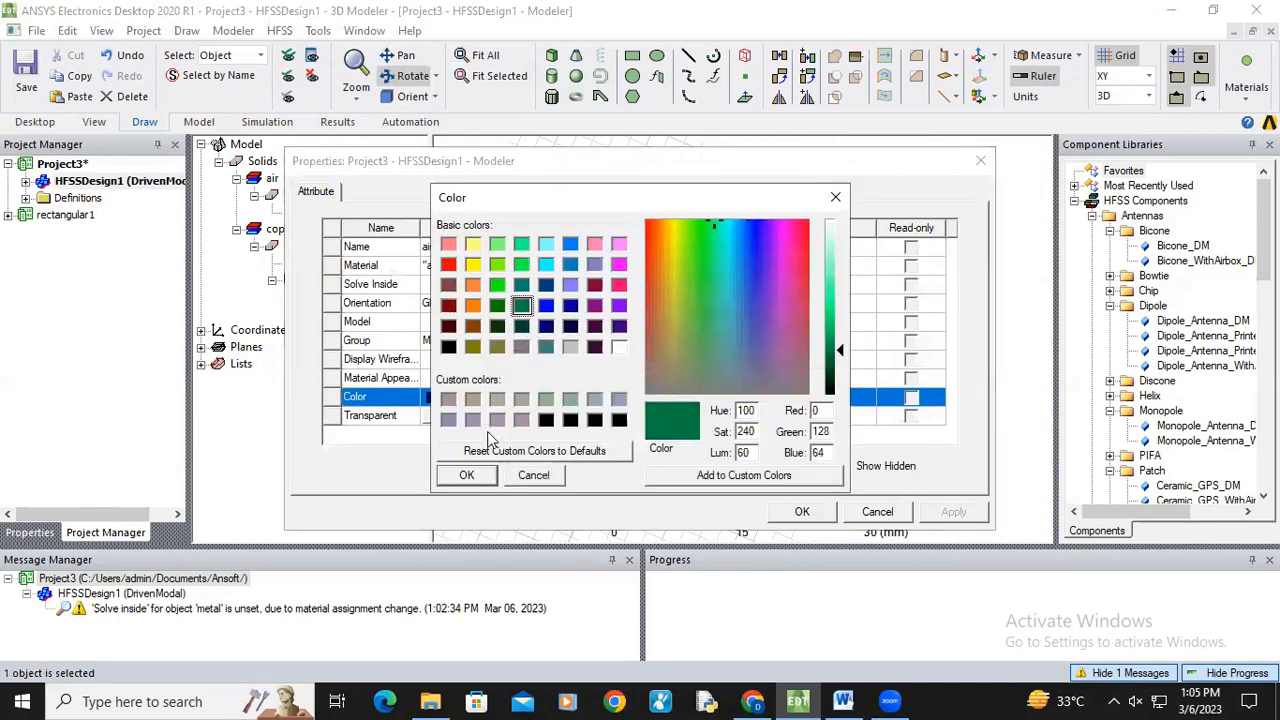
left_click(470, 475)
left_click(570, 415)
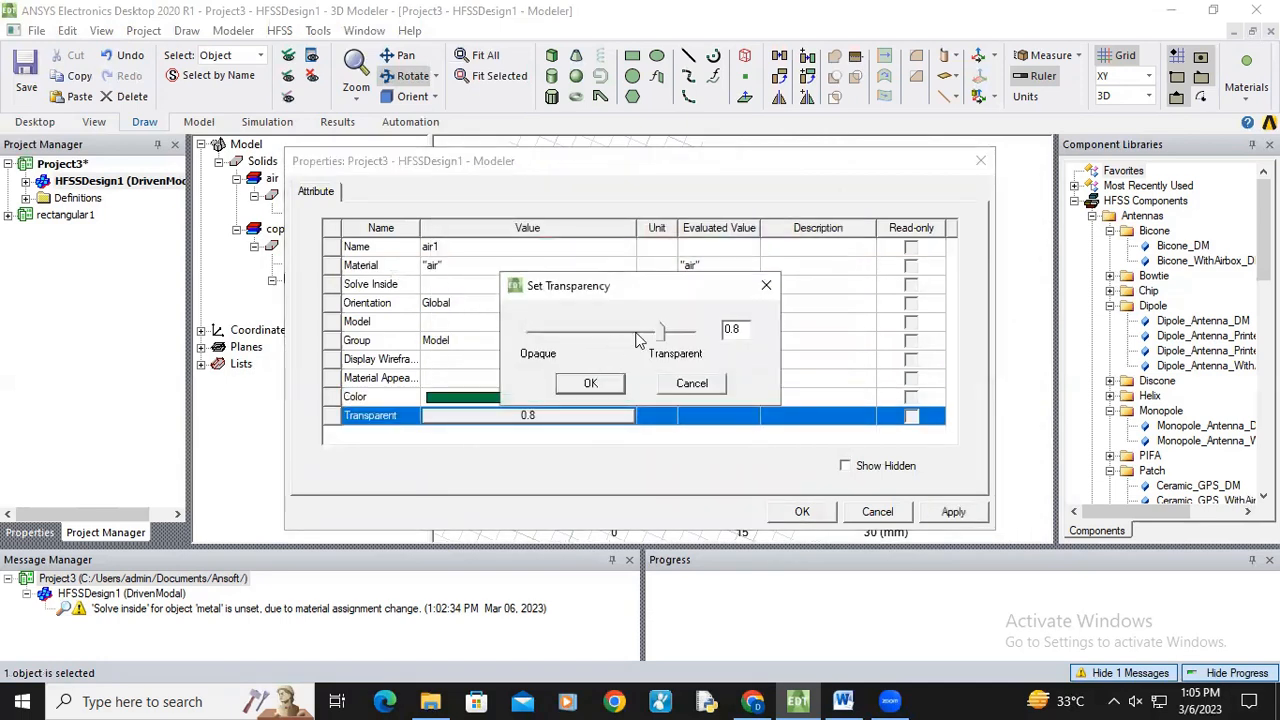
left_click(591, 385)
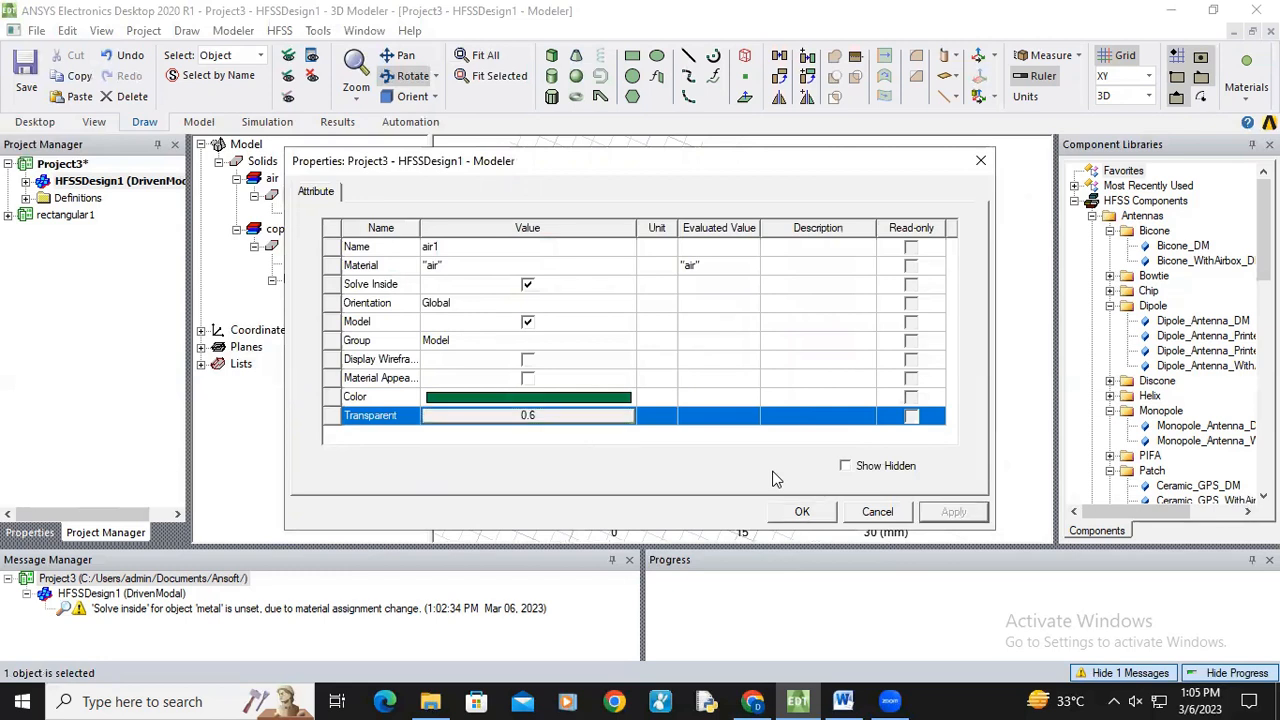
left_click(802, 511)
Examine how the air1 box fits inside the hollow metal box from several viewing angles.
left_click(293, 198)
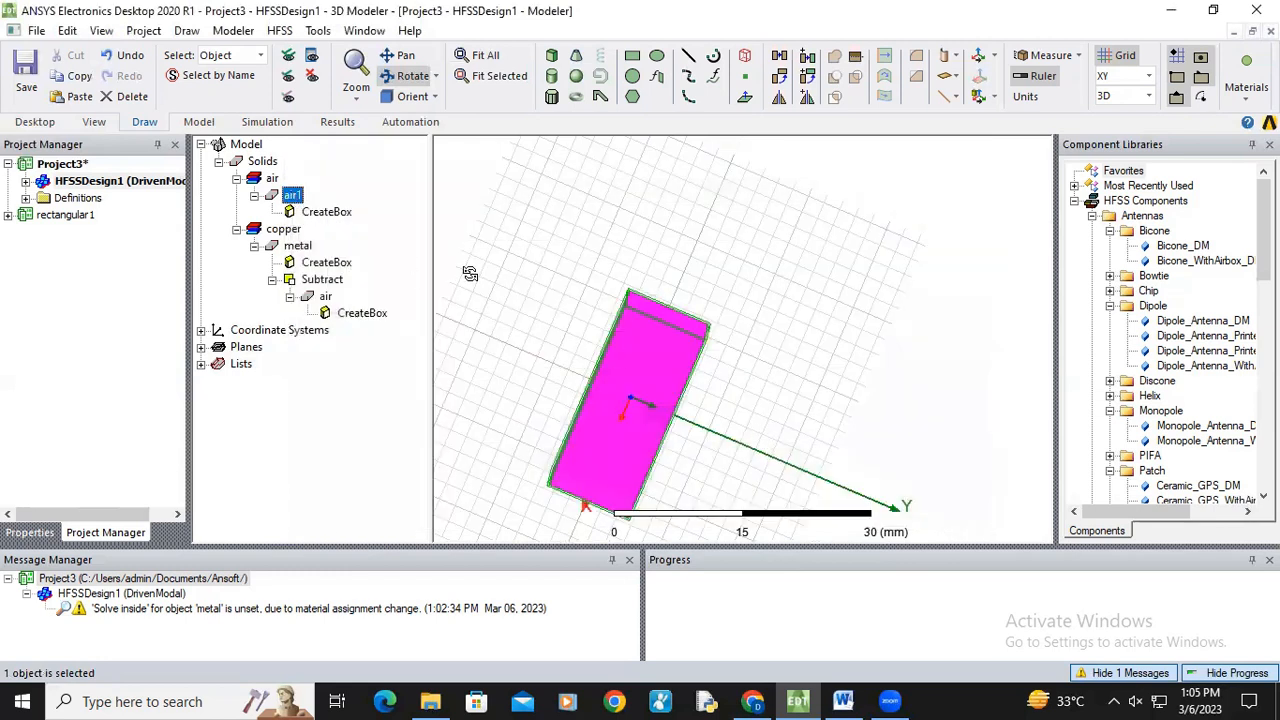
left_click_drag(559, 317, 561, 311)
left_click(344, 264)
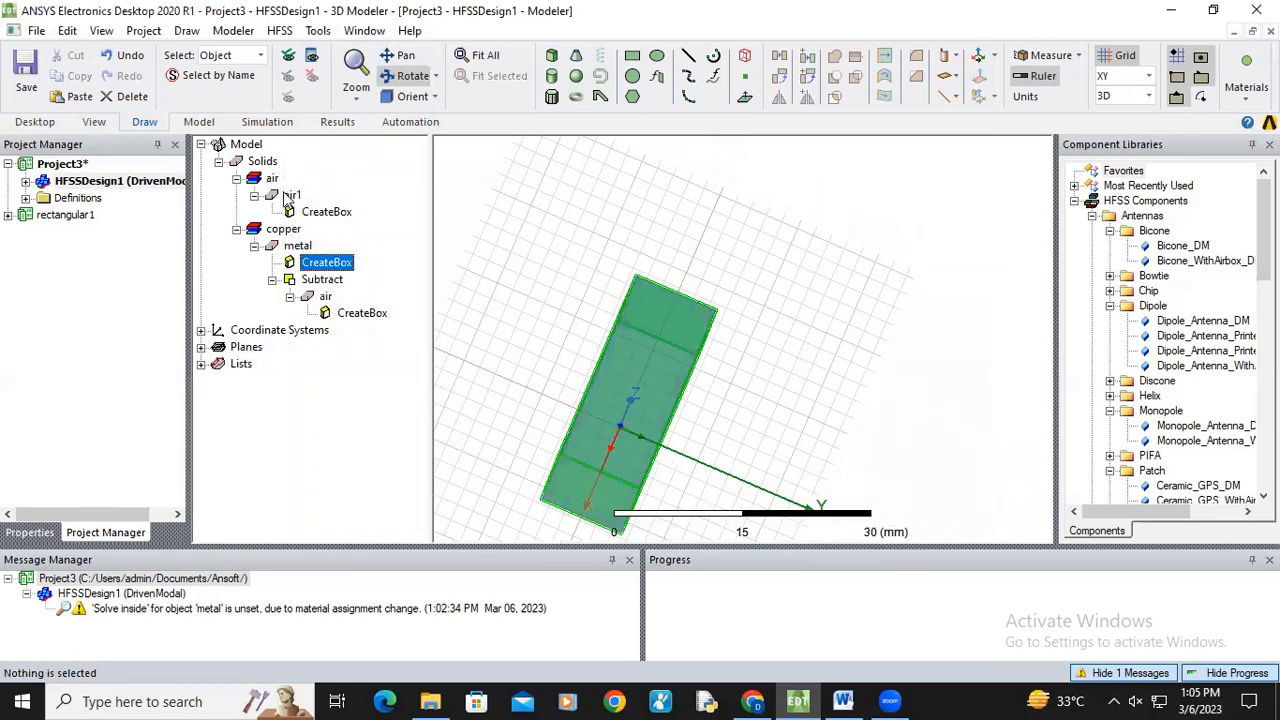
left_click(288, 198)
left_click_drag(667, 366, 650, 331)
left_click(344, 264)
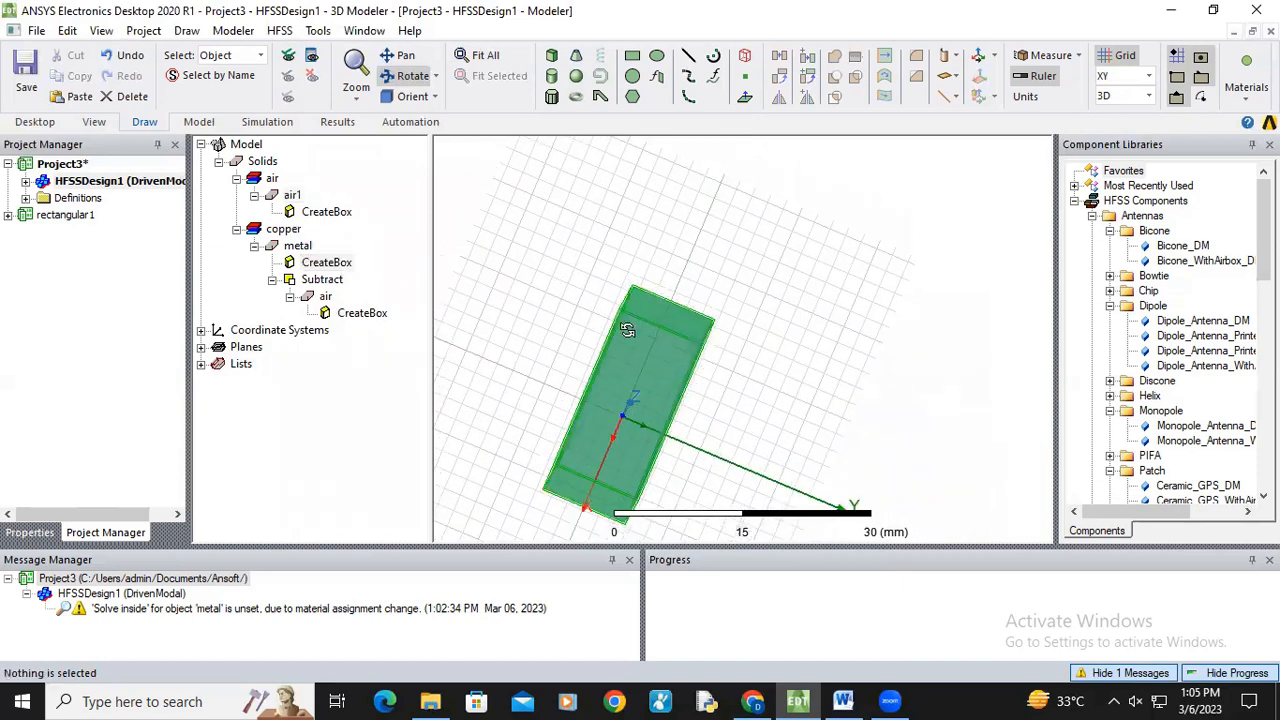
scroll(625, 397, "up", 5)
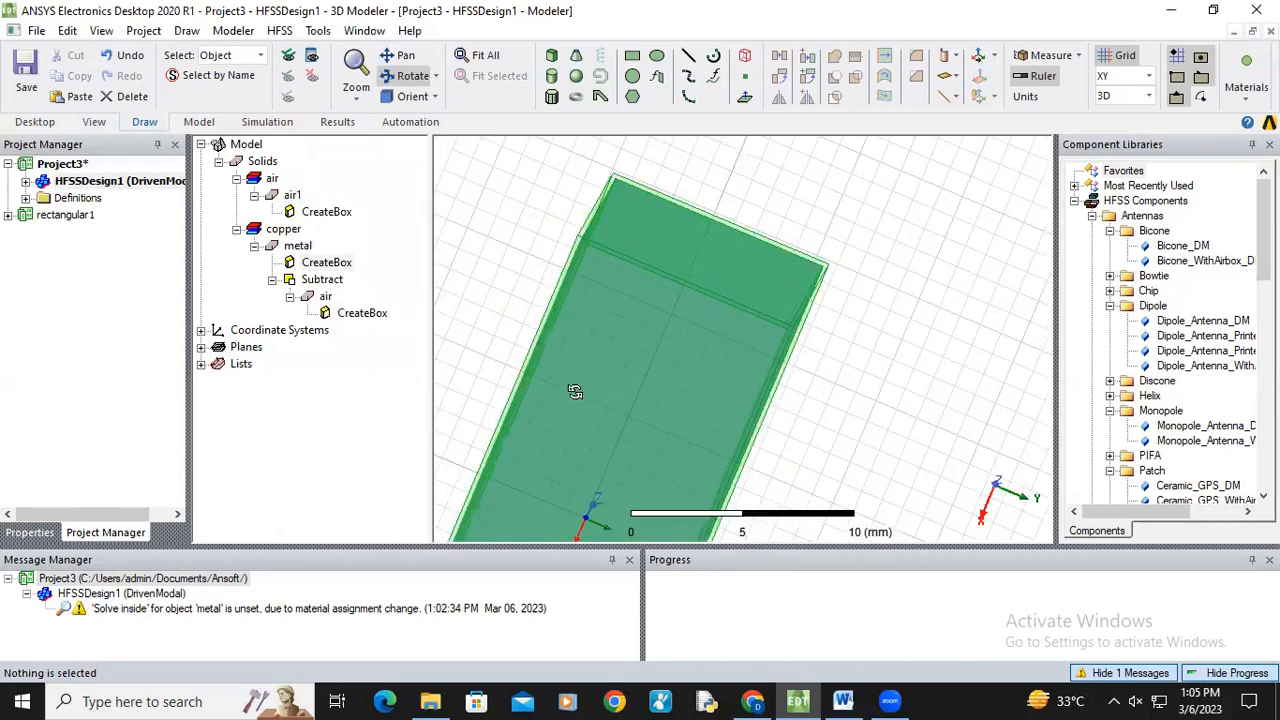
left_click_drag(580, 391, 608, 455)
scroll(612, 438, "down", 4)
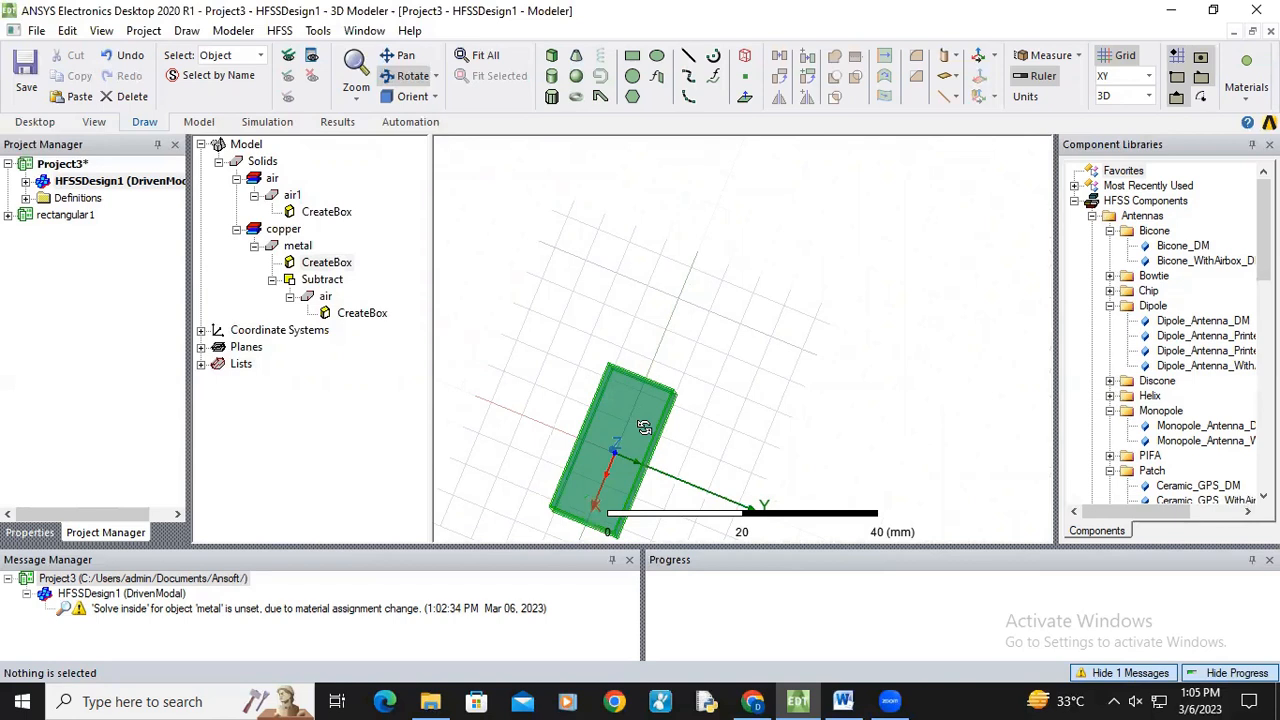
left_click_drag(620, 430, 866, 290)
scroll(700, 400, "down", 3)
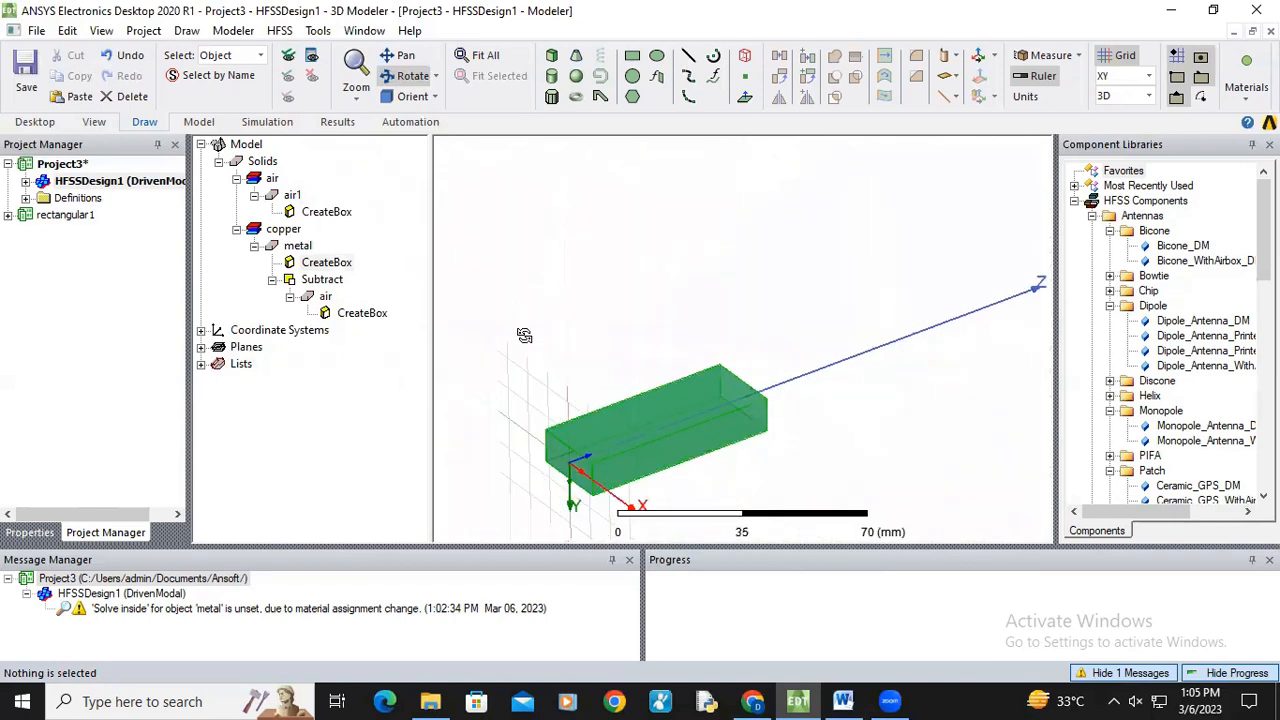
Select the end face of air1 at the coordinate origin and start a wave port excitation on it.
left_click(398, 55)
left_click_drag(638, 450, 768, 375)
left_click(412, 76)
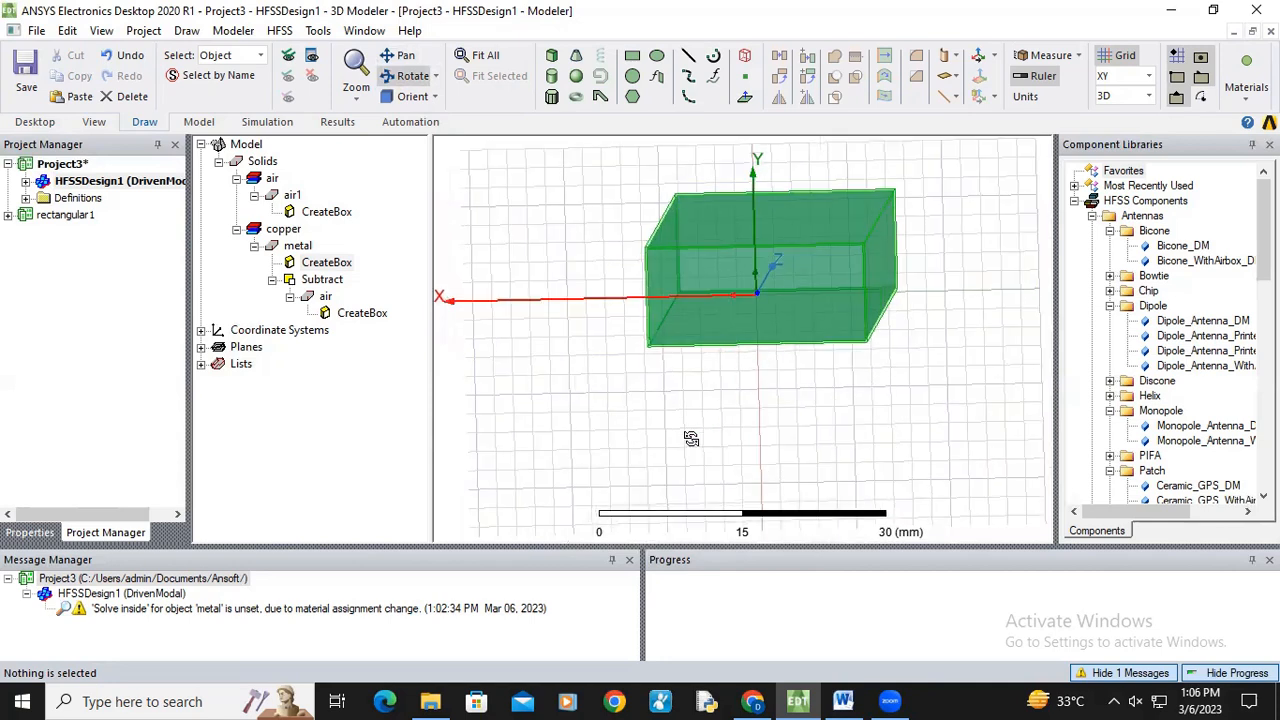
key("f")
left_click(746, 287)
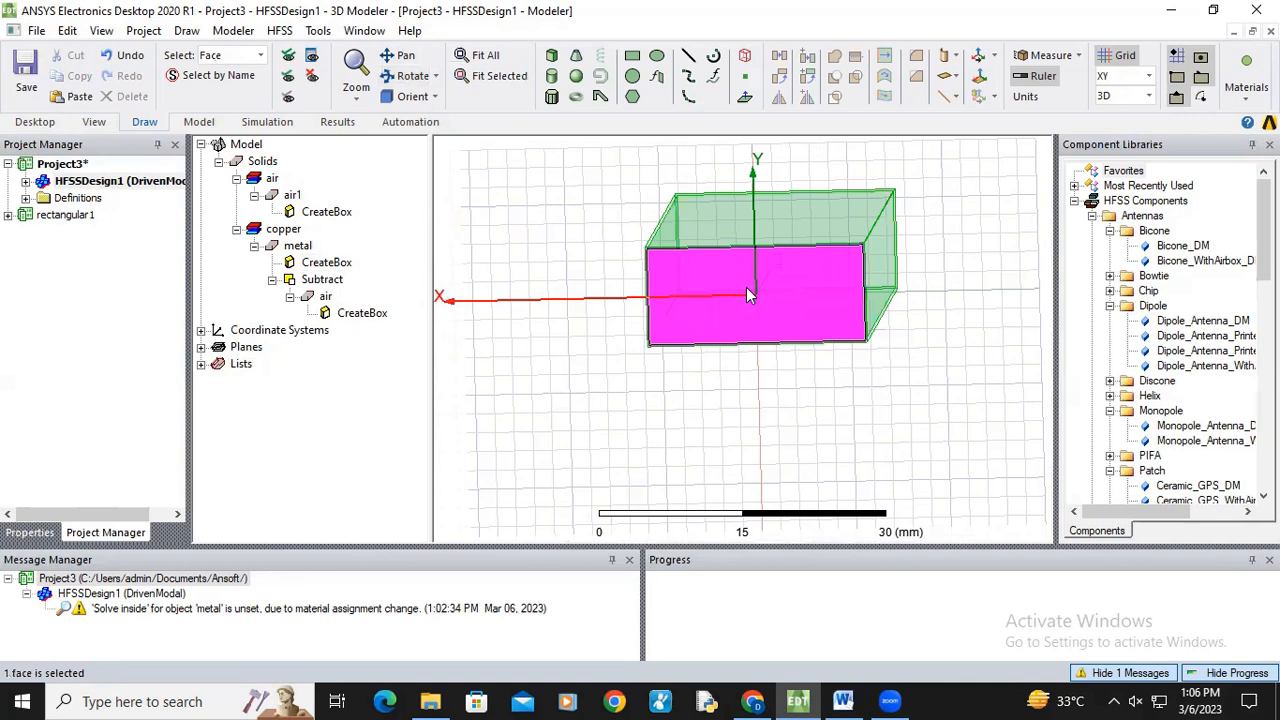
scroll(746, 287, "up", 5)
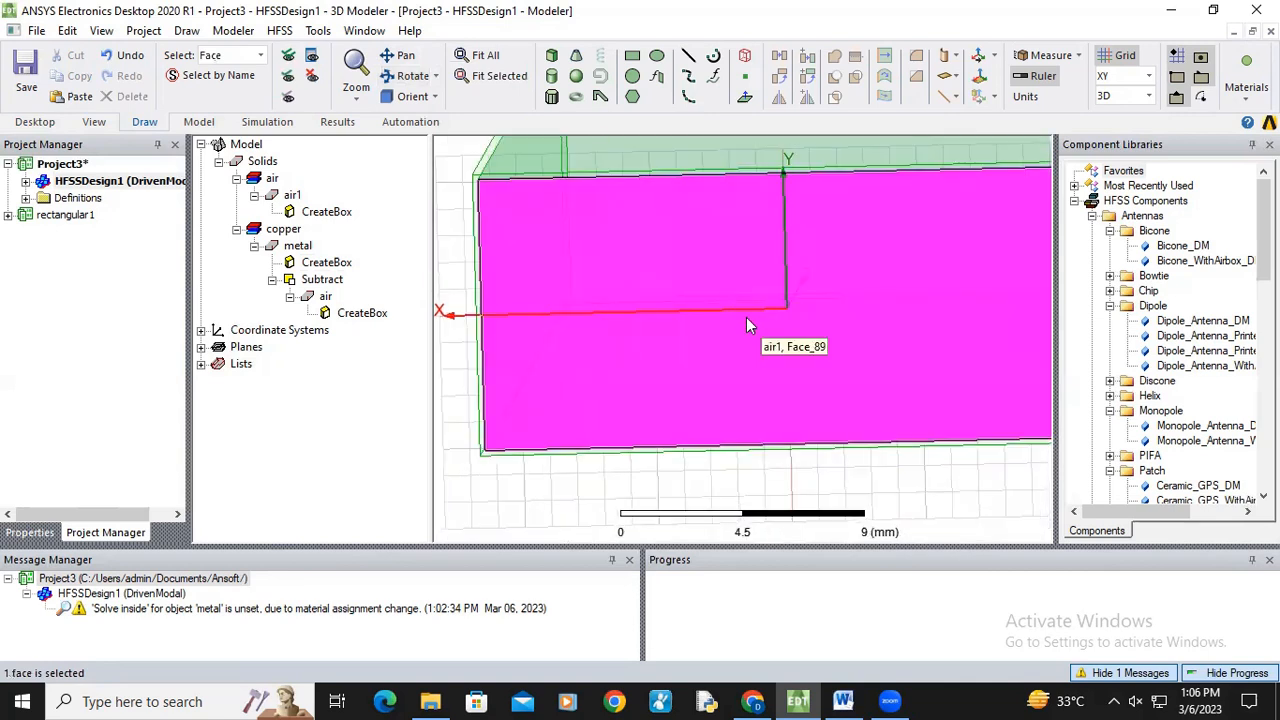
right_click(712, 264)
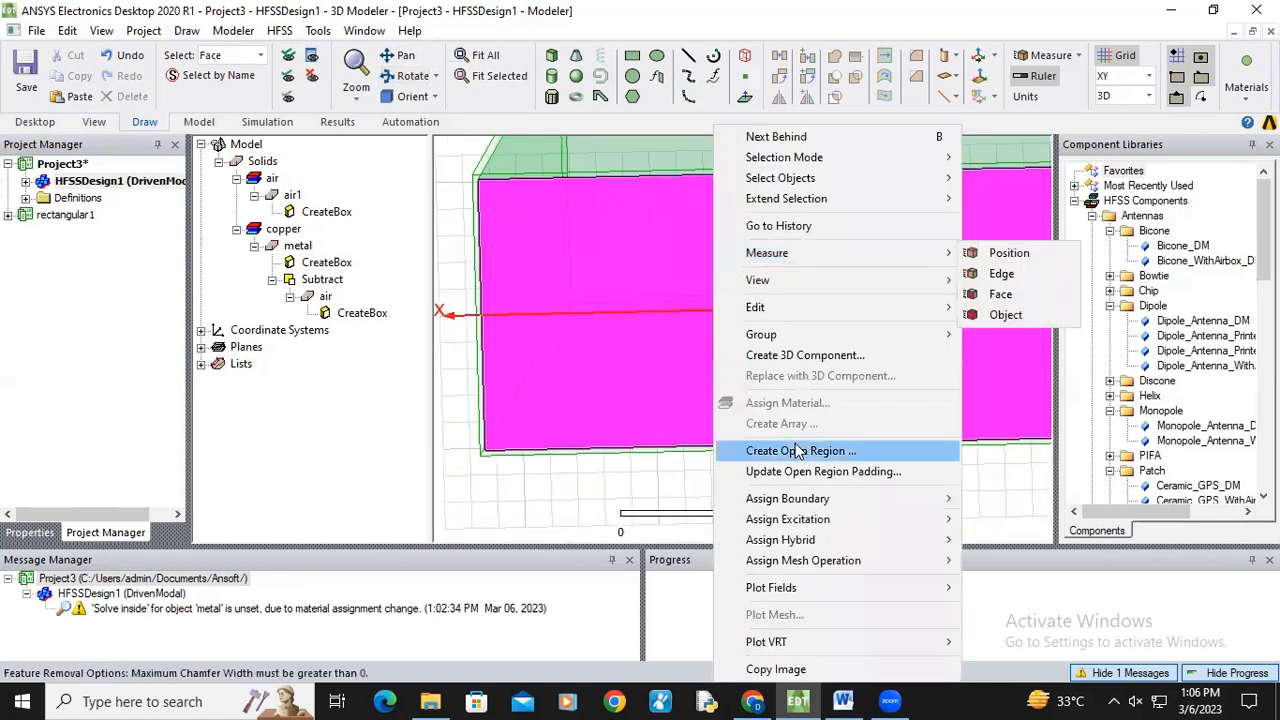
mouse_move(817, 509)
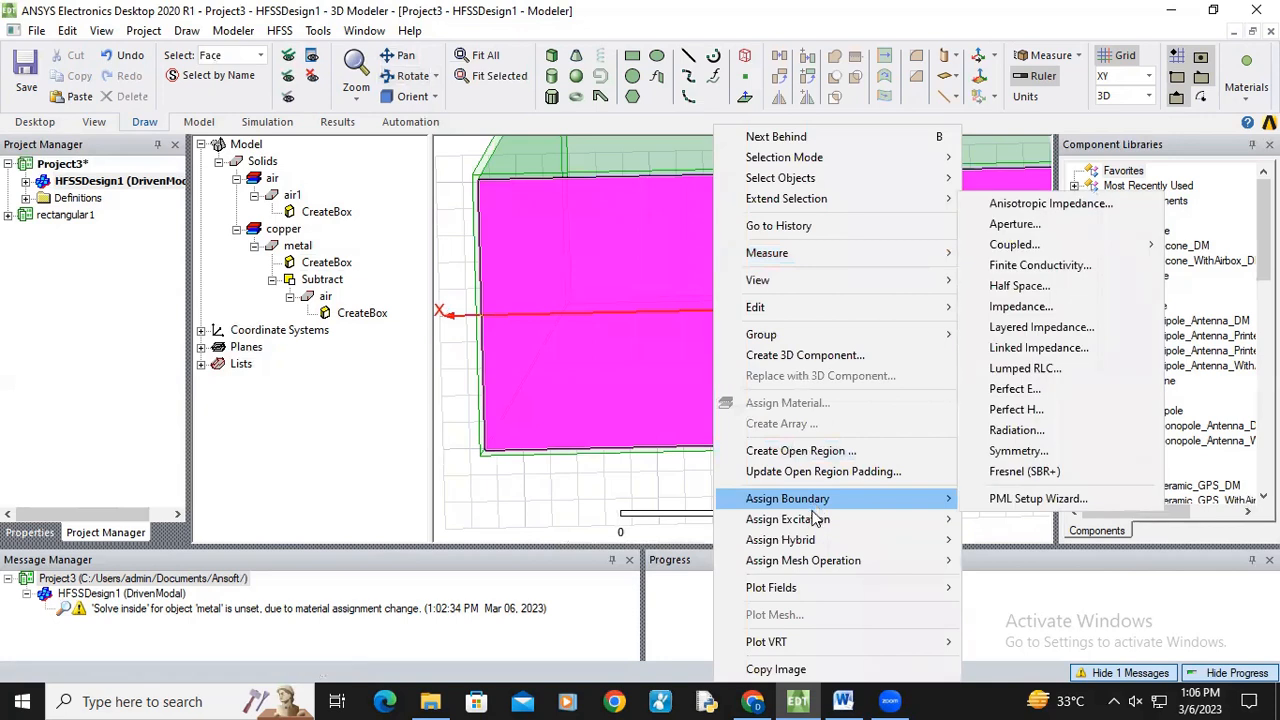
mouse_move(875, 522)
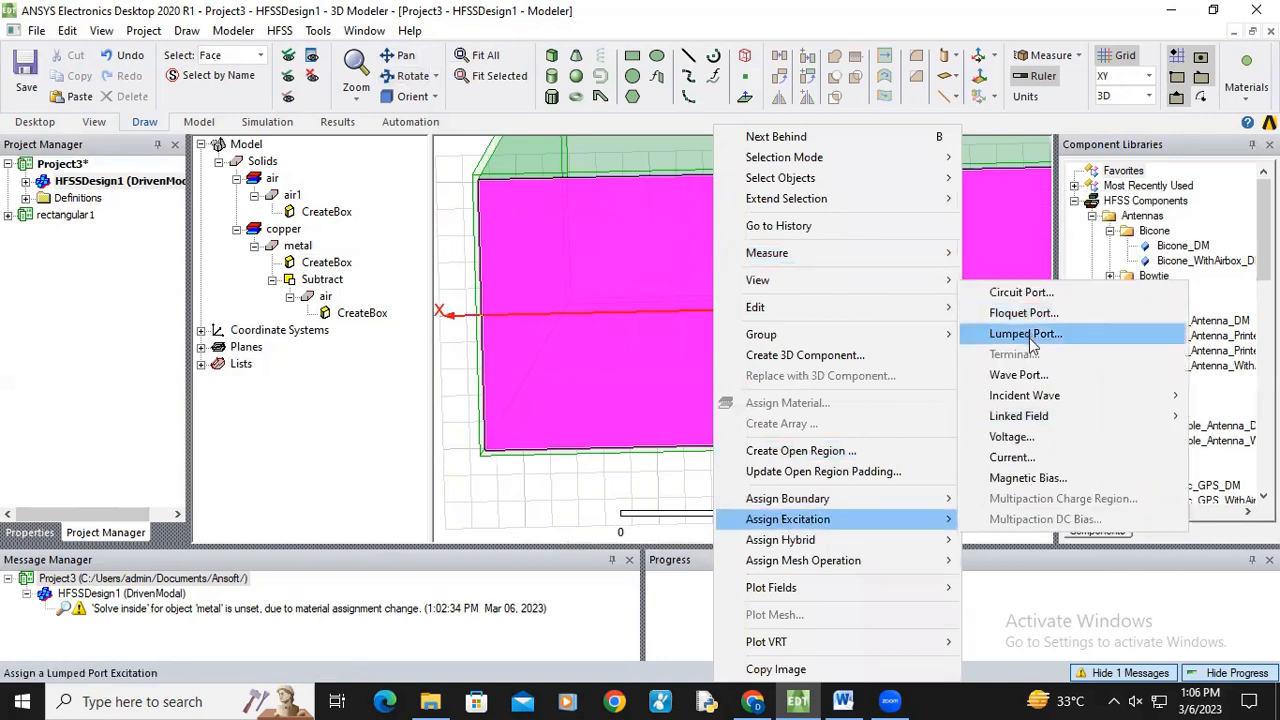
left_click(1015, 374)
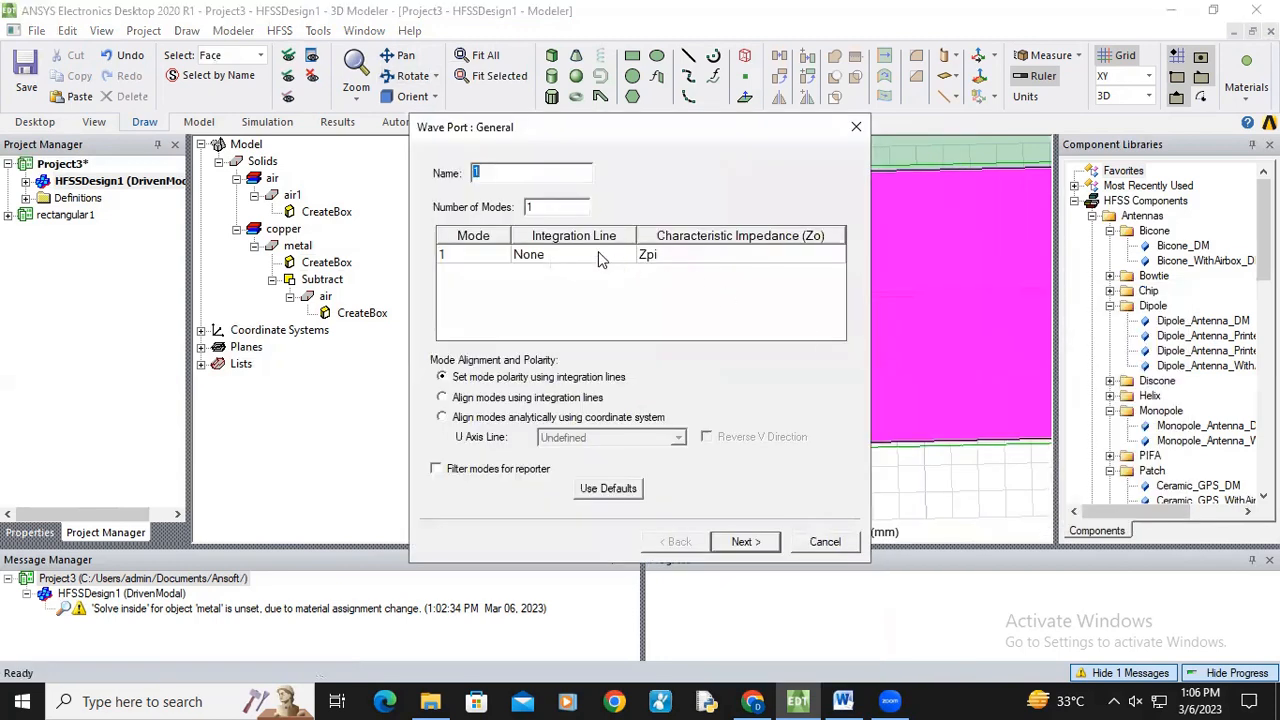
Define mode 1's integration line from (0, -5.08, 0) to (0, 5.08, 0) mm between the face's edge centers and finish the port without renormalization.
left_click(600, 257)
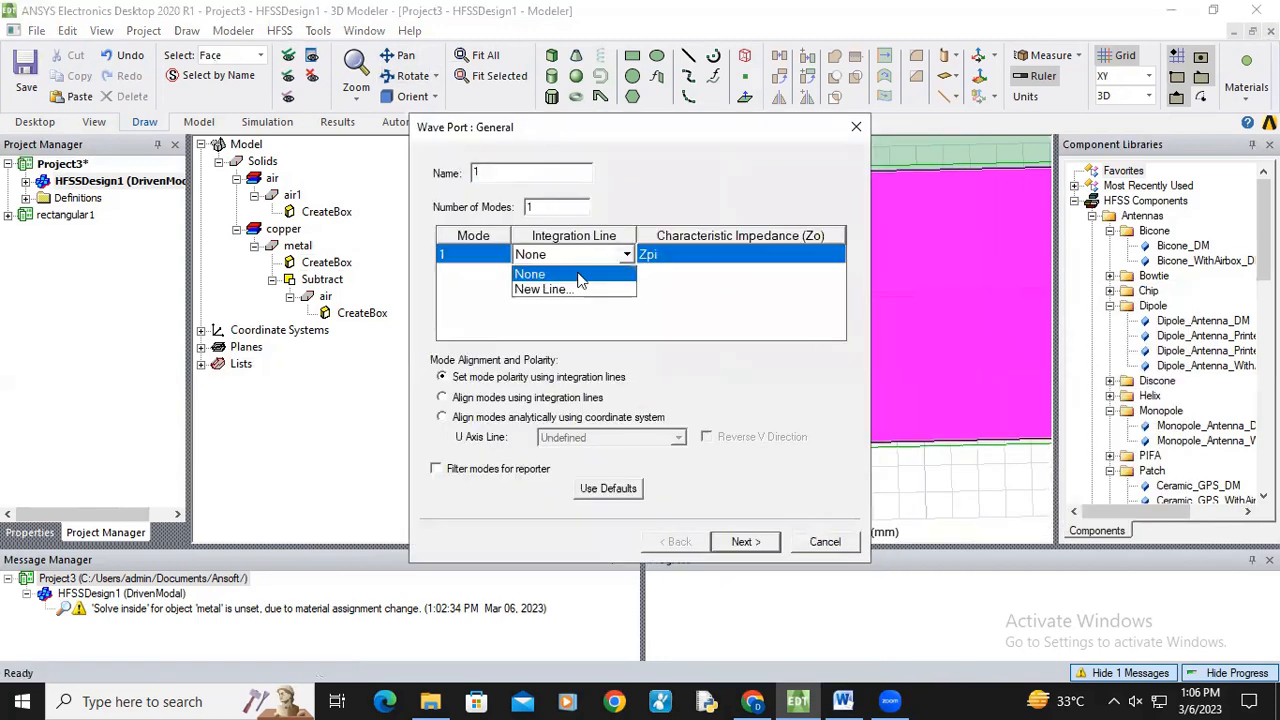
left_click(568, 290)
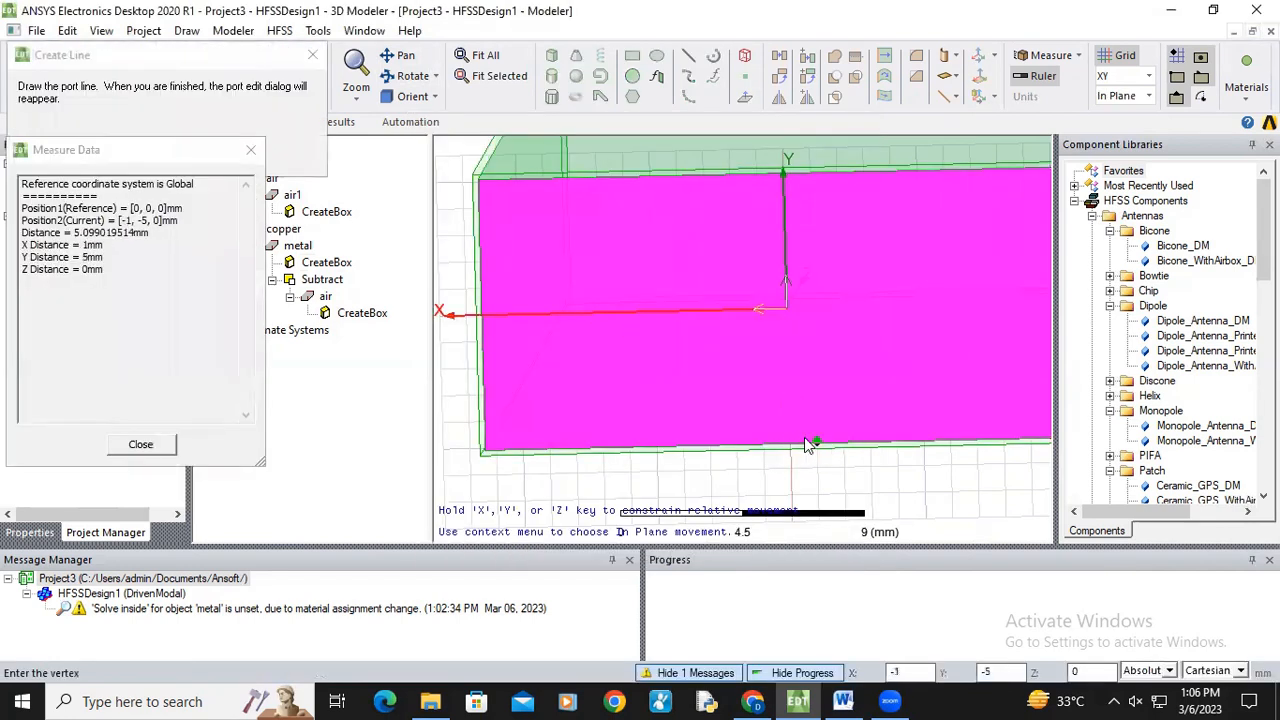
scroll(804, 440, "up", 3)
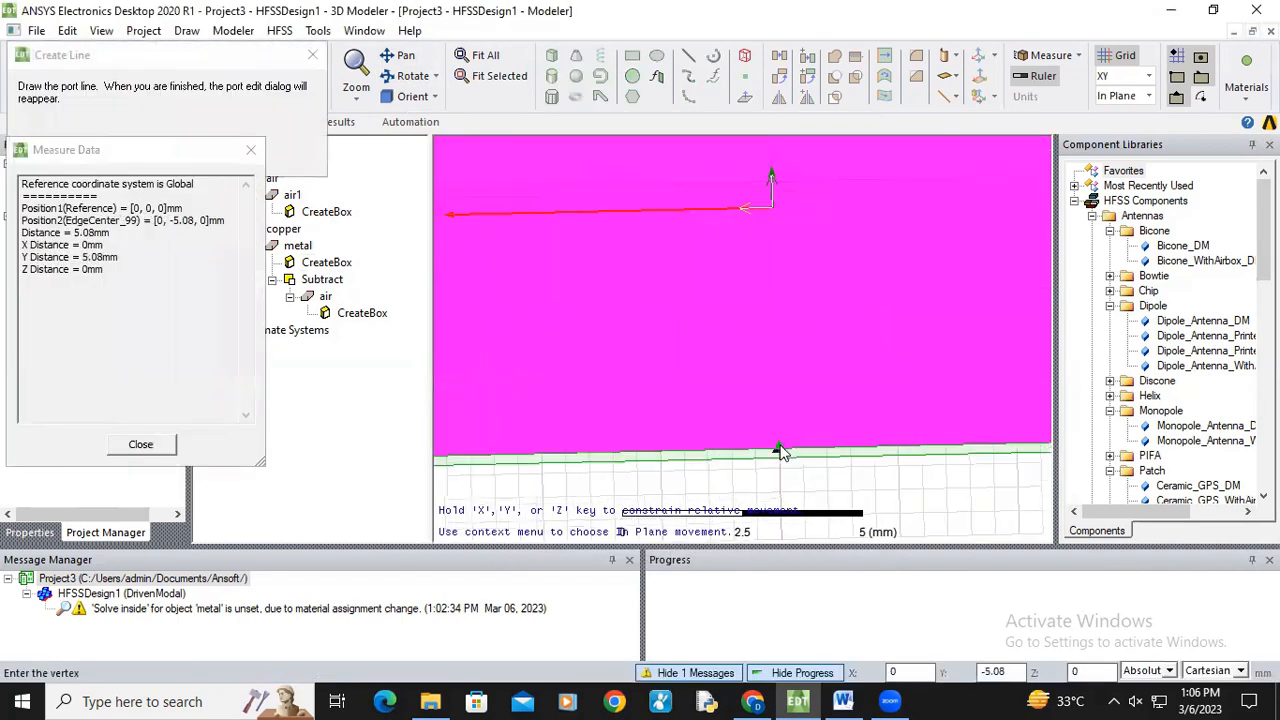
scroll(782, 452, "down", 2)
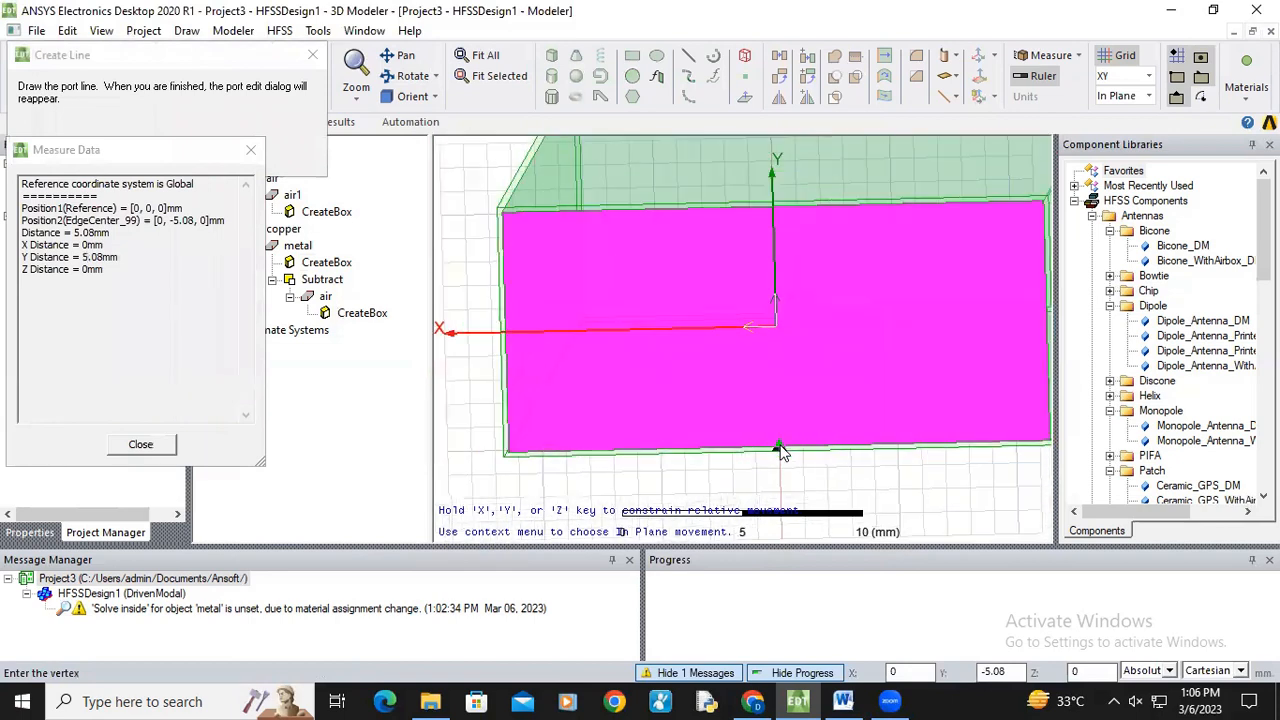
left_click(781, 449)
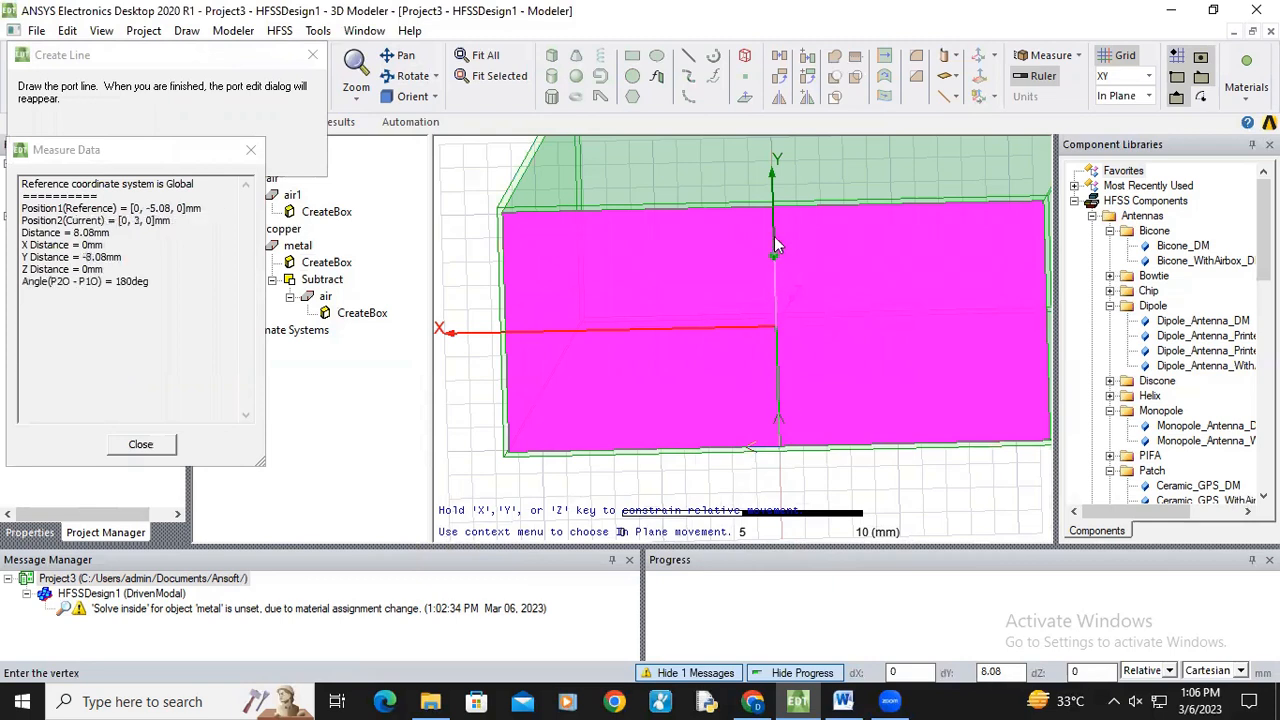
scroll(777, 210, "up", 2)
scroll(777, 210, "up", 3)
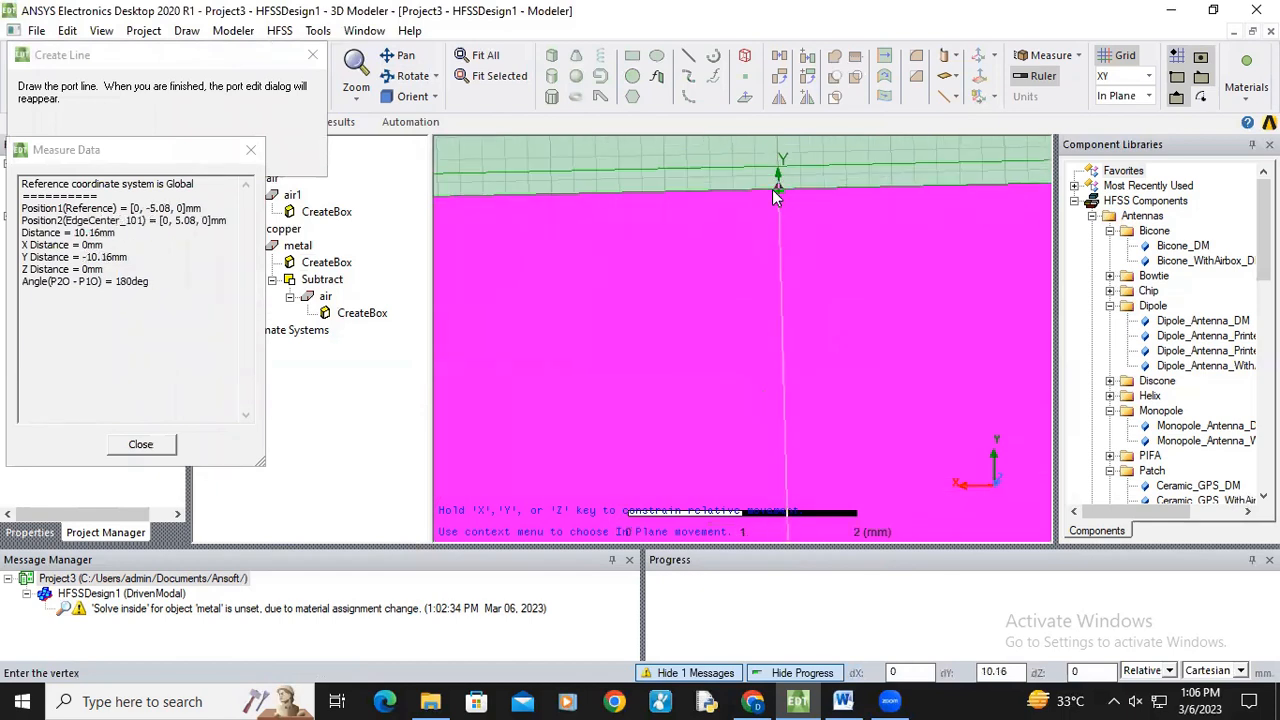
left_click(774, 190)
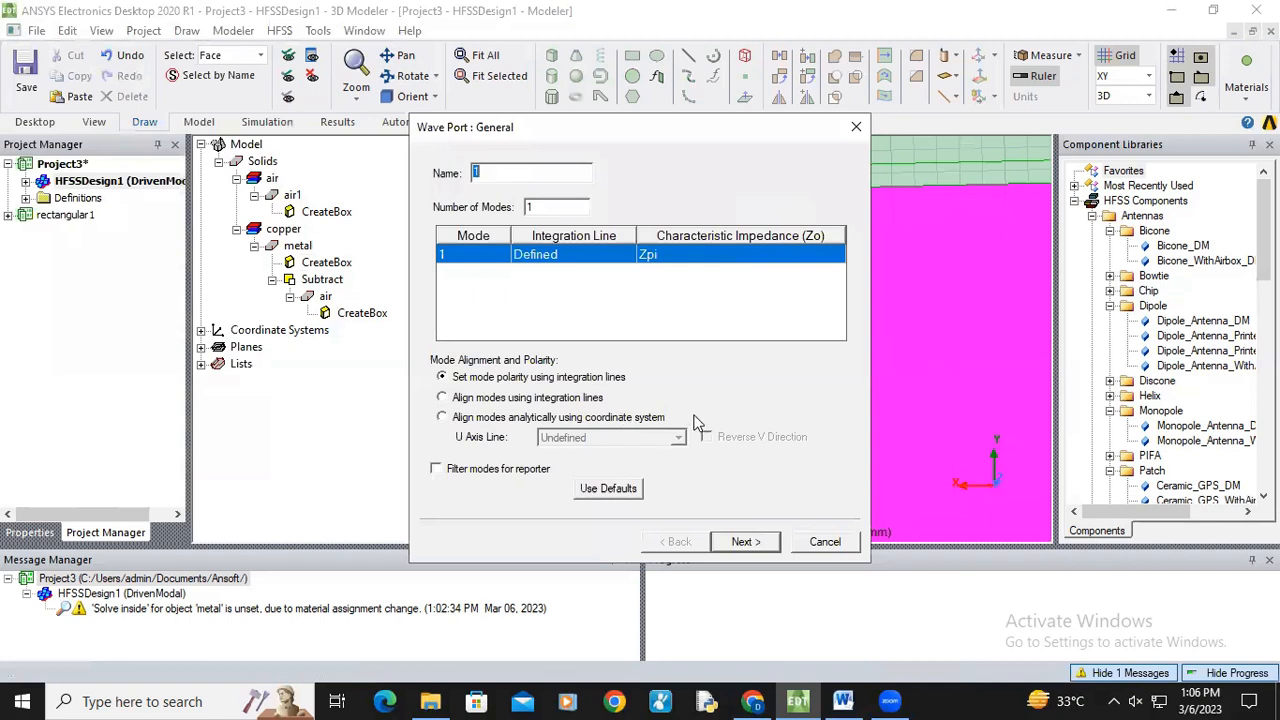
key("Return")
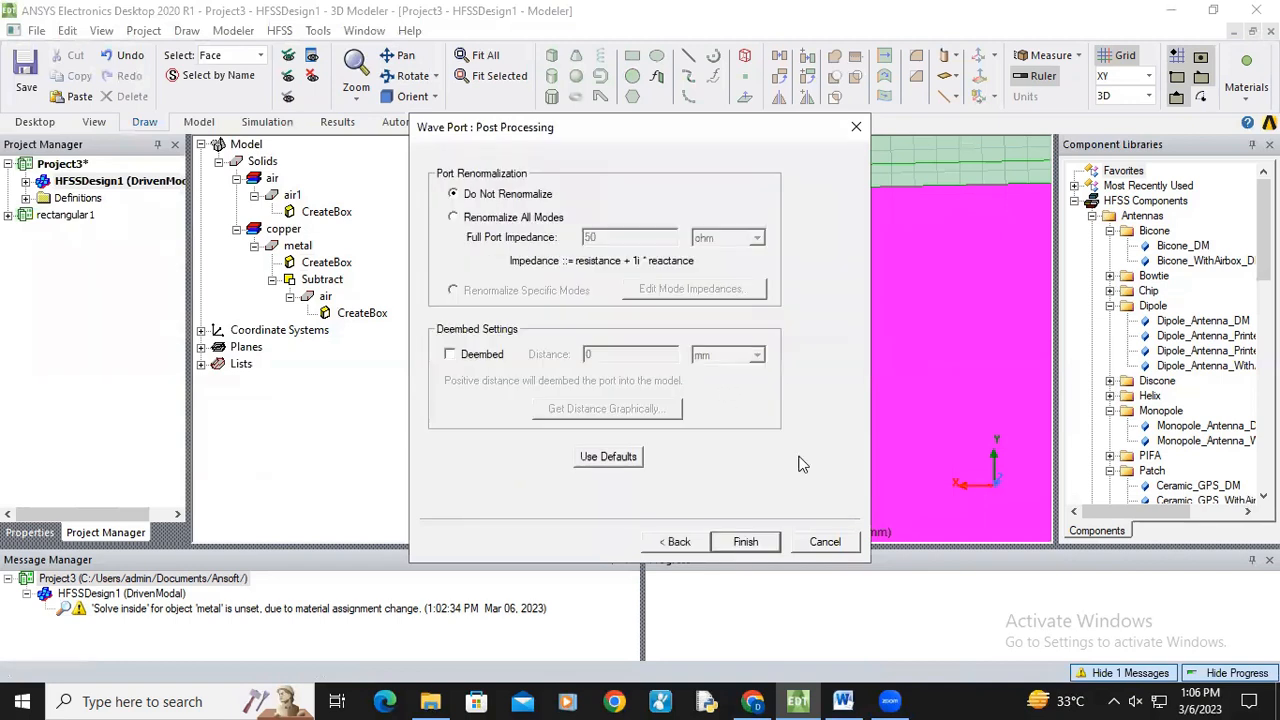
key("Return")
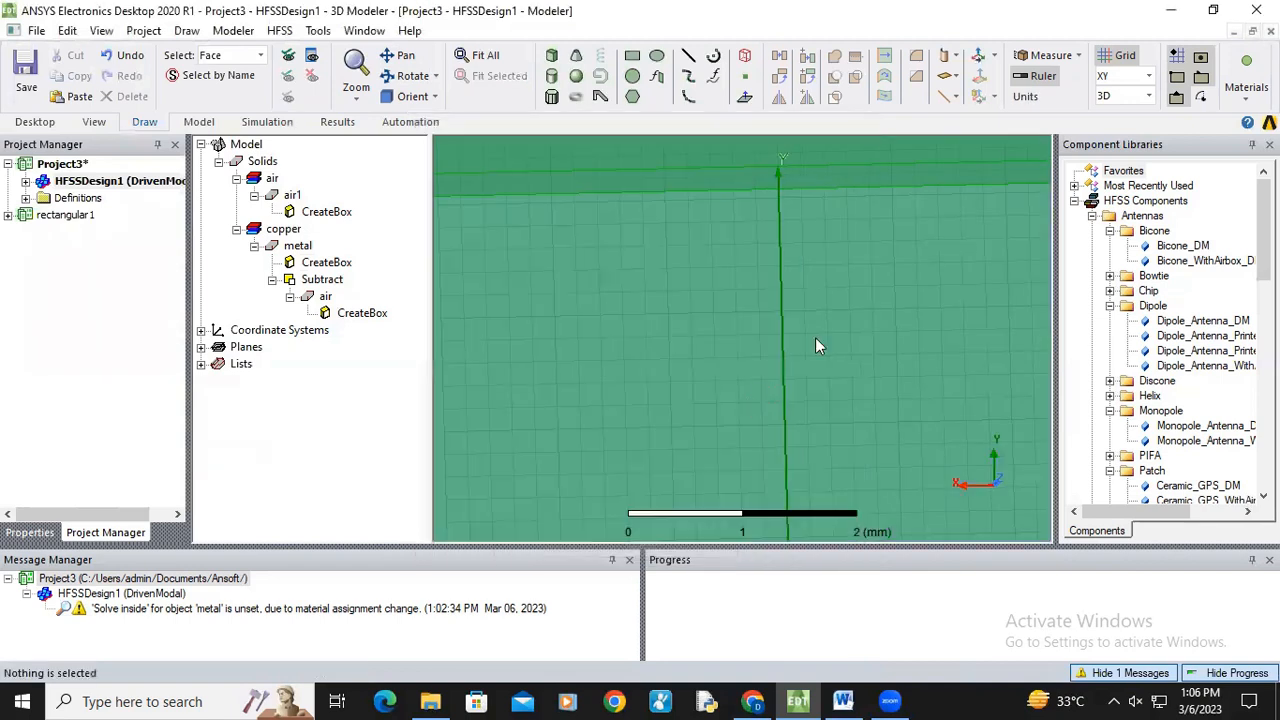
Display excitation 1 from the design's excitations to check the port and its integration line on the end face.
scroll(789, 336, "down", 5)
left_click(832, 386)
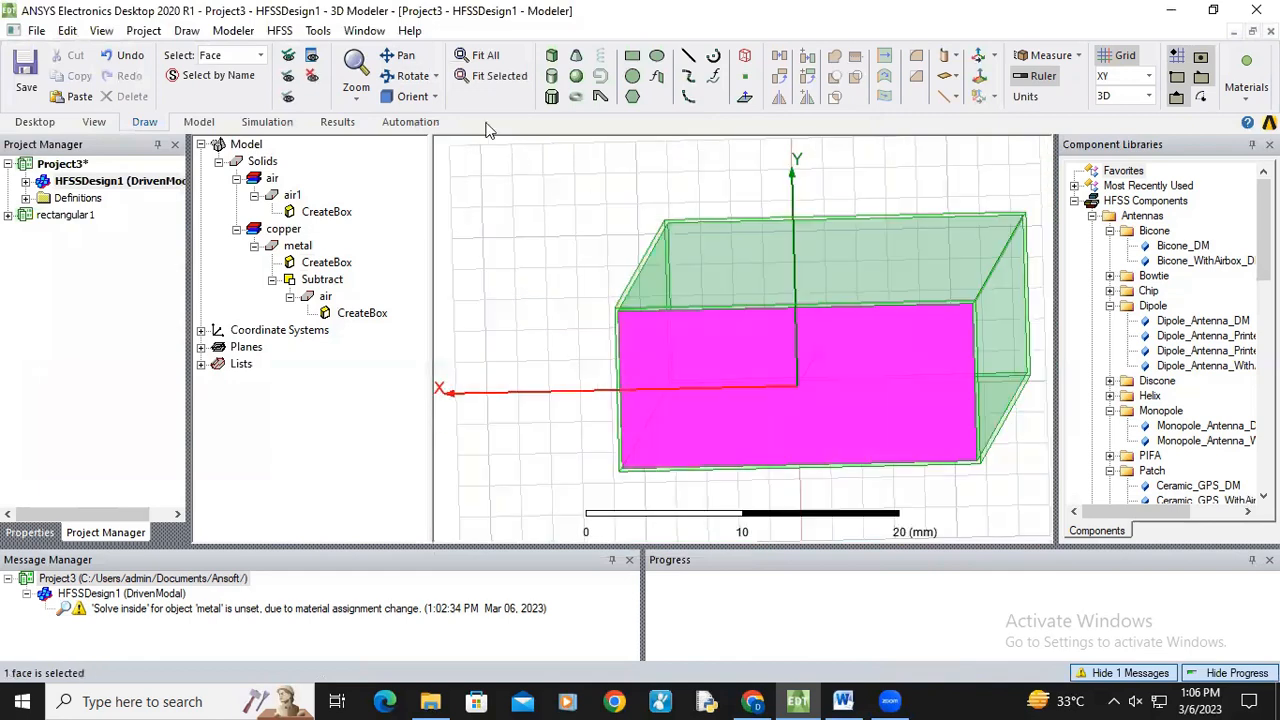
left_click(415, 76)
left_click_drag(843, 356, 354, 196)
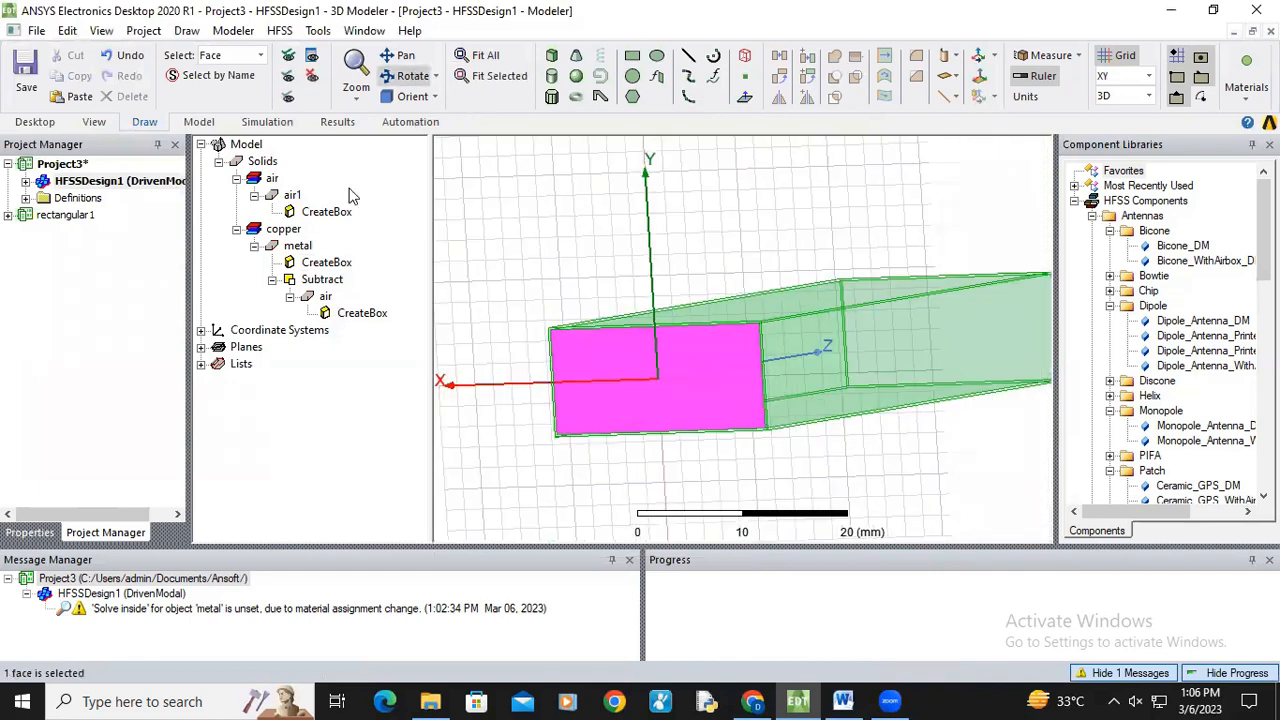
left_click(25, 182)
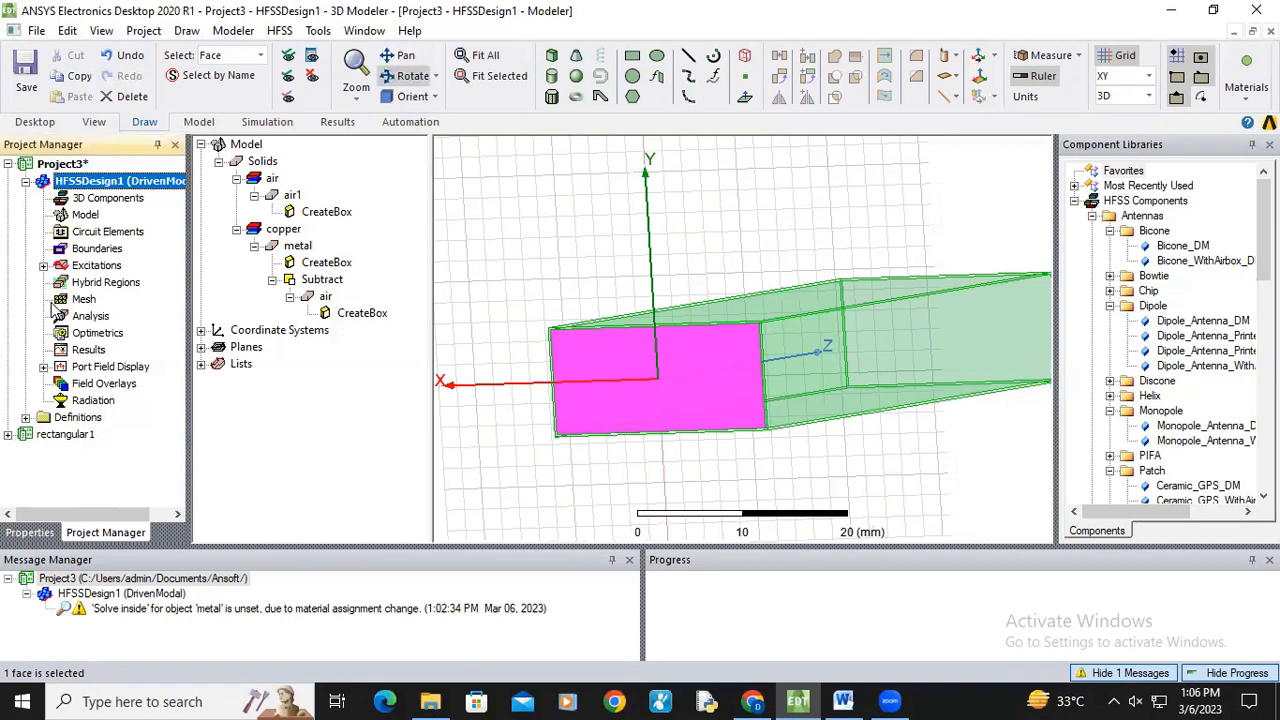
left_click(43, 265)
left_click(92, 282)
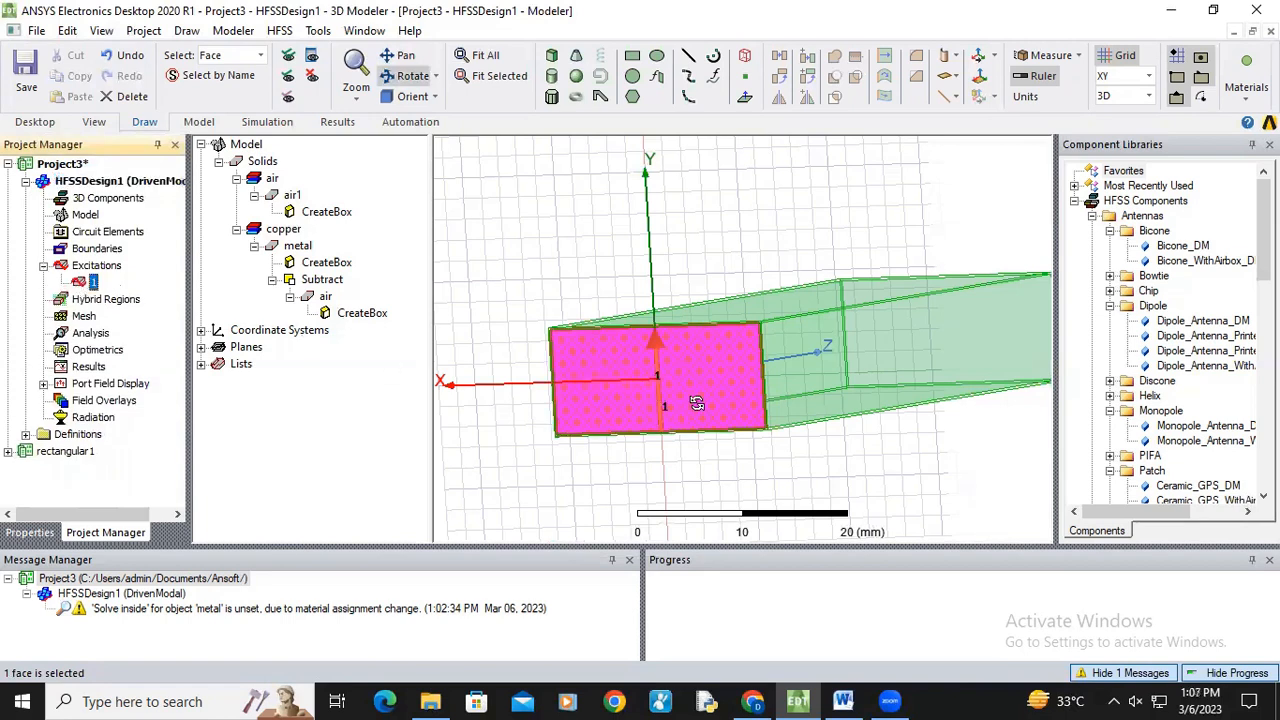
Select the opposite end face of air1, at Z = 60 mm, and start a second wave port excitation on it.
left_click_drag(871, 400, 734, 389)
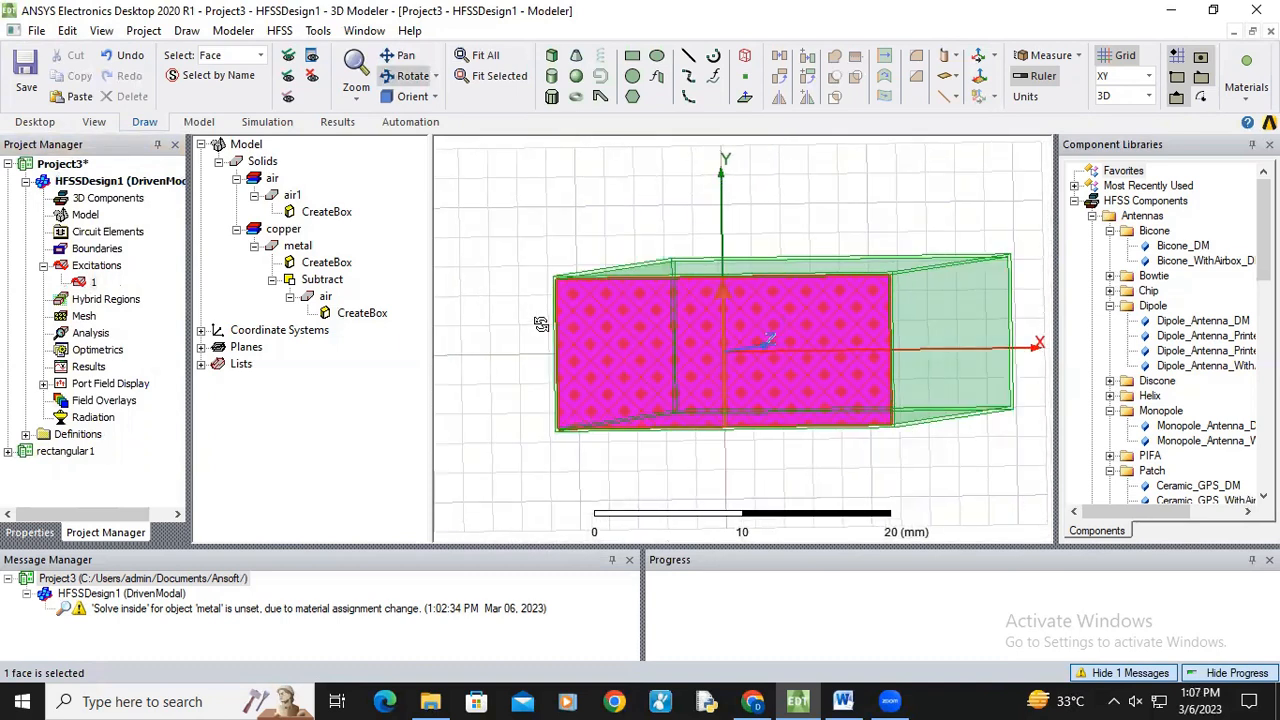
key("Escape")
left_click(802, 341)
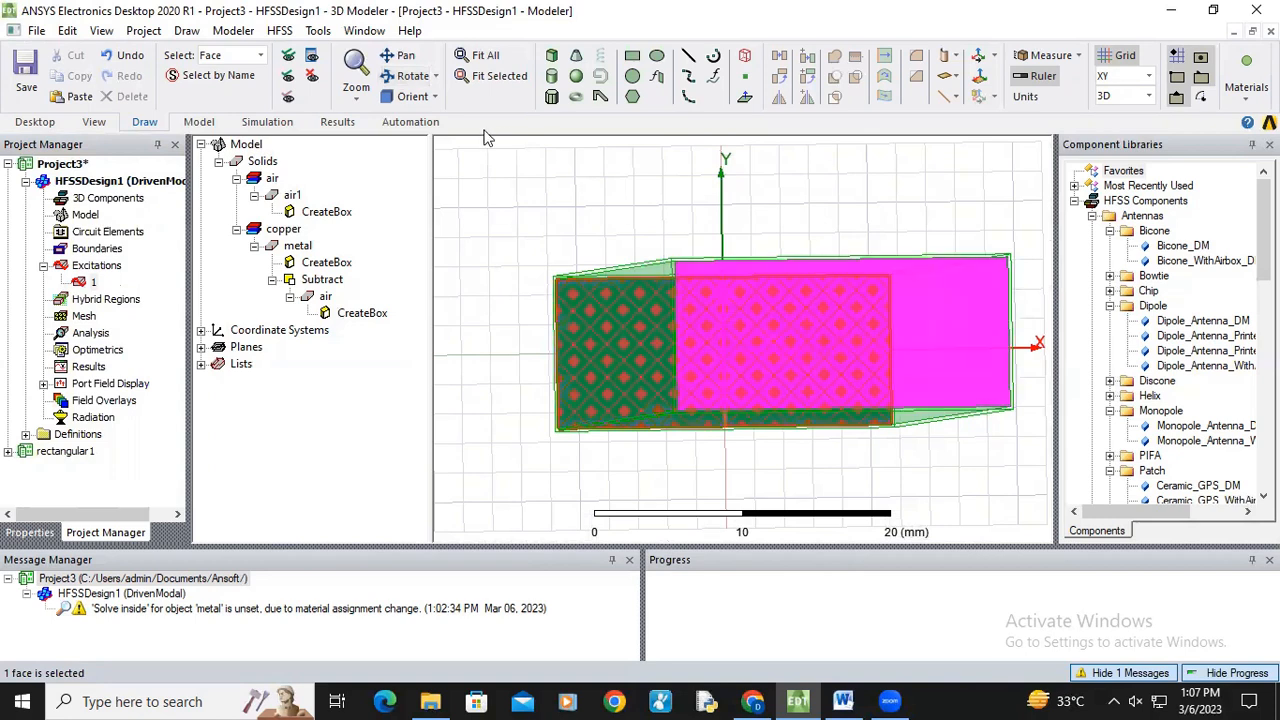
right_click(795, 319)
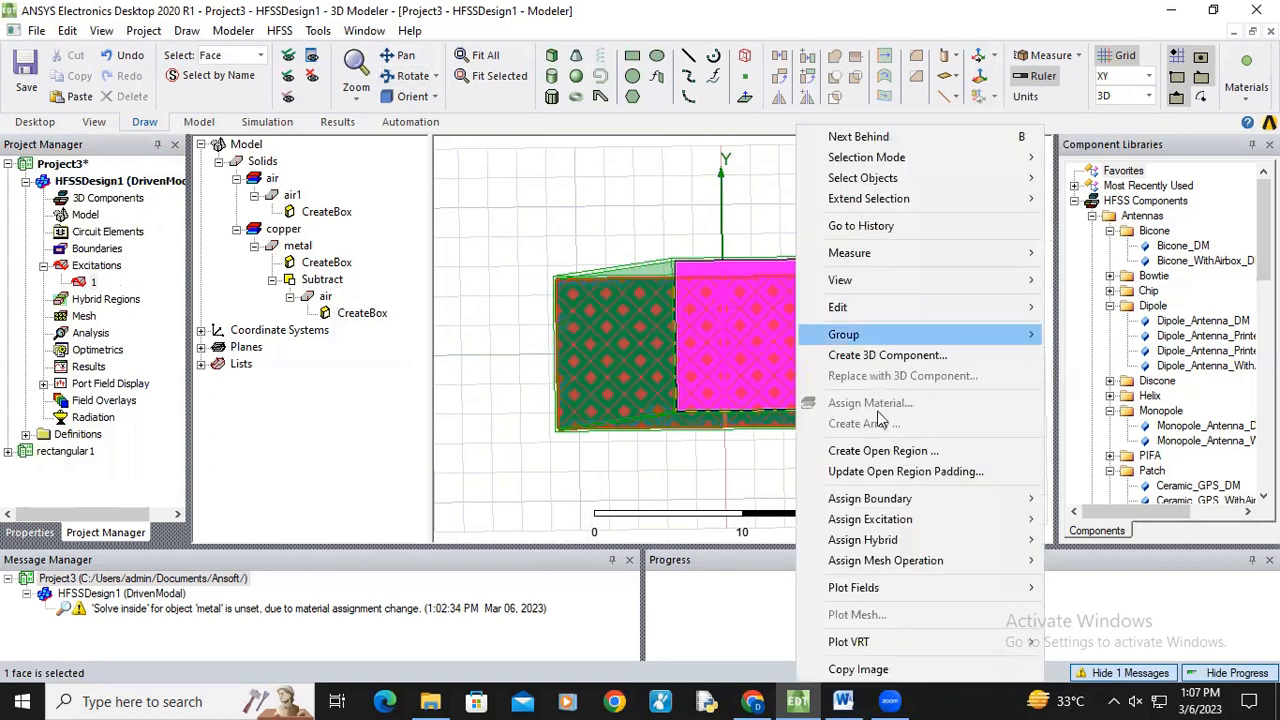
mouse_move(900, 518)
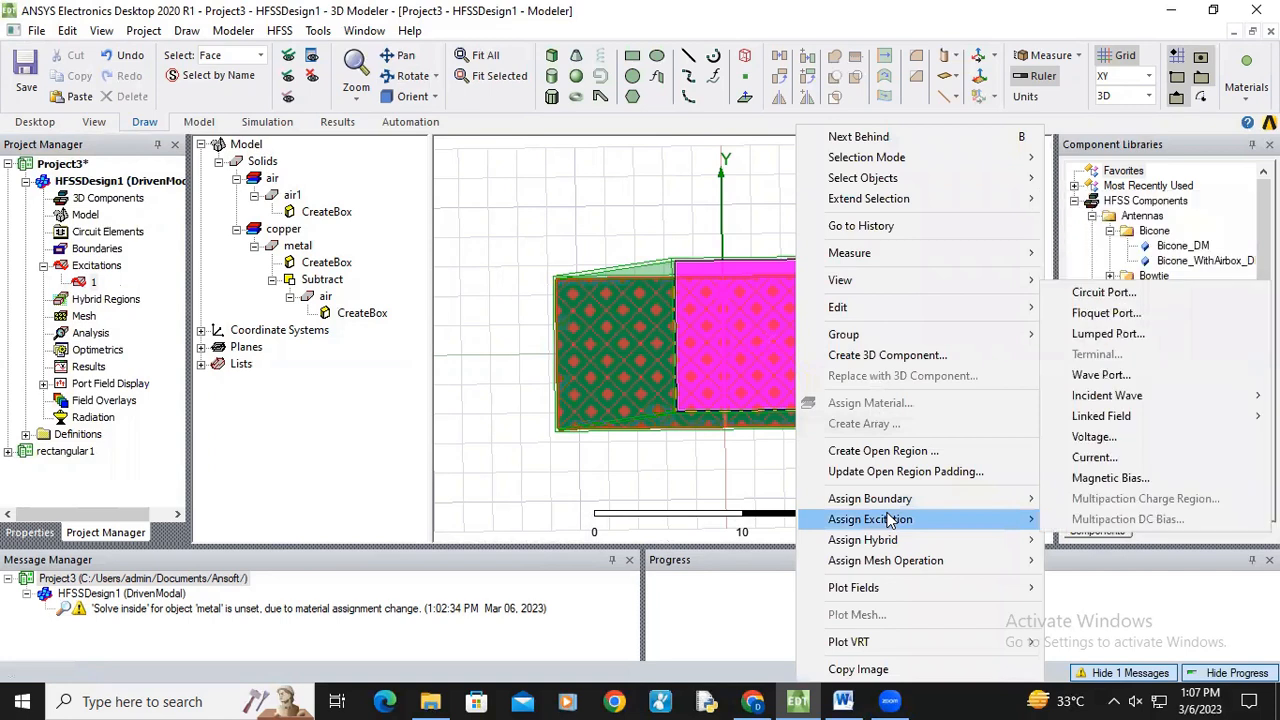
left_click(1093, 375)
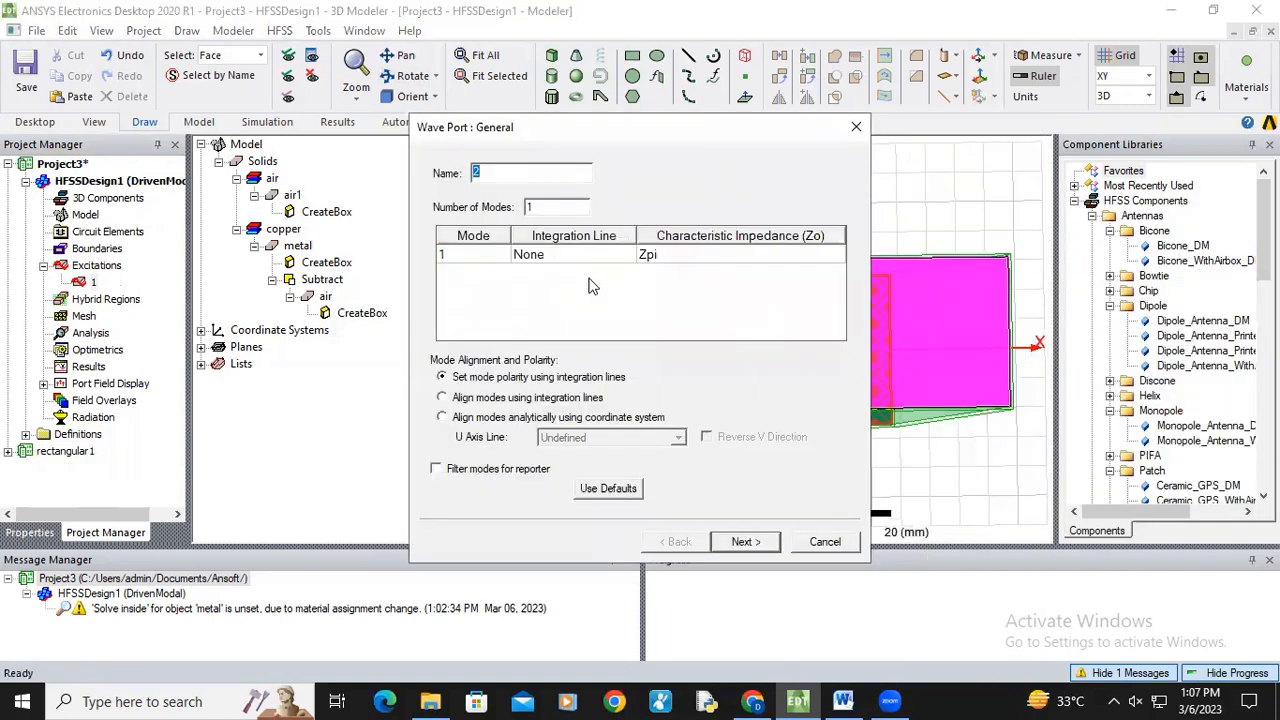
Begin a new integration line for mode 1 of port 2 at the face's lower edge center, (0, -5.08, 60) mm.
left_click(585, 255)
left_click(545, 287)
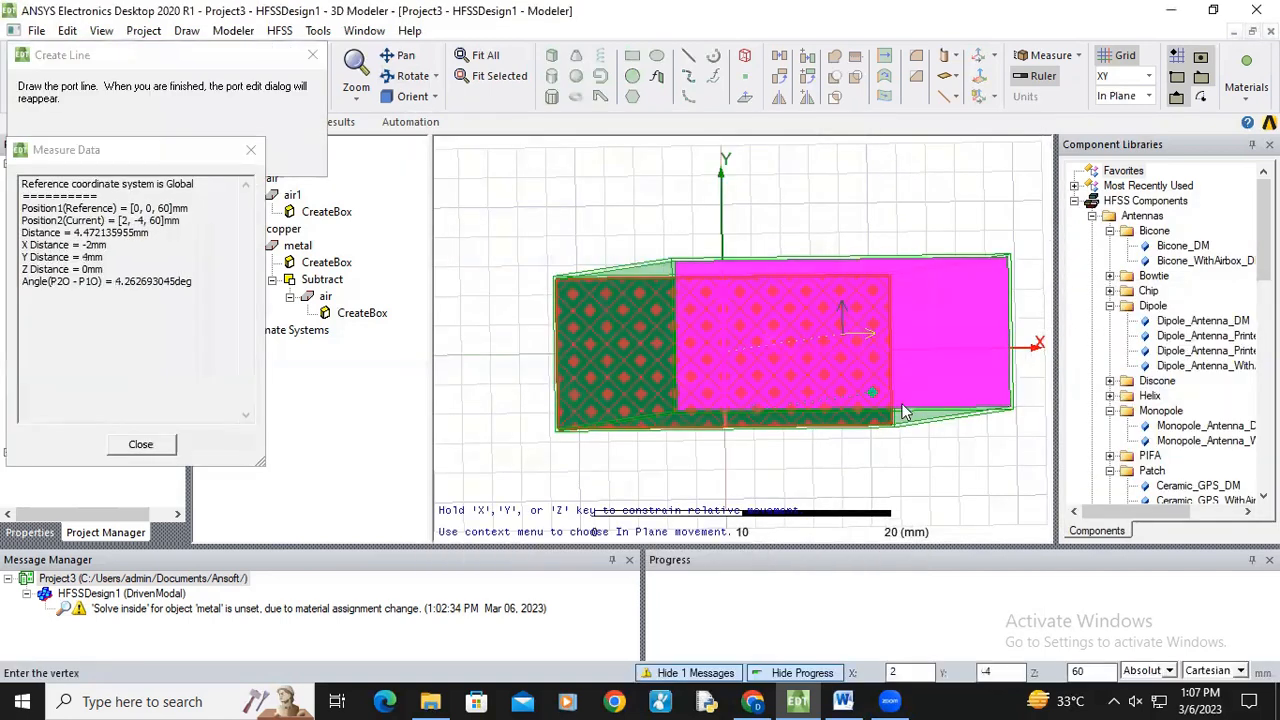
scroll(862, 397, "up", 2)
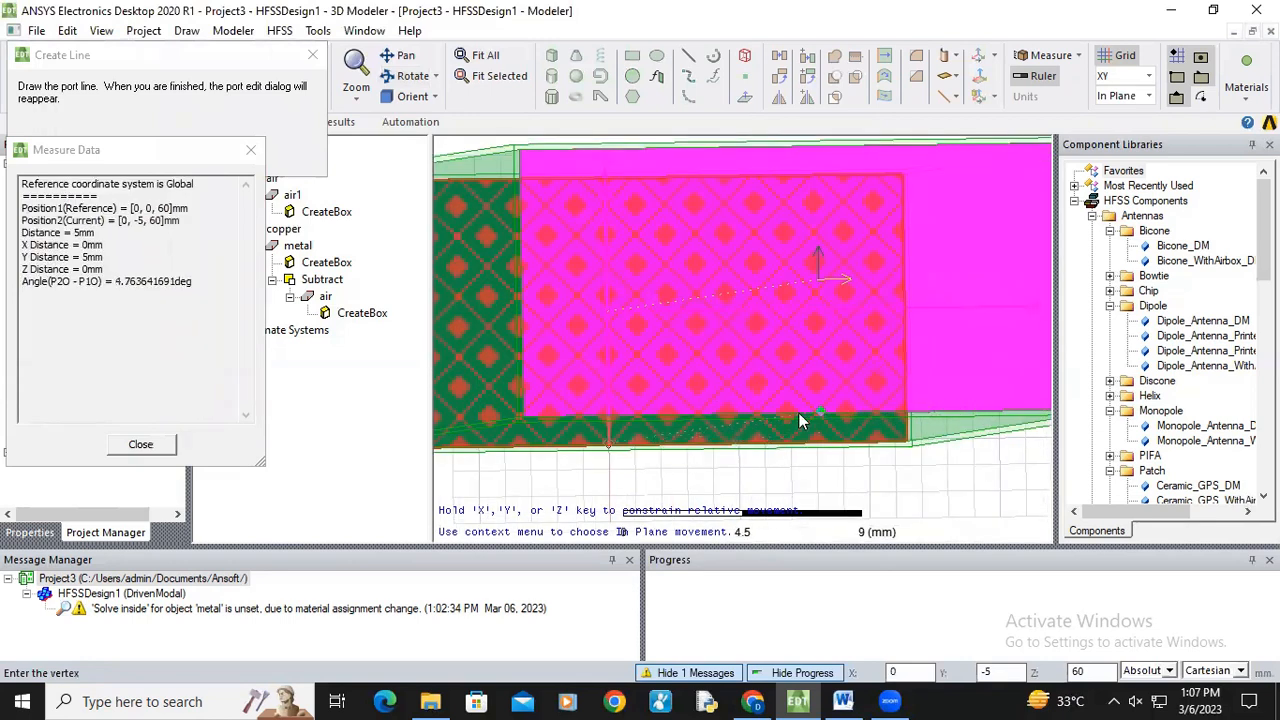
scroll(710, 410, "down", 2)
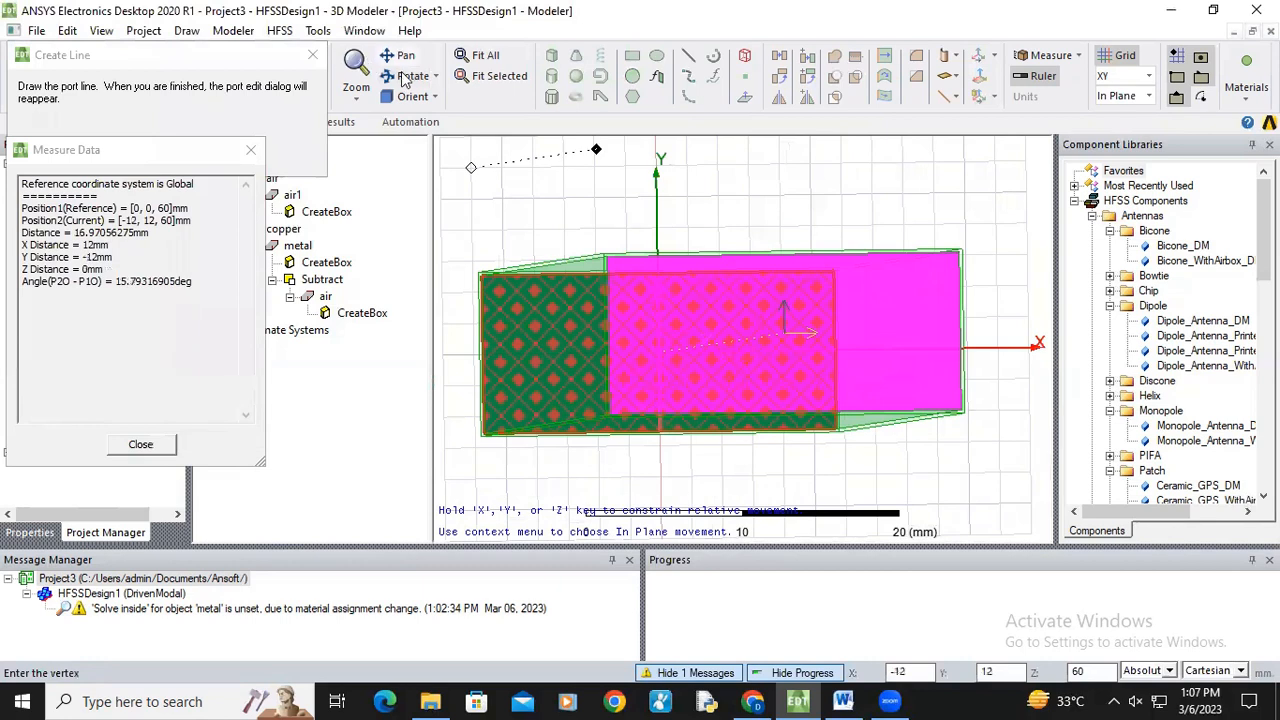
left_click(410, 75)
left_click_drag(748, 286, 737, 343)
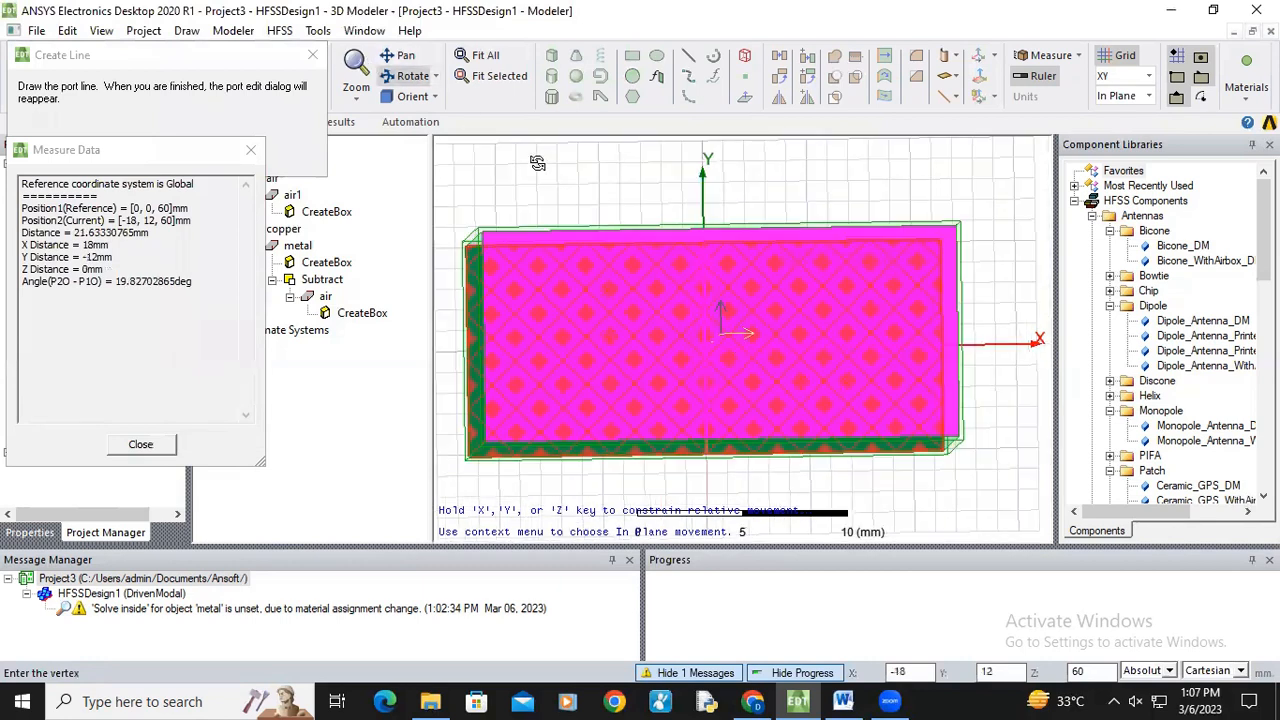
left_click(410, 76)
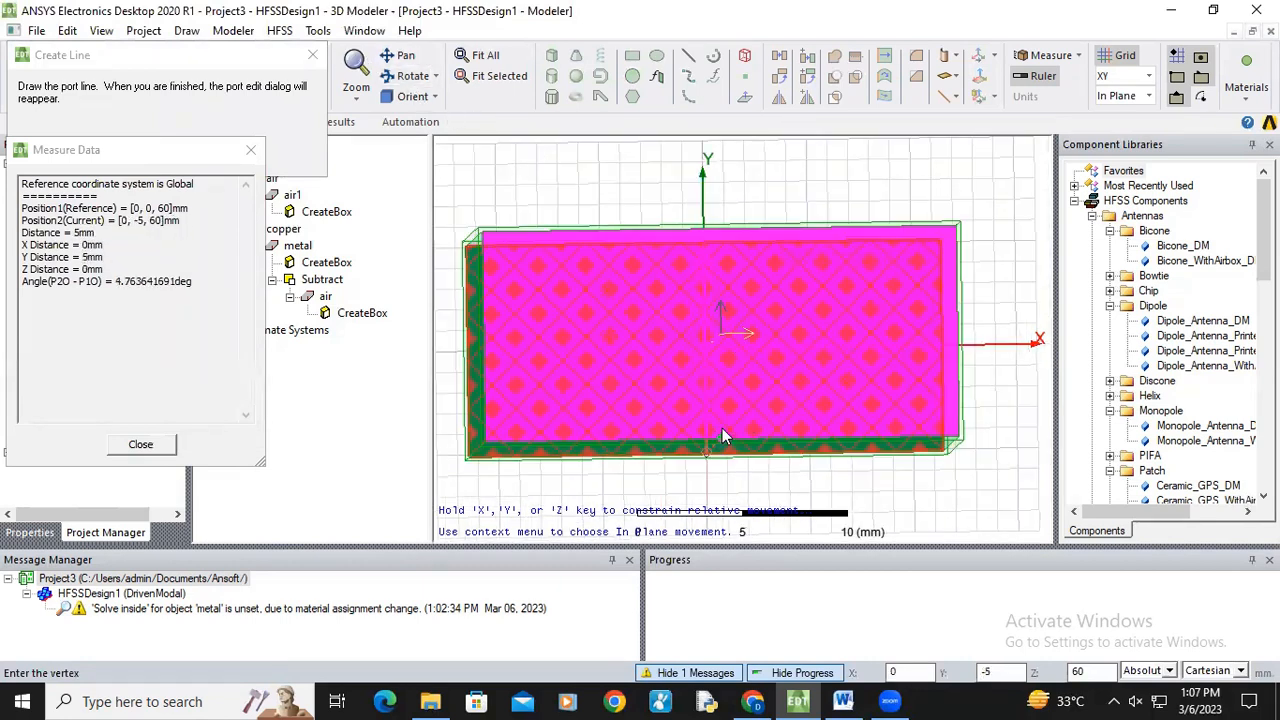
scroll(722, 440, "up", 3)
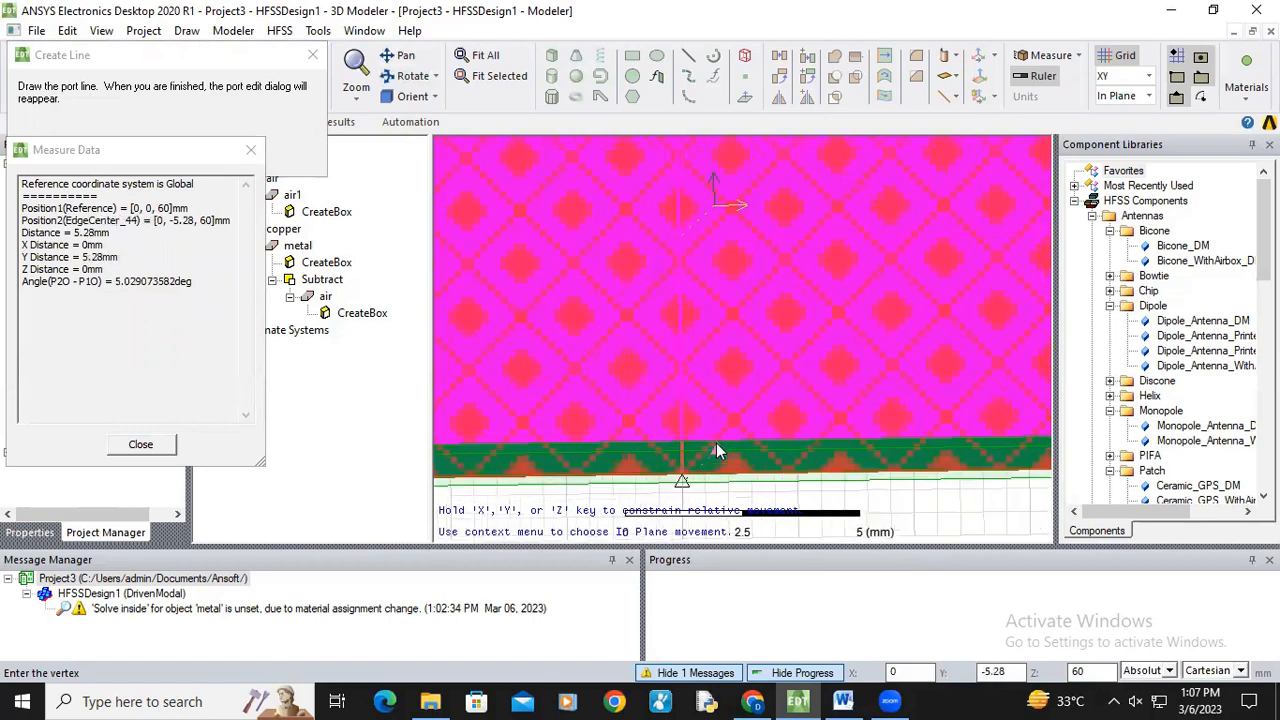
scroll(716, 448, "up", 1)
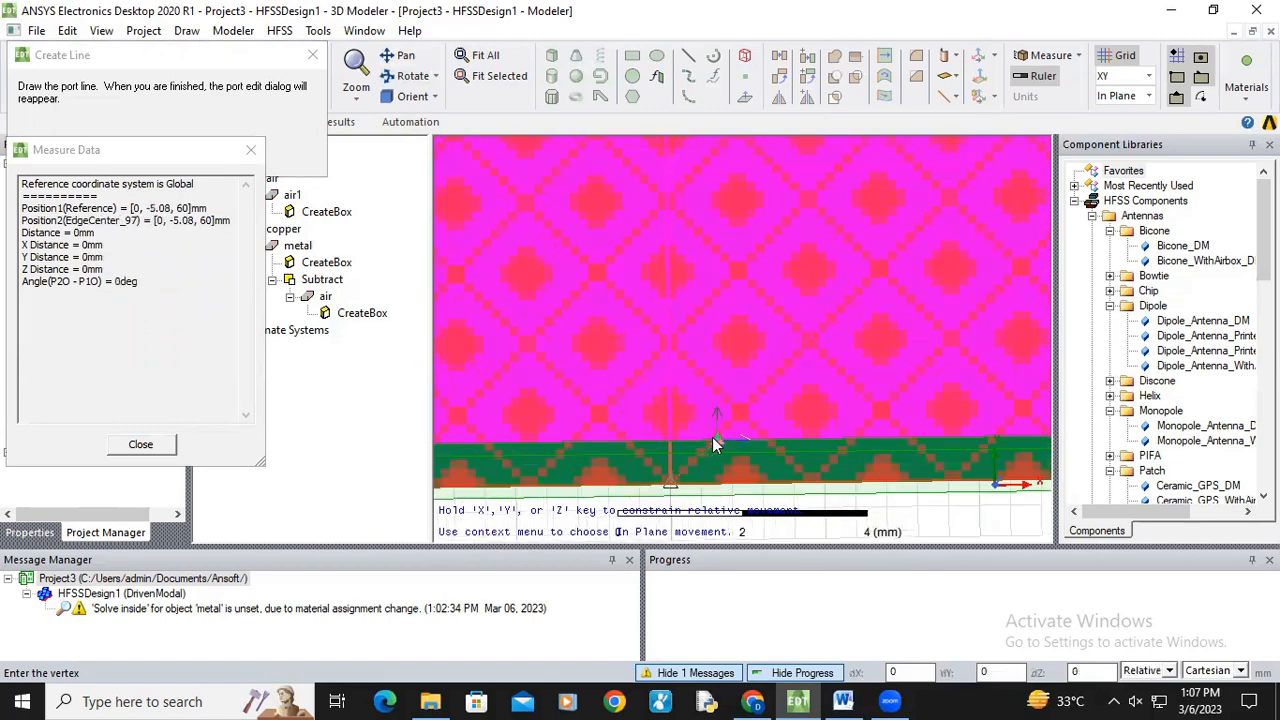
End the integration line at the upper edge center, (0, 5.08, 60) mm, and finish port 2 without renormalization.
scroll(712, 437, "down", 4)
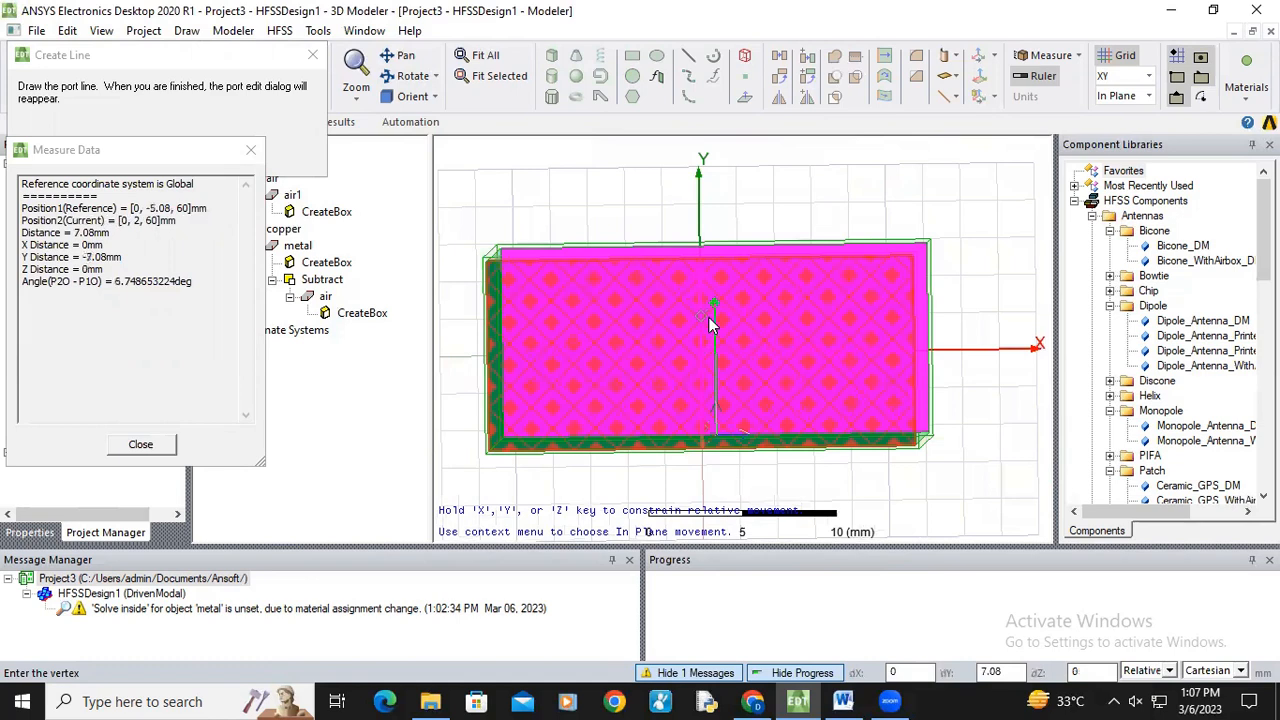
scroll(707, 259, "up", 2)
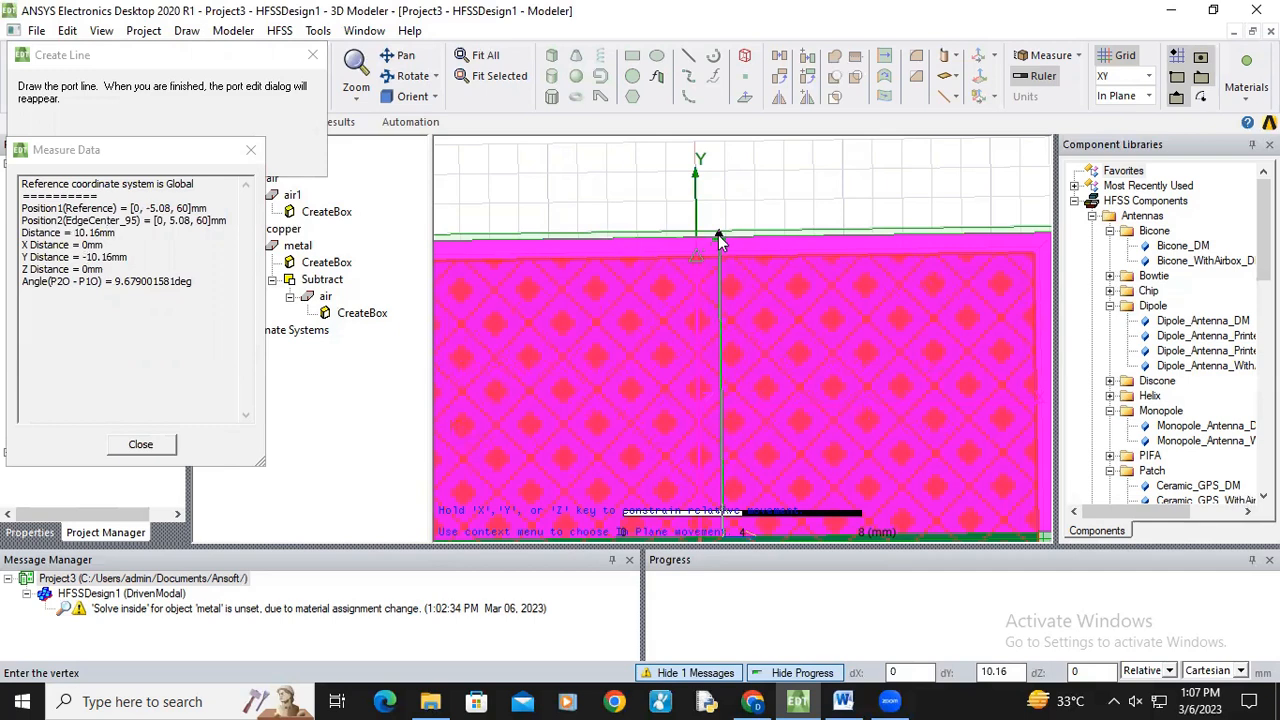
left_click(718, 234)
left_click(743, 541)
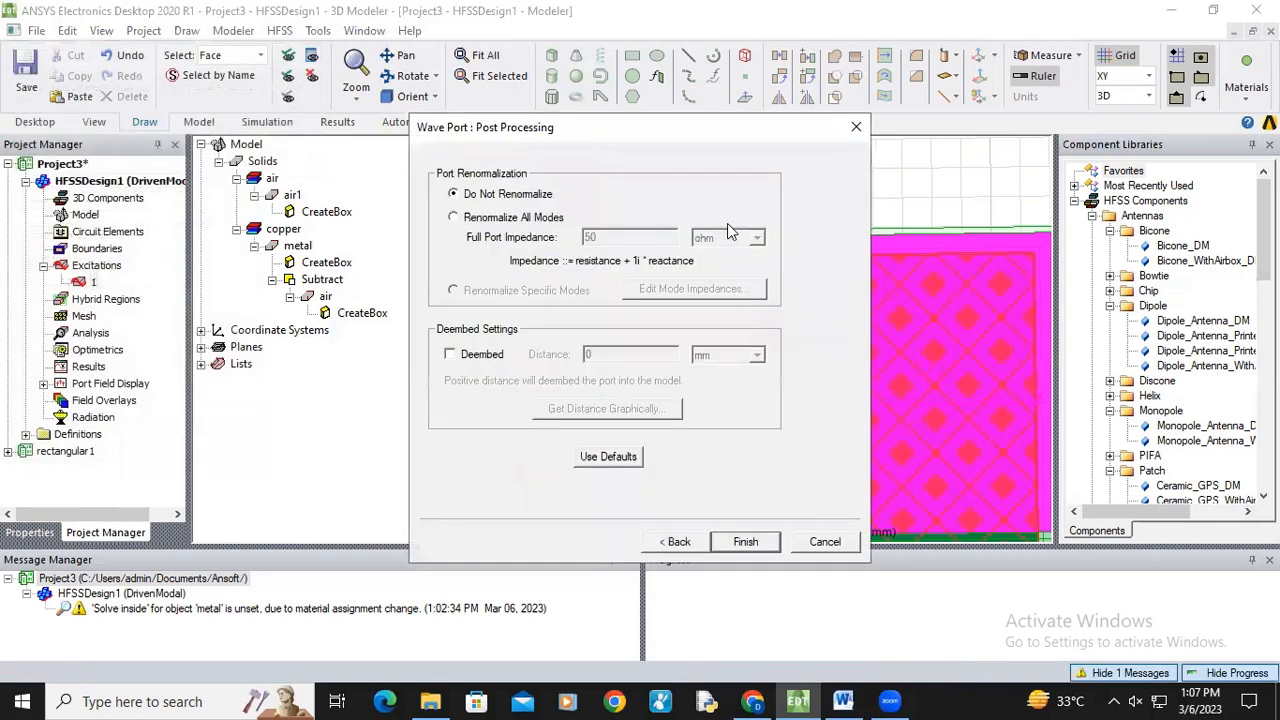
left_click_drag(690, 135, 830, 135)
left_click(881, 477)
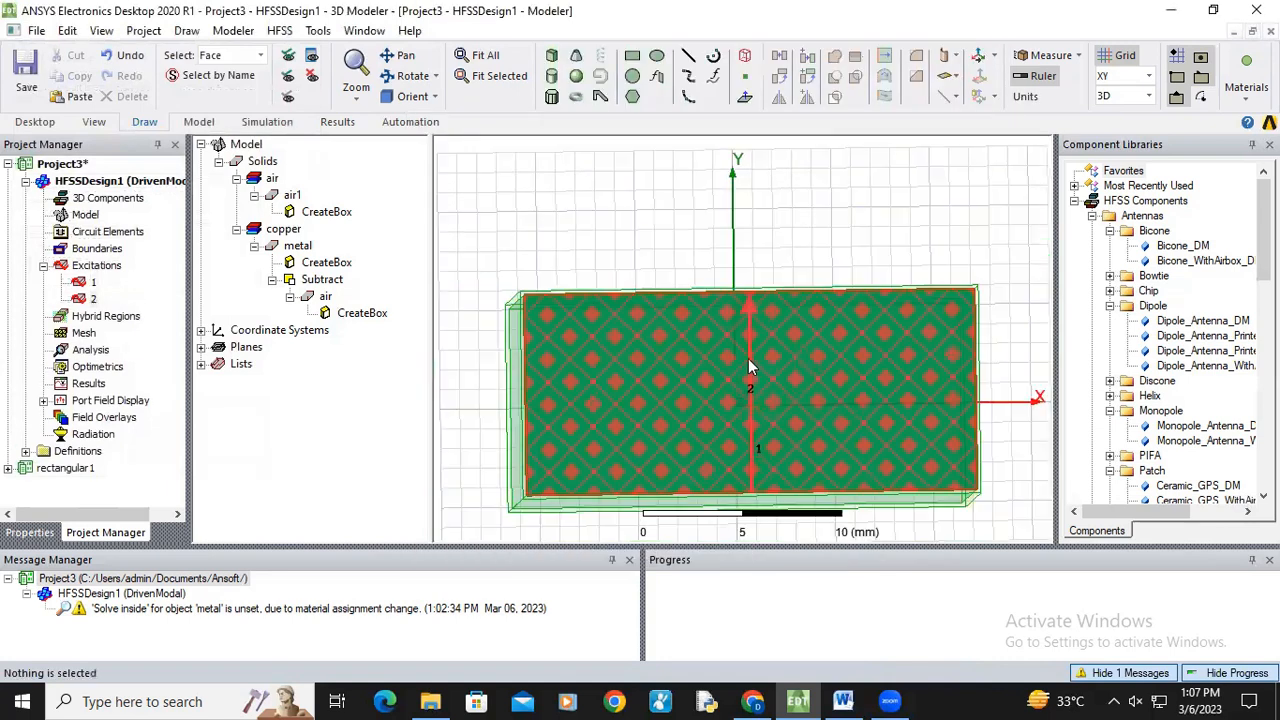
Display excitations 1 and 2 in turn to check both wave ports and their integration lines on the waveguide ends.
left_click(407, 75)
mouse_move(760, 330)
left_mouse_down()
mouse_move(703, 316)
mouse_move(714, 363)
mouse_move(863, 375)
left_mouse_up()
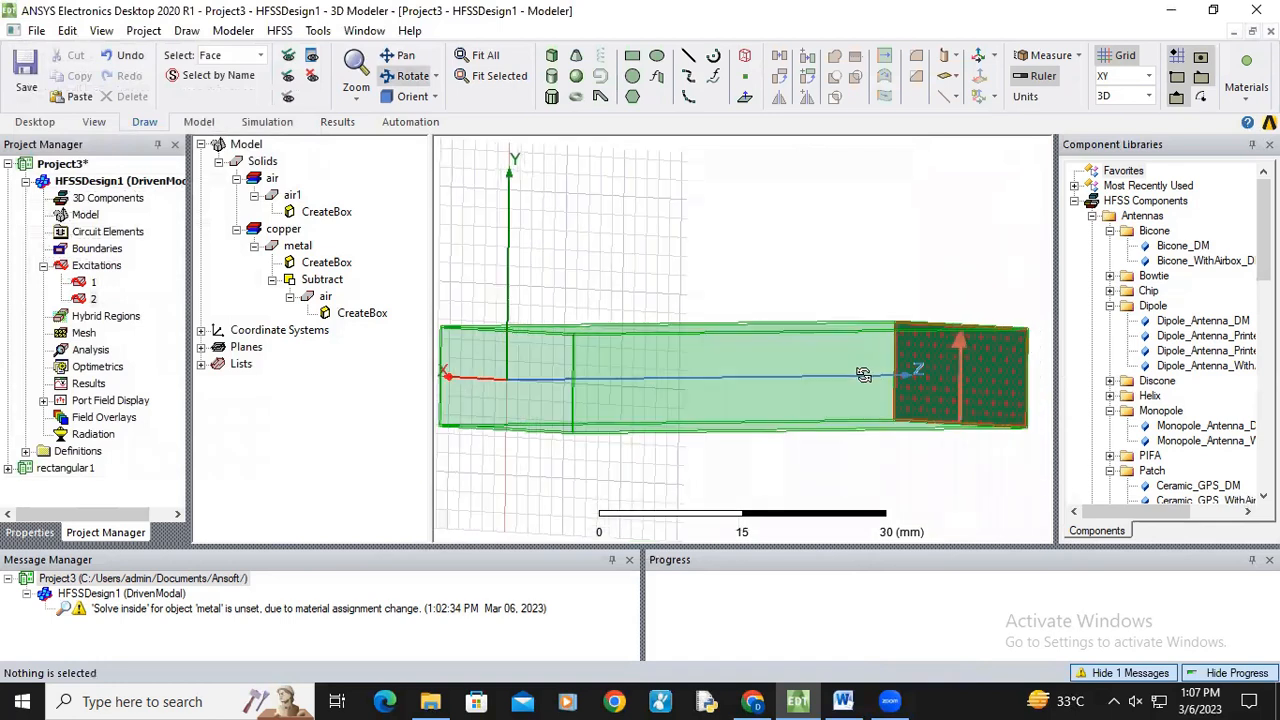
left_click(93, 283)
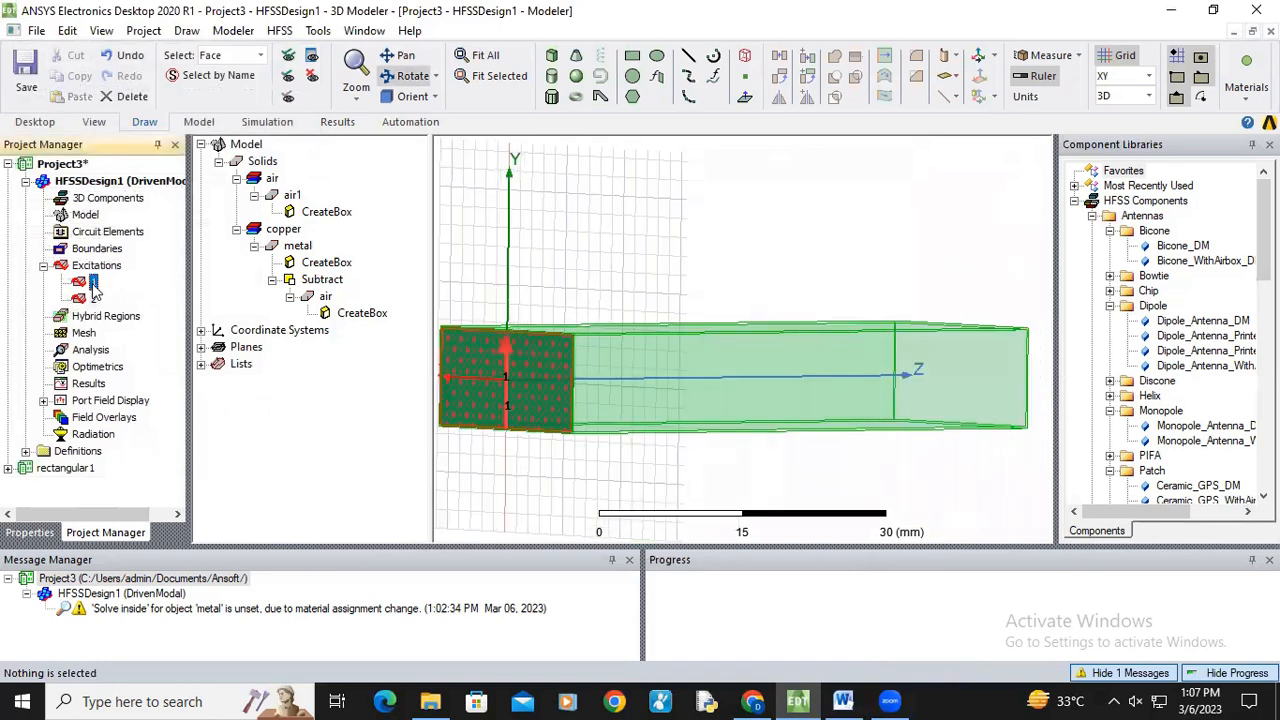
left_click(93, 299)
left_click_drag(787, 379, 694, 381)
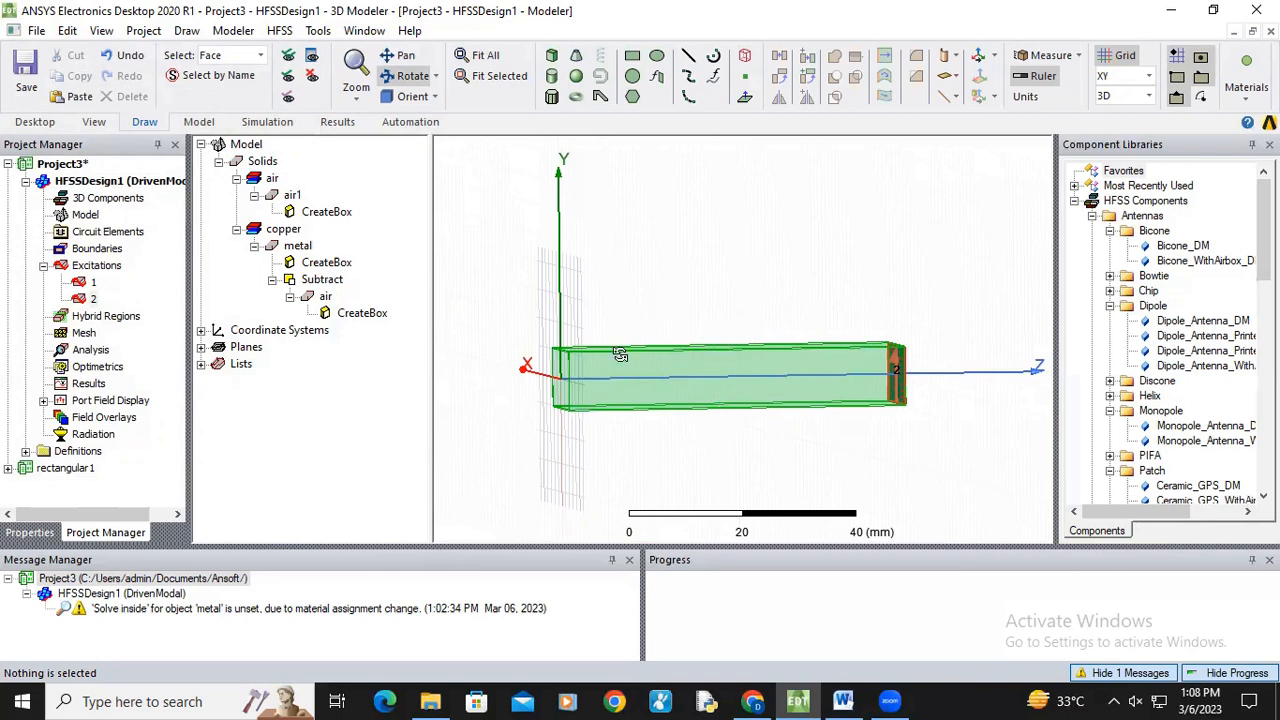
left_click_drag(653, 377, 613, 357)
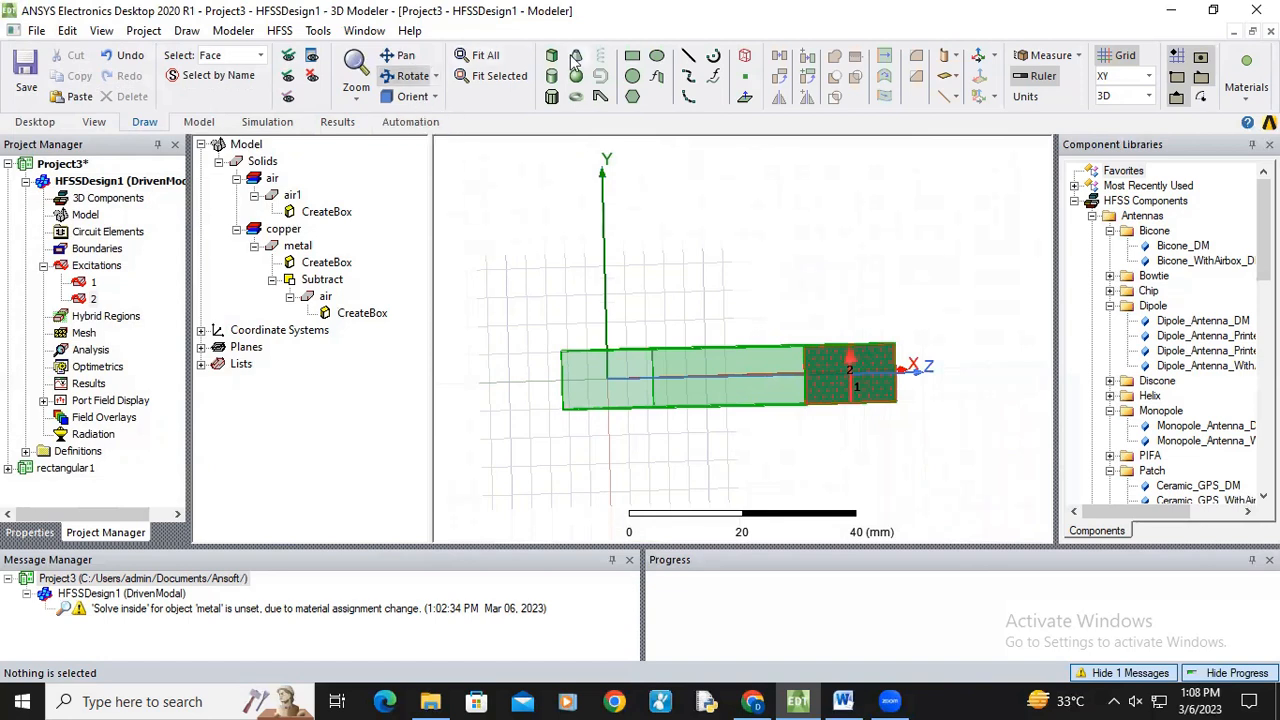
Draw a box about 10 × 5 × 15 mm beside the waveguide, starting at (10, 15, 0) mm.
left_click(575, 98)
left_click(641, 299)
left_click(683, 315)
left_click(744, 316)
left_click_drag(805, 404, 737, 381, "alt")
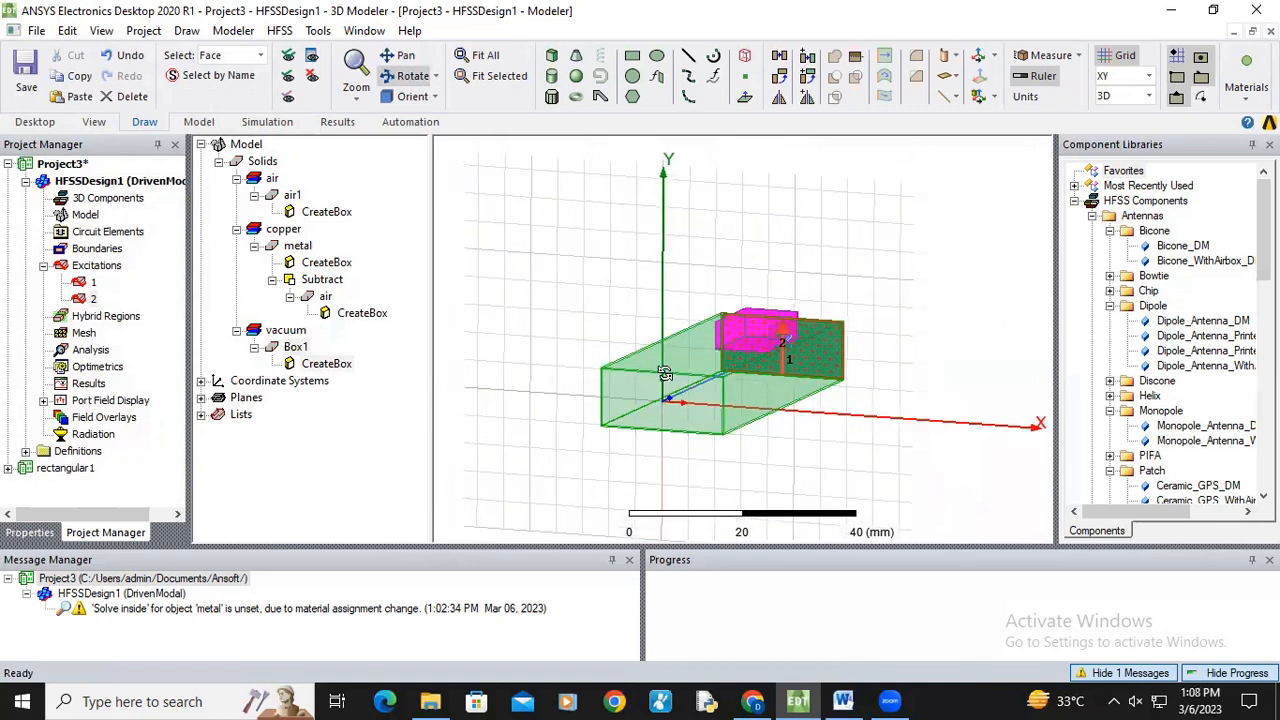
Rename the new box as radiation and set its material to air.
left_click(296, 347)
double_click(296, 347)
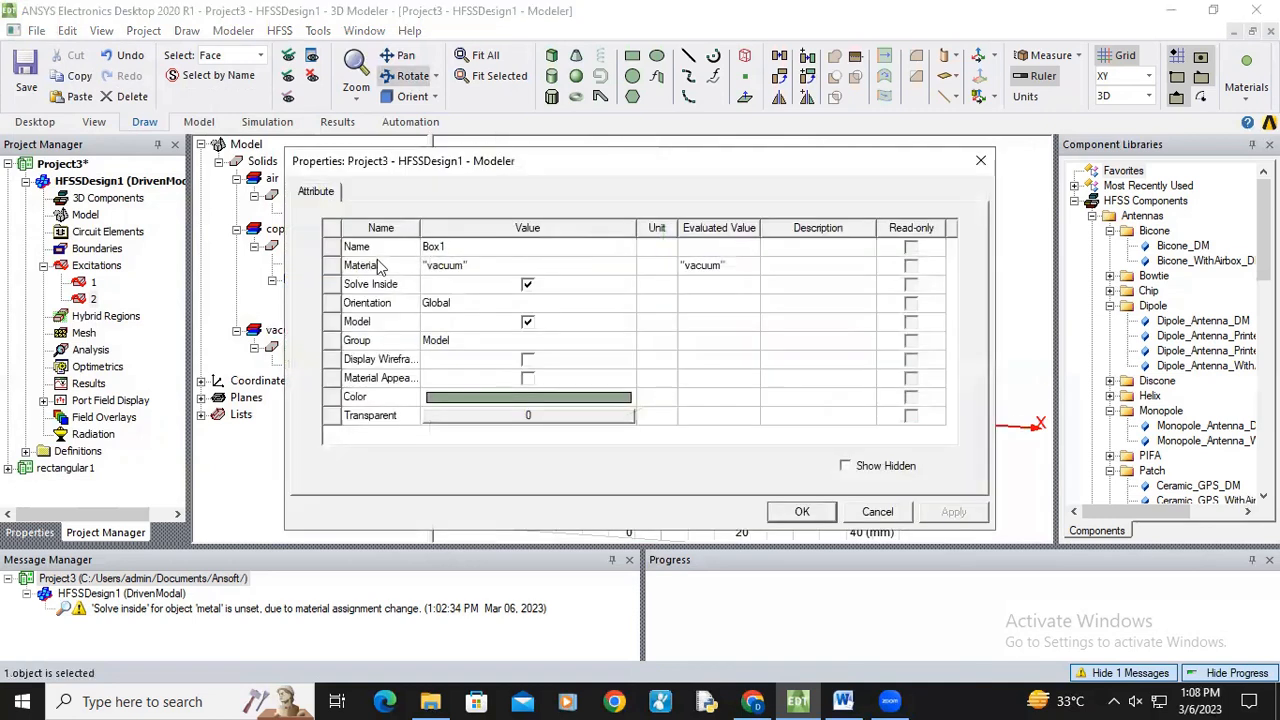
left_click(464, 247)
type("rad")
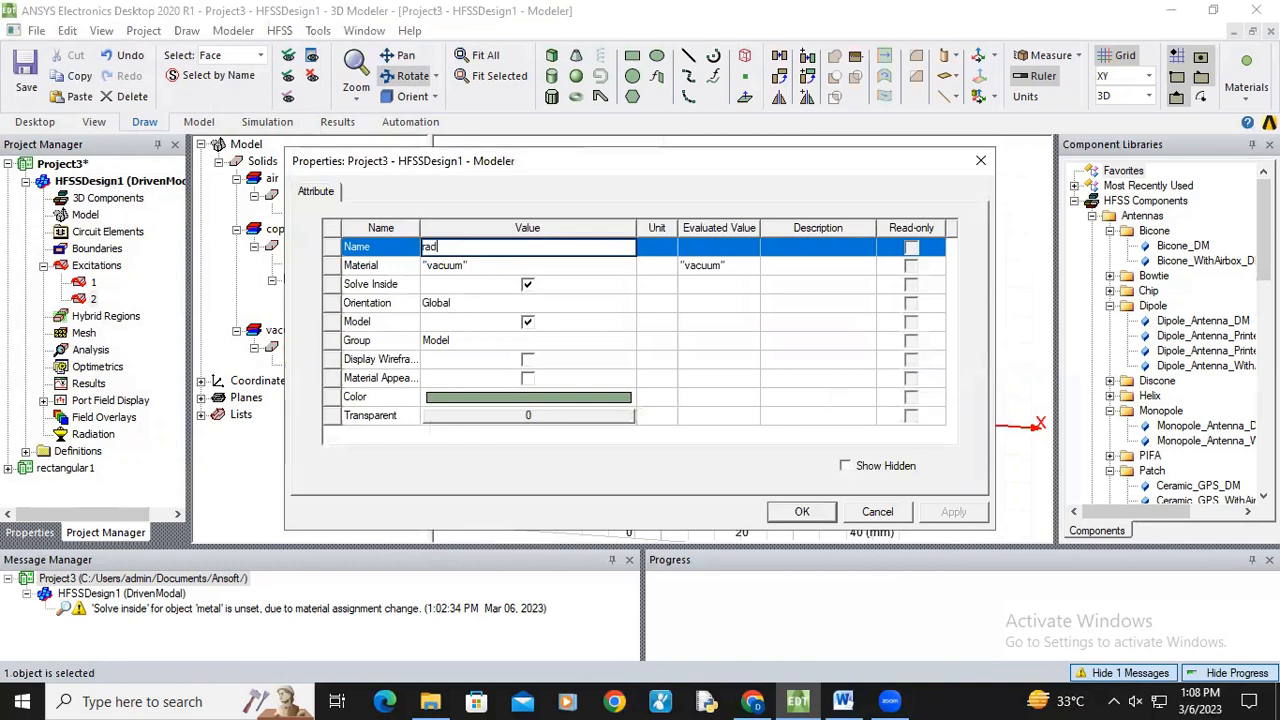
type("iation")
left_click(472, 267)
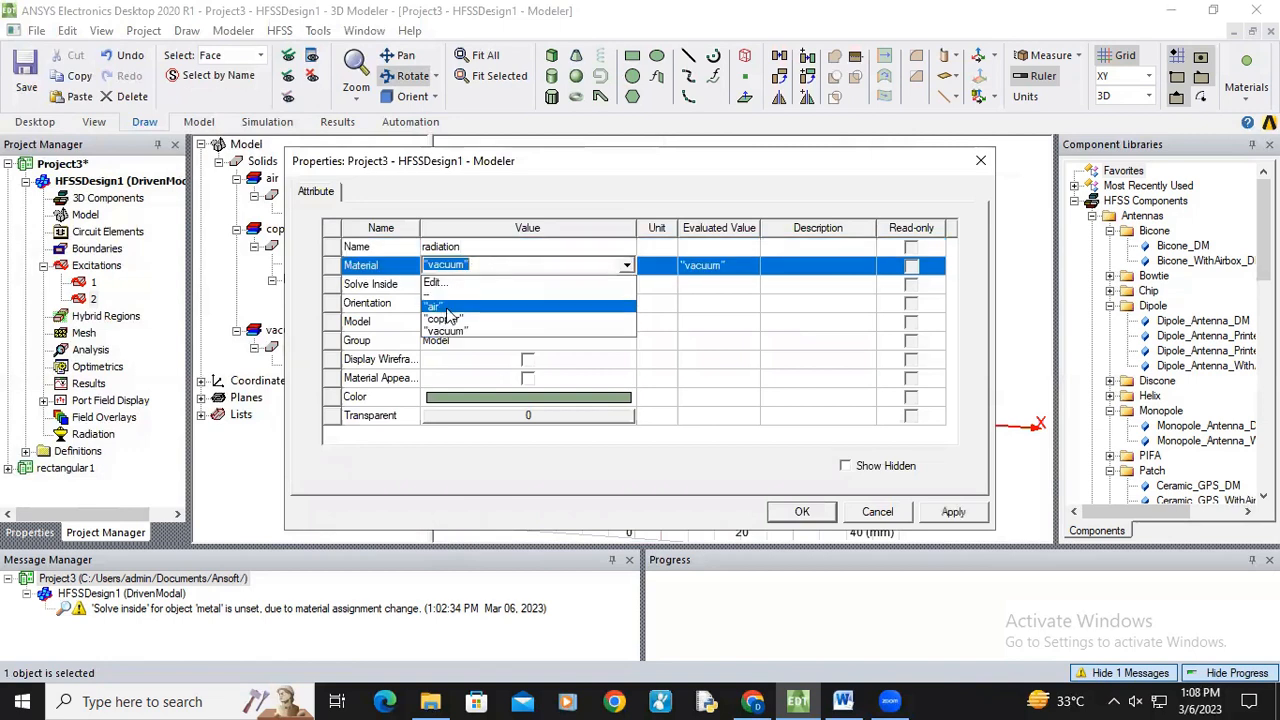
left_click(448, 307)
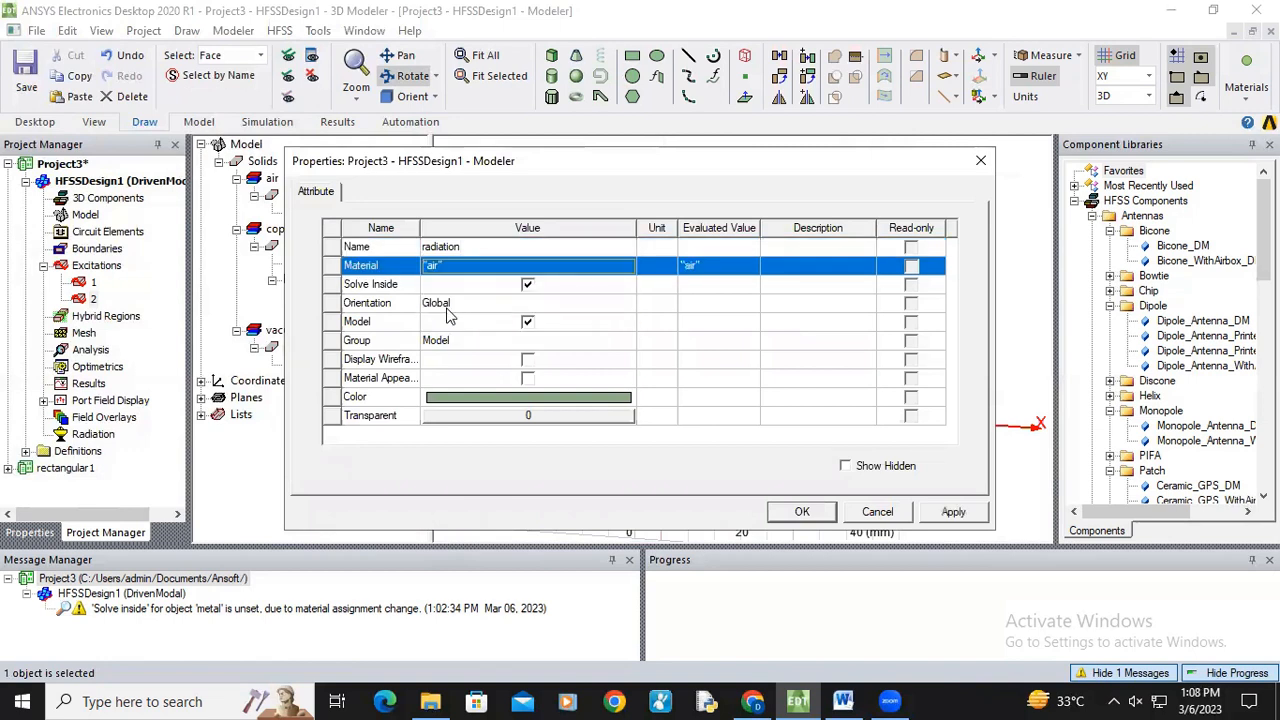
Give the radiation box a dark blue color (0, 64, 128) and a transparency of 0.6, and apply the properties.
left_click(522, 398)
left_click(546, 285)
left_click(466, 475)
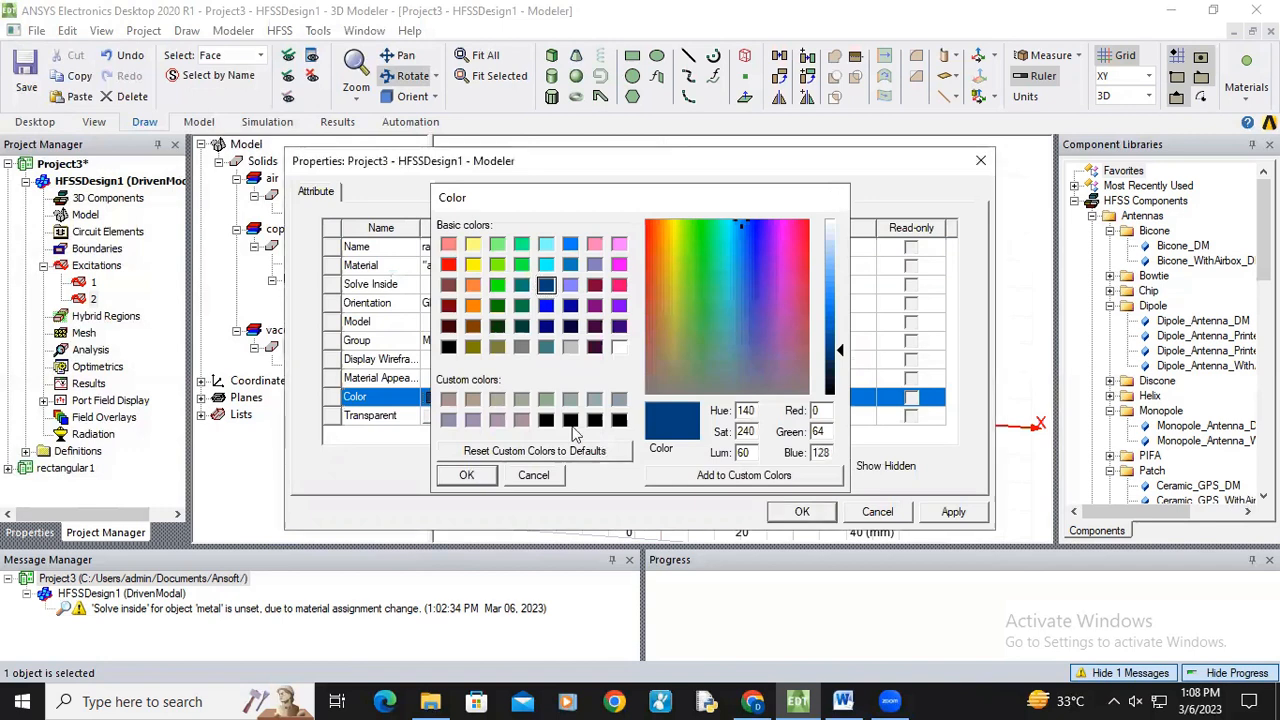
left_click(585, 400)
left_click(466, 476)
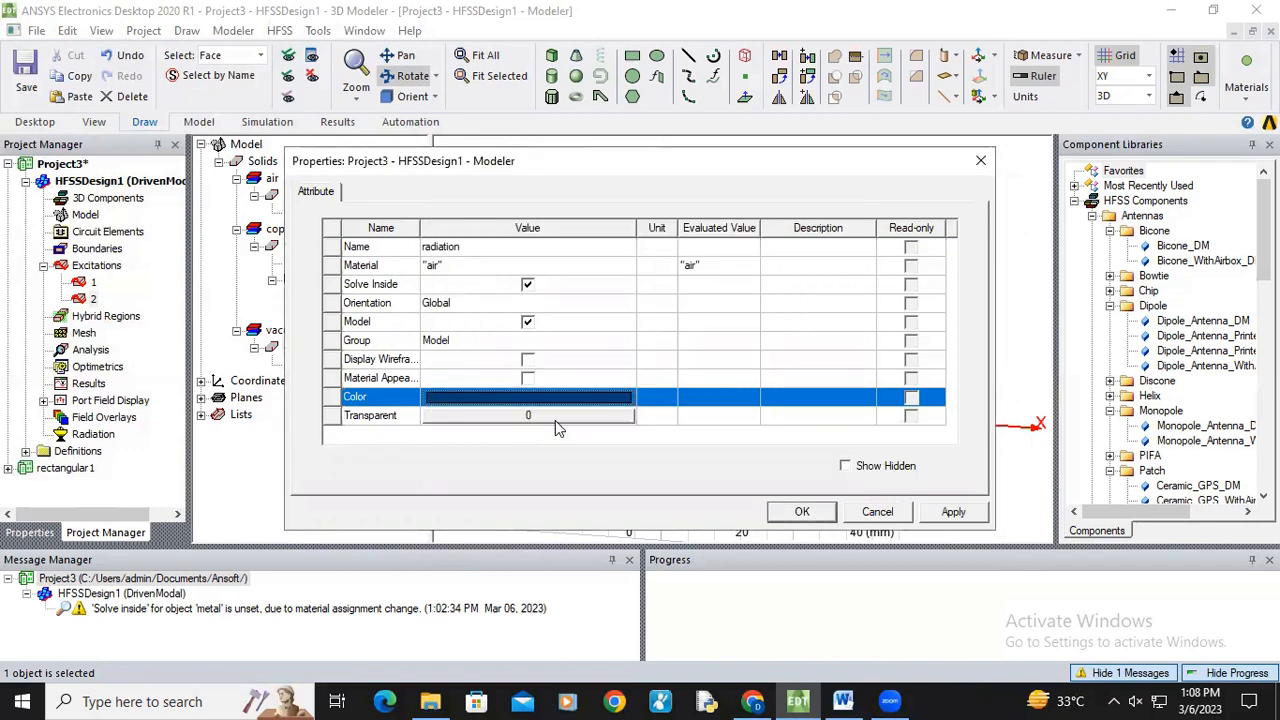
left_click(564, 416)
left_click(596, 334)
left_click_drag(596, 342, 622, 340)
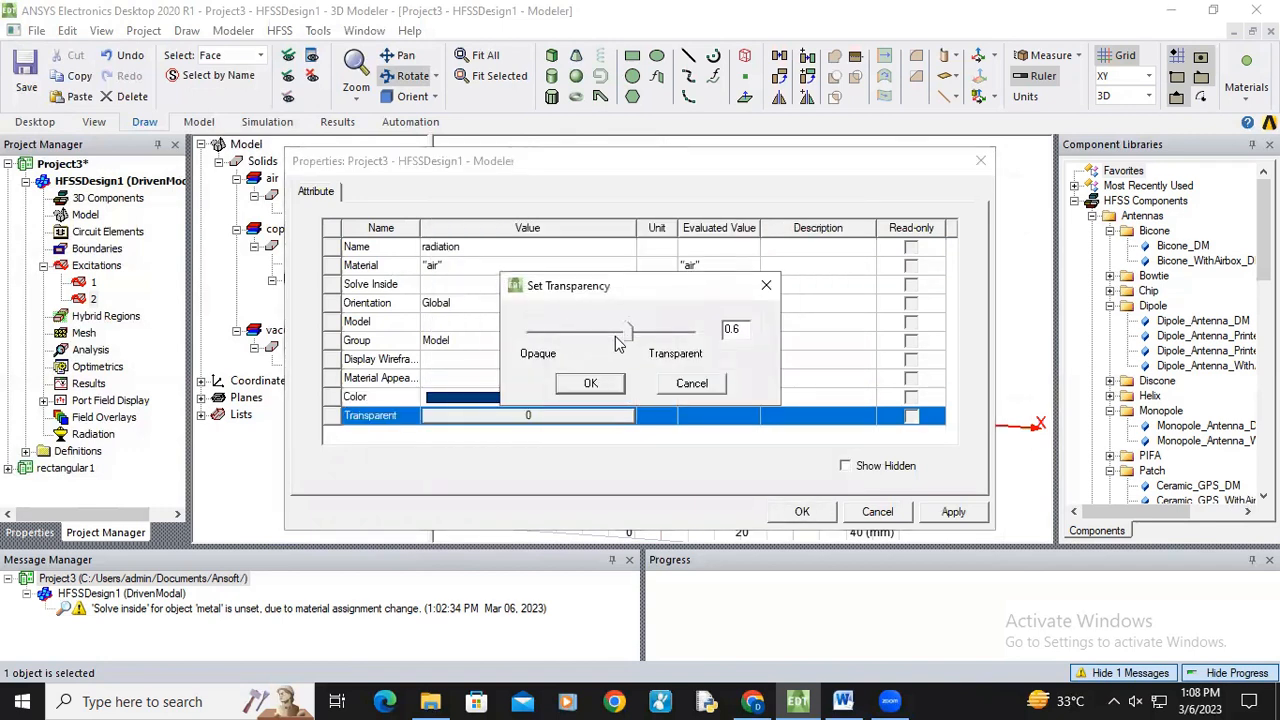
left_click(591, 383)
left_click(589, 382)
left_click(802, 511)
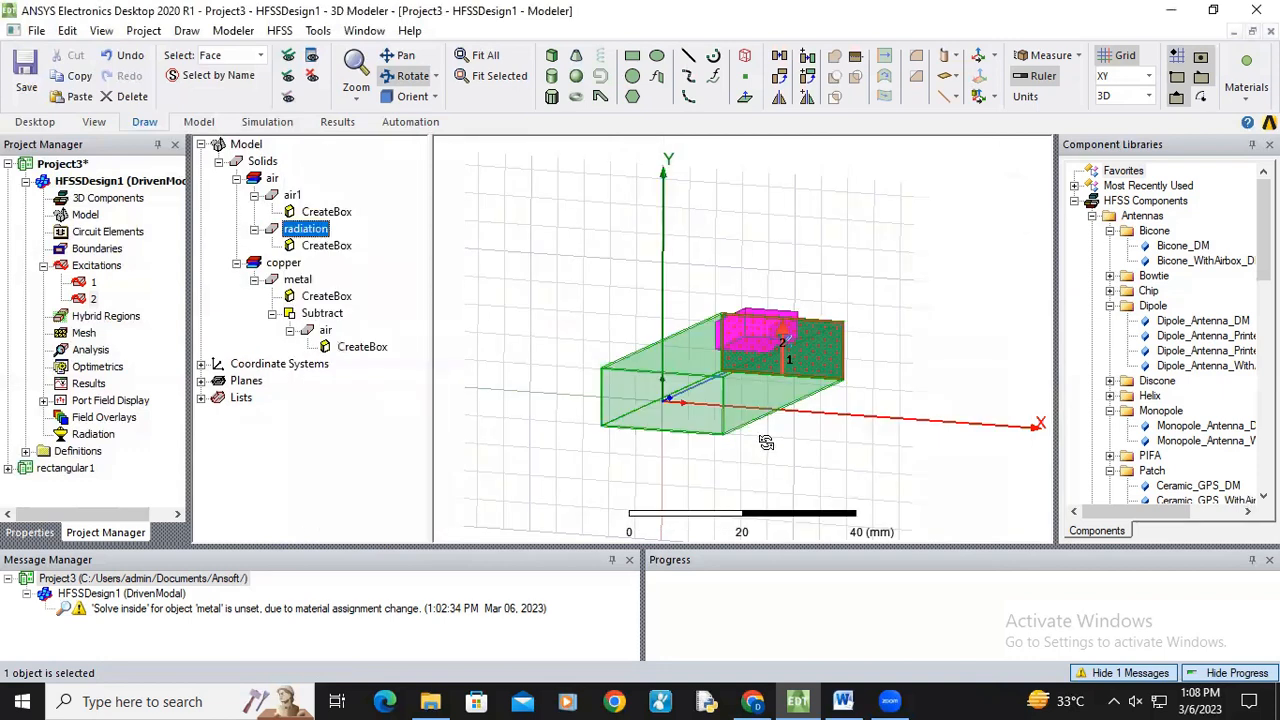
Inspect the radiation box in the model and view its creation parameters without changing them.
left_click(413, 353)
left_click_drag(574, 331, 626, 357)
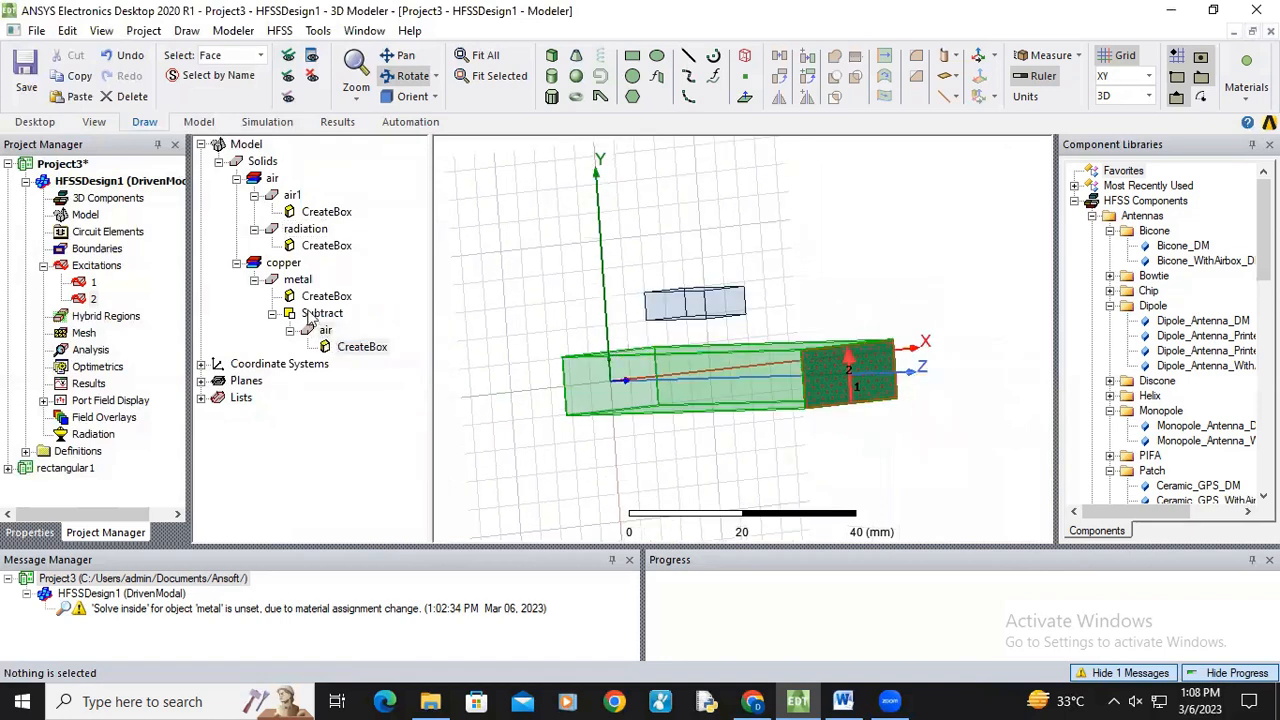
left_click(291, 196)
left_click(310, 232)
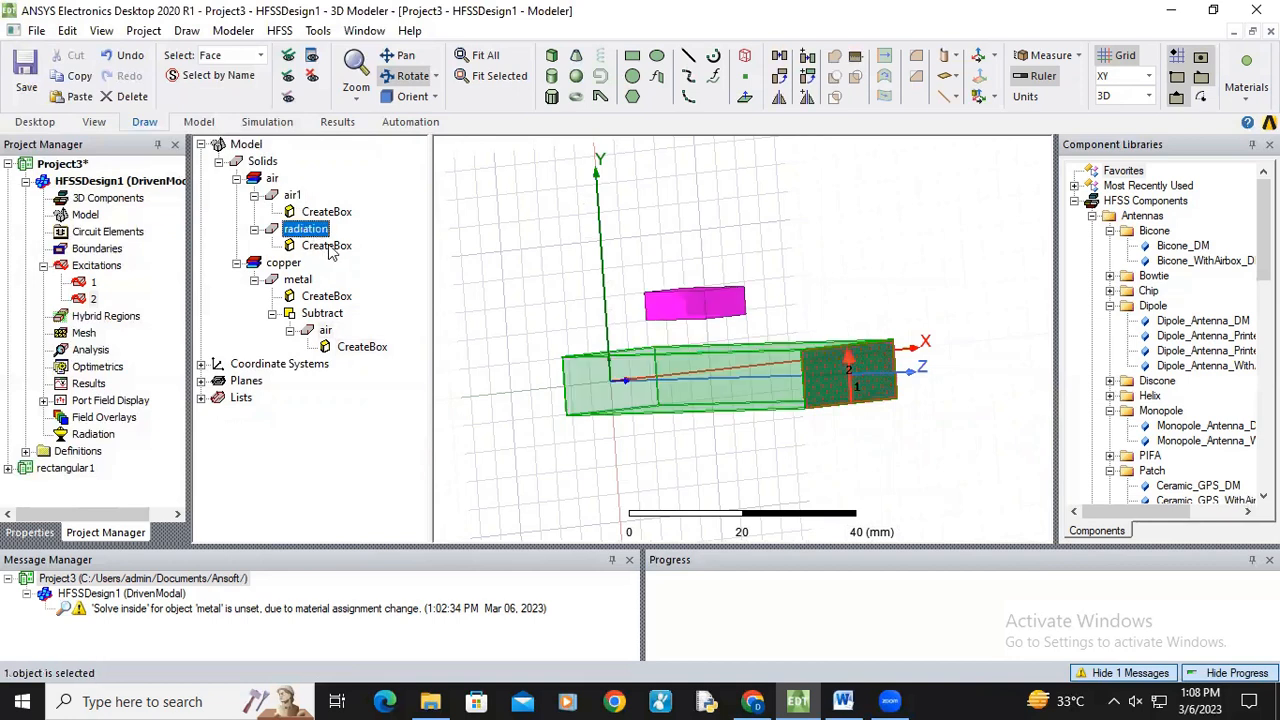
left_click(327, 246)
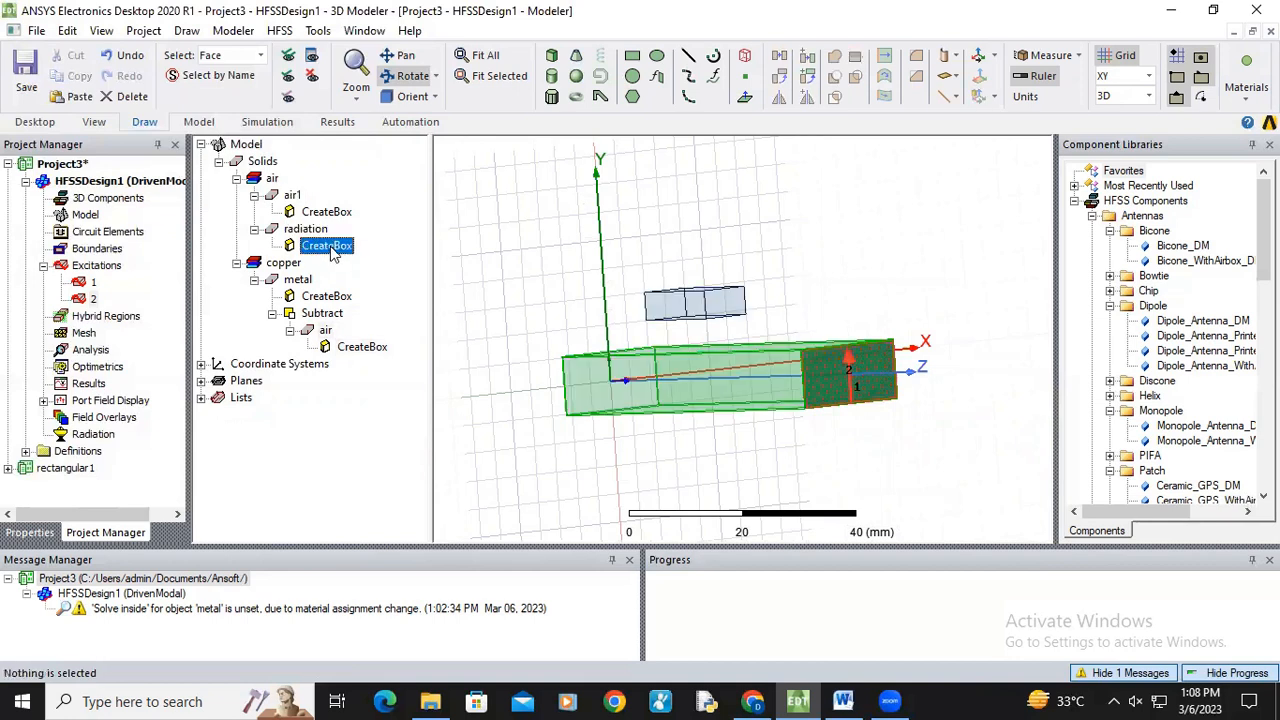
double_click(330, 247)
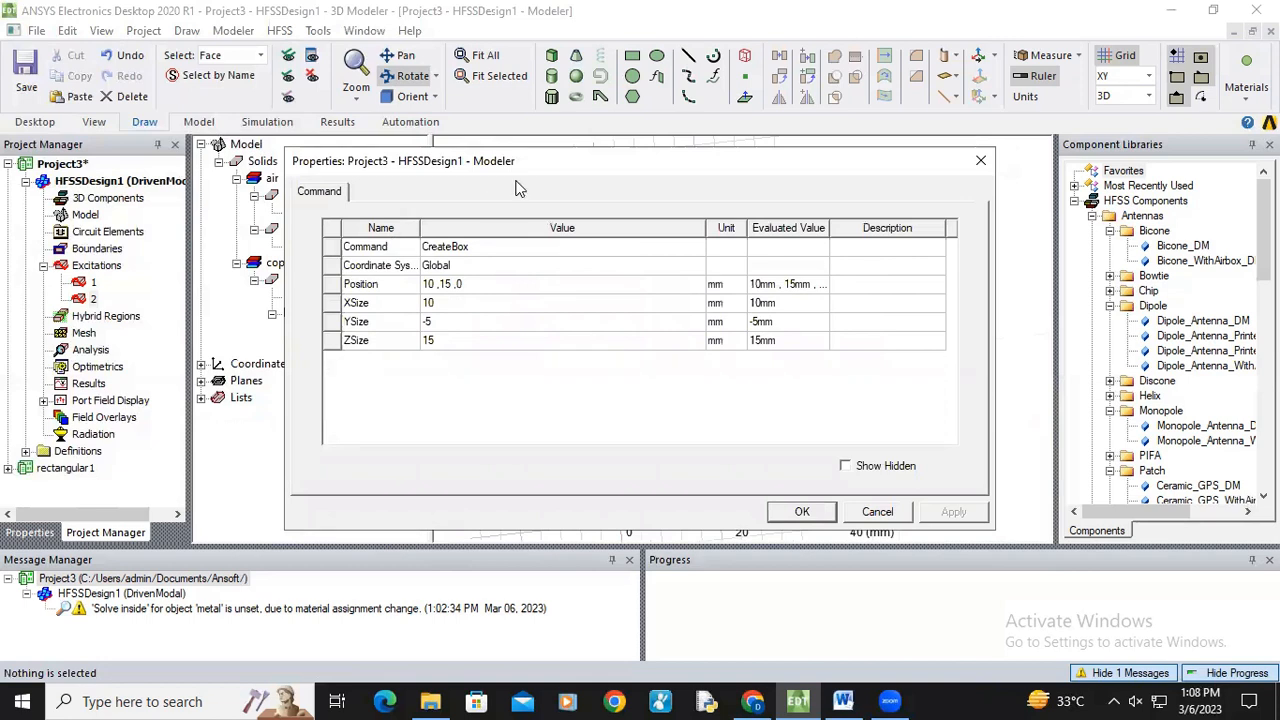
left_click(980, 160)
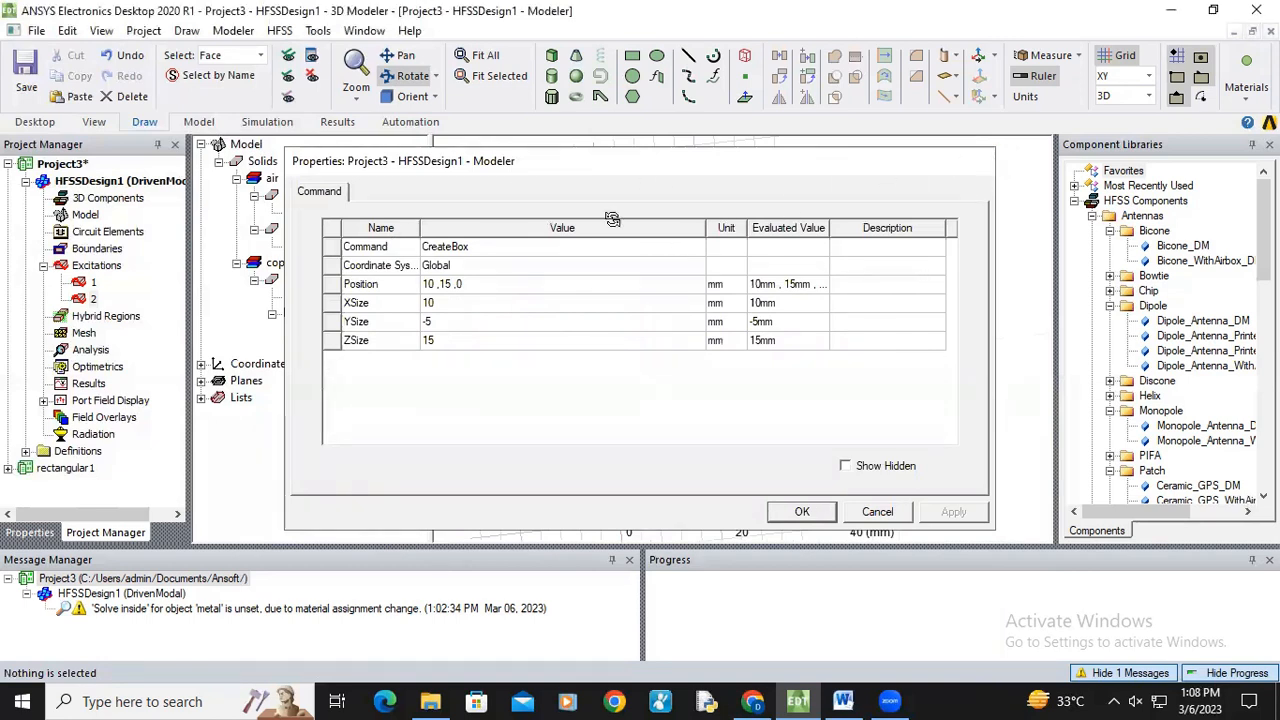
Set the radiation box's position to -a/2-5mm, -b/2-5mm, 0mm.
double_click(330, 246)
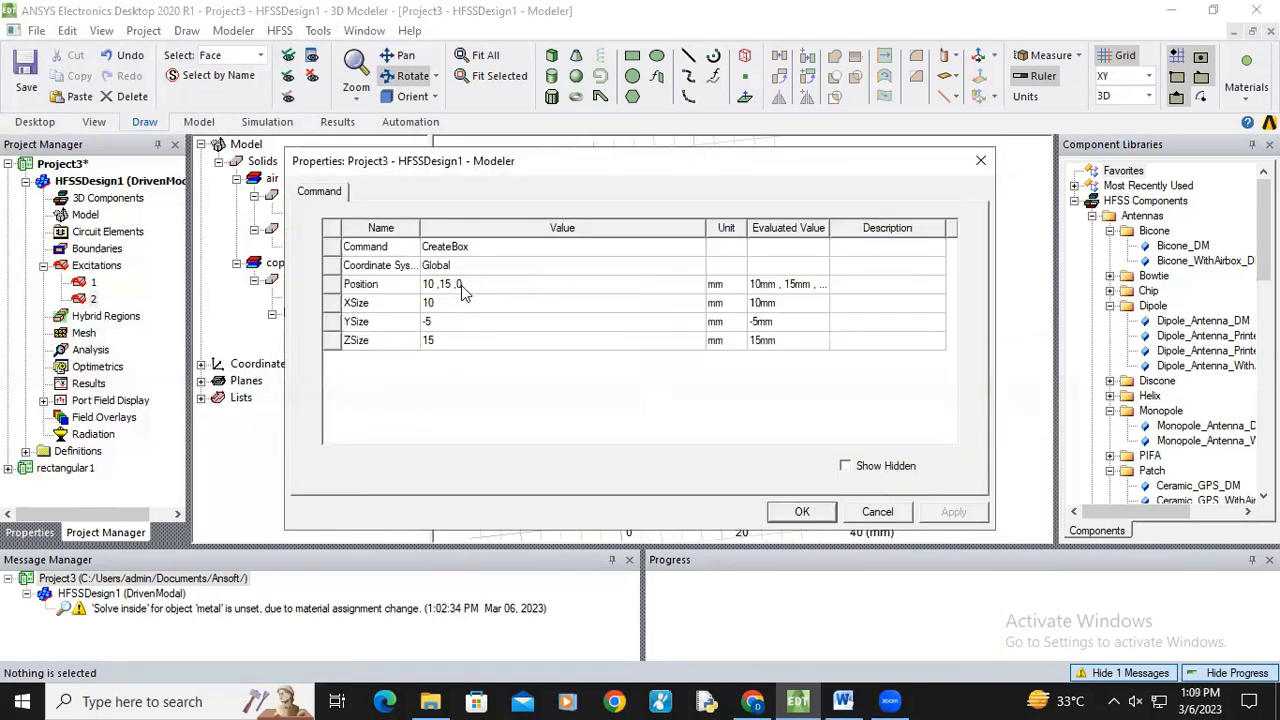
left_click(461, 285)
type("-a/2-5mm")
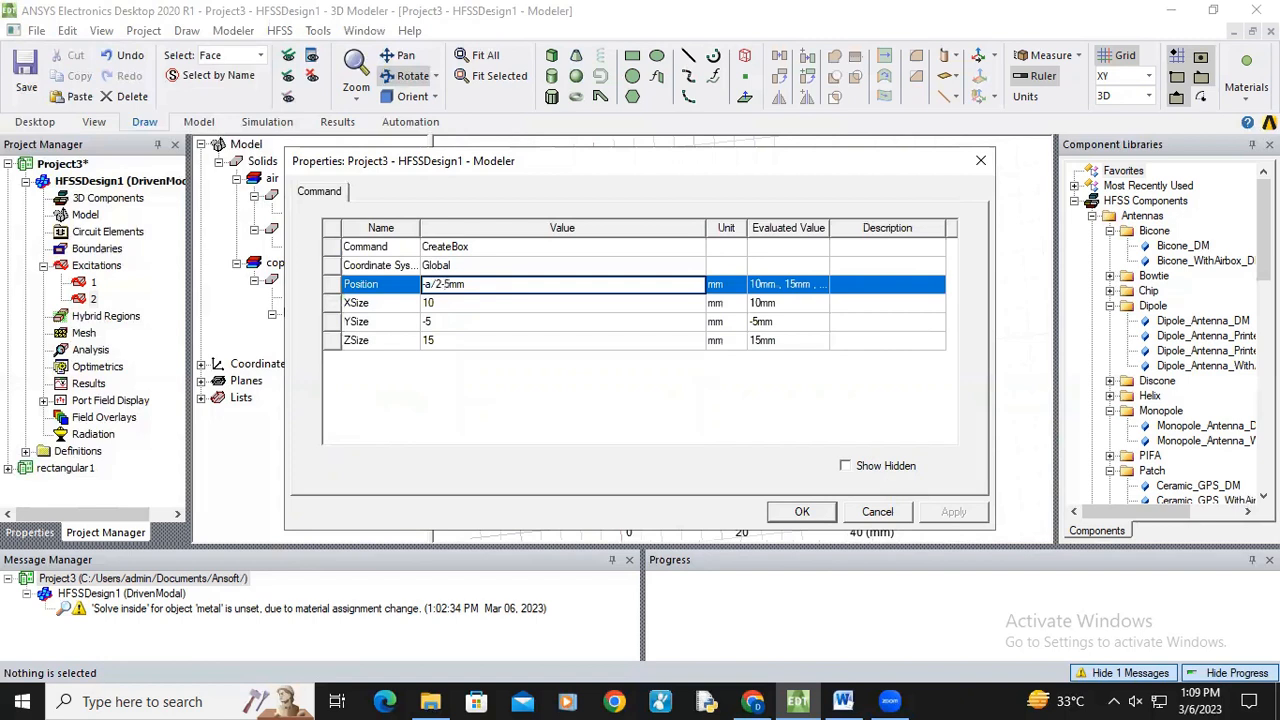
type(",-b/2-5mm,0")
Set the radiation box's XSize to a+10mm, YSize to b+10mm and ZSize to l.
left_click(445, 303)
type("a")
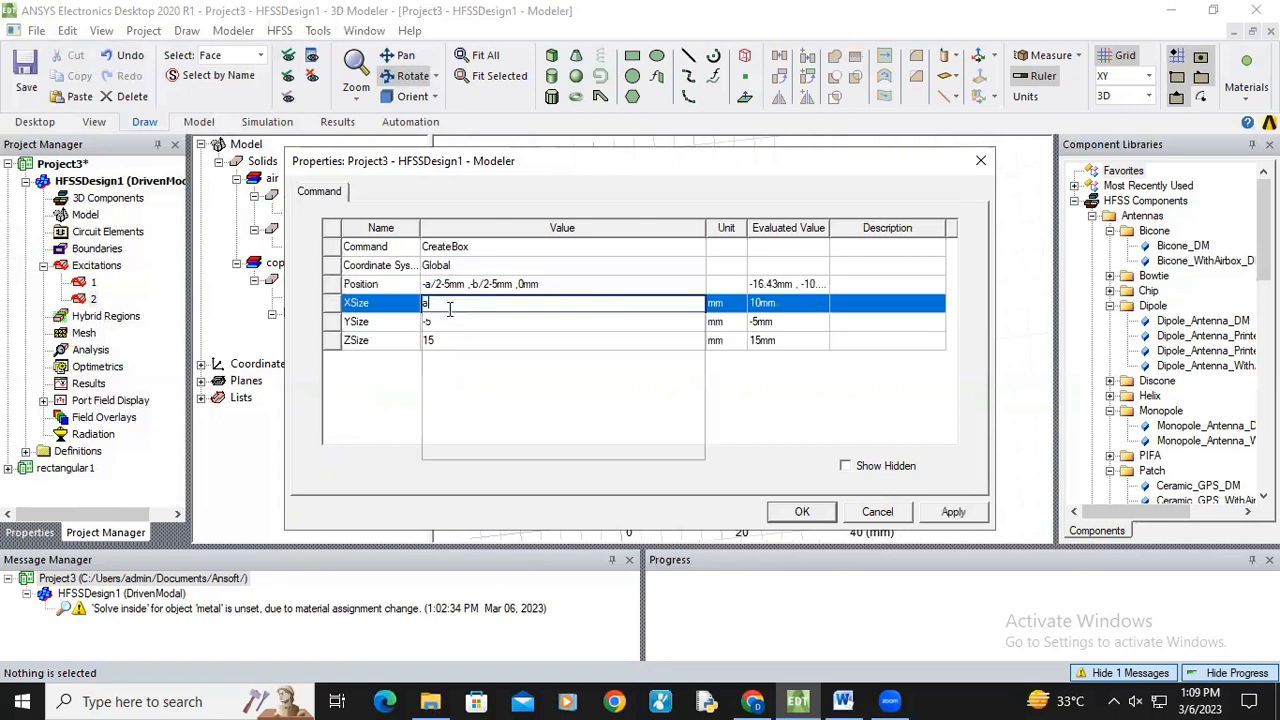
type("+10mm")
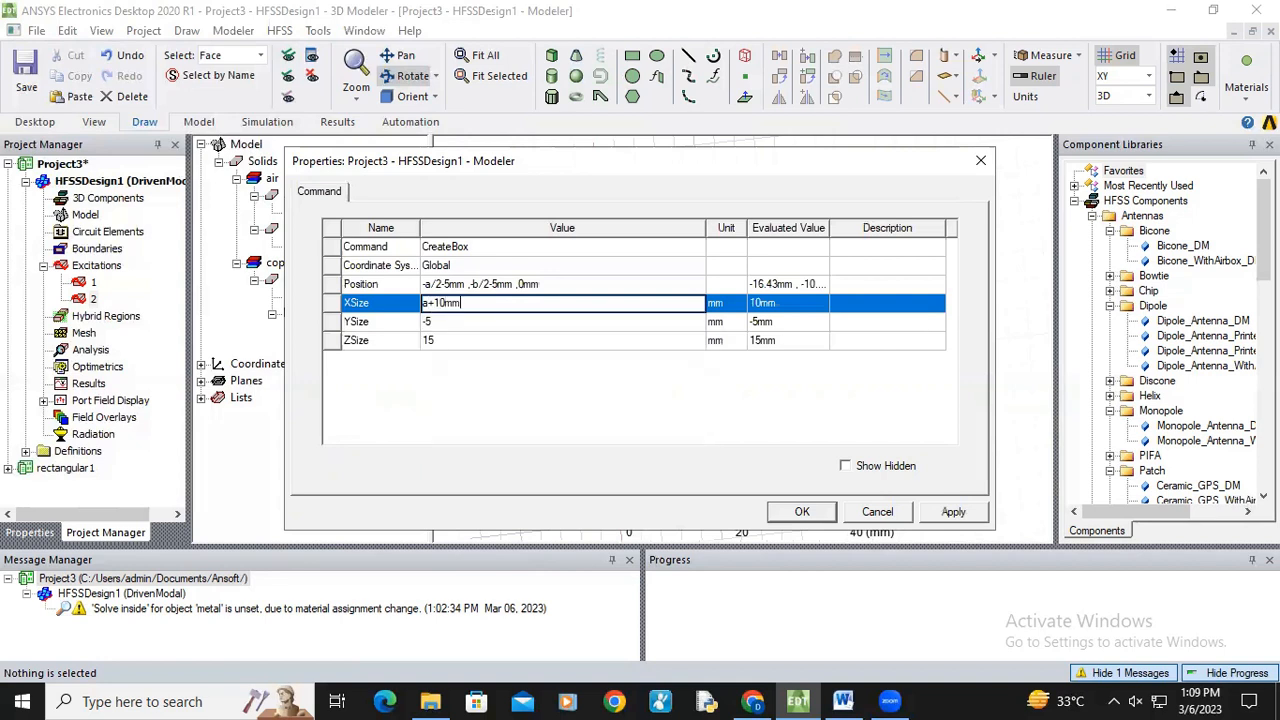
left_click(442, 321)
type("b+10mm")
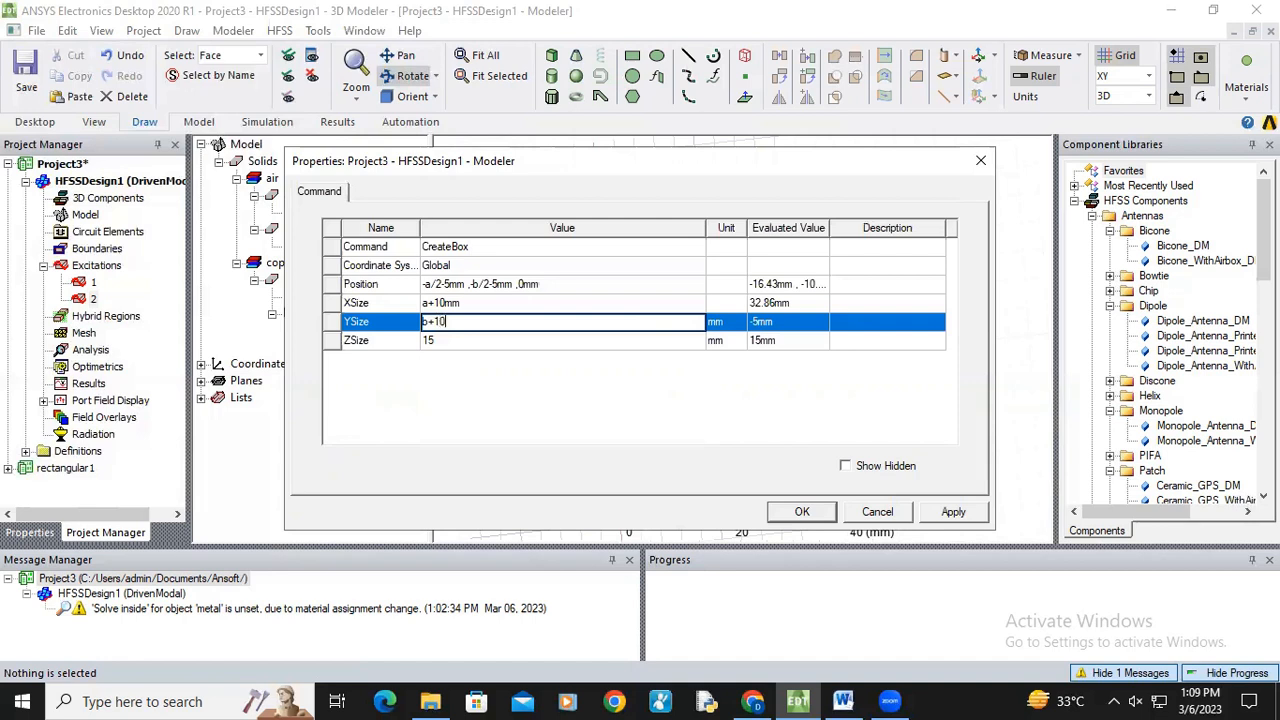
left_click(440, 344)
type("l")
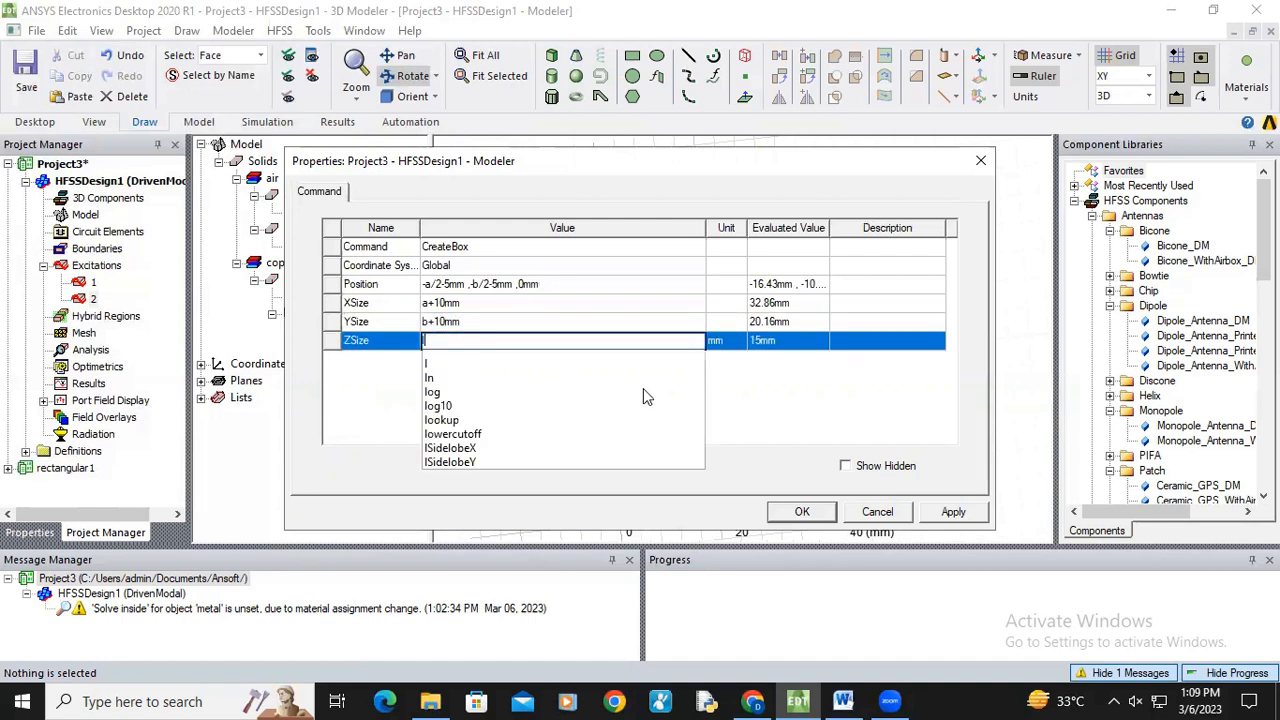